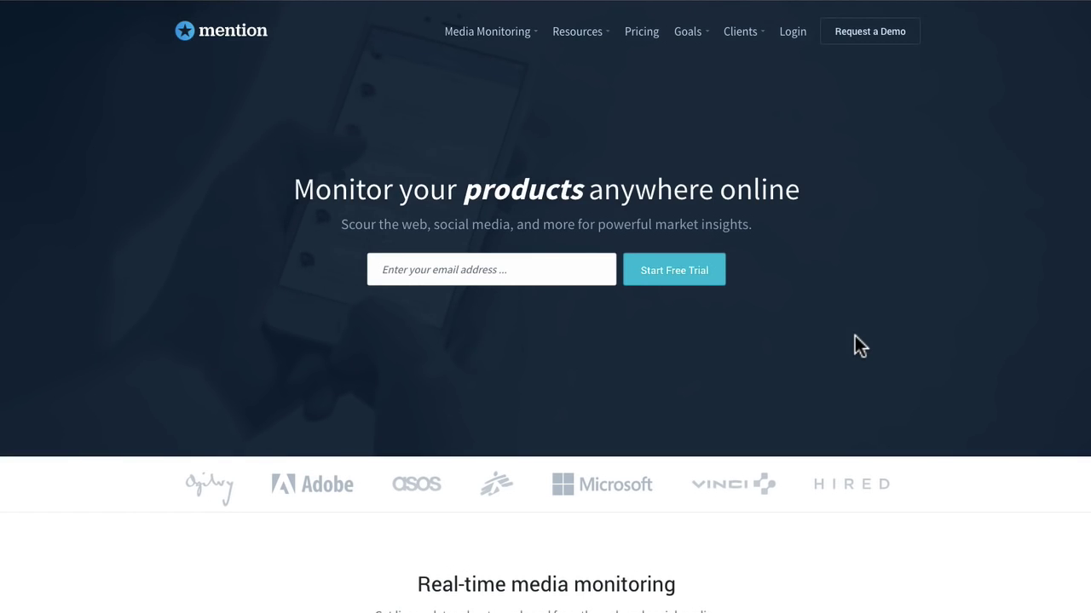
scroll(855, 336, "down", 2)
scroll(855, 336, "up", 2)
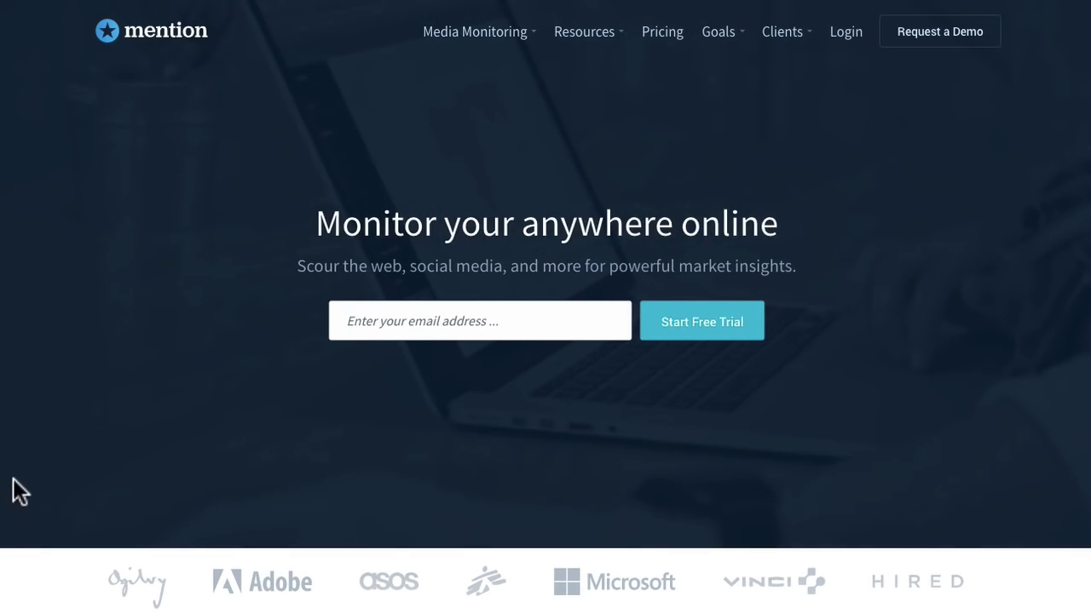
scroll(35, 448, "down", 3)
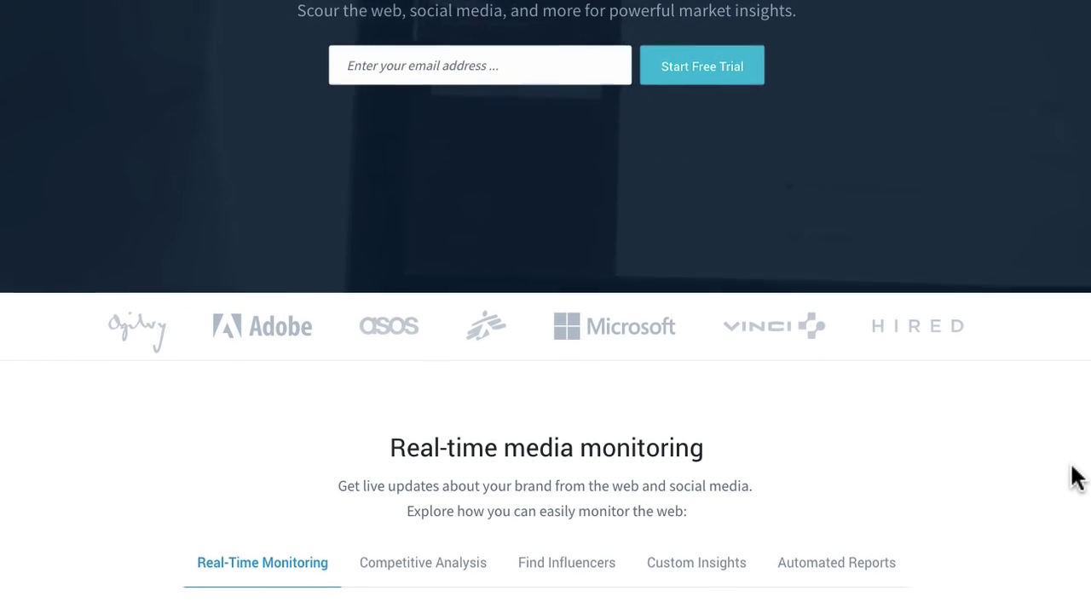
scroll(1074, 473, "up", 3)
scroll(1076, 475, "down", 2)
scroll(1074, 475, "up", 3)
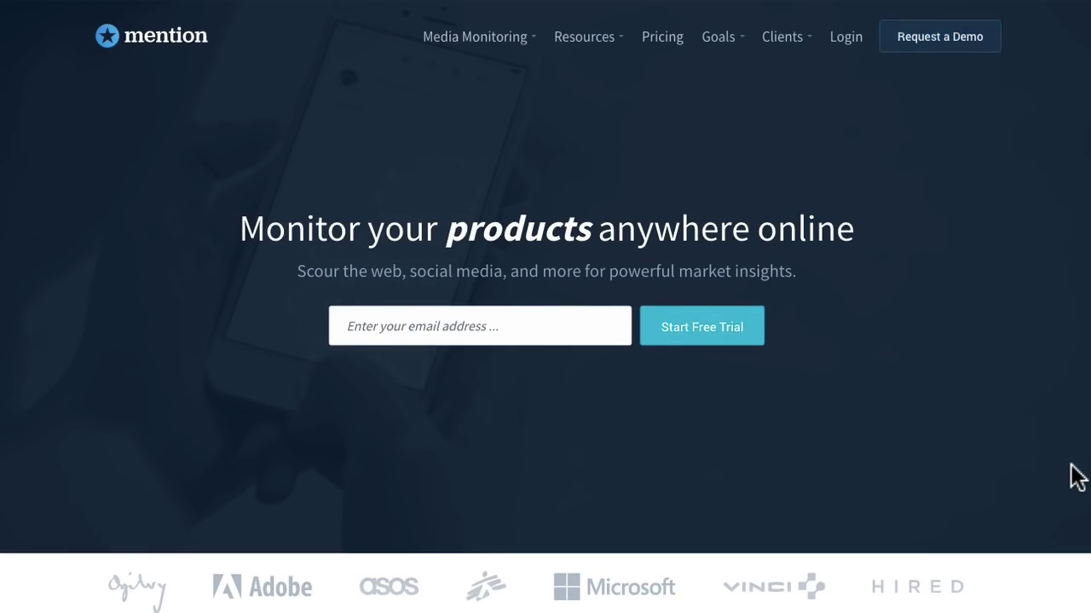
scroll(1073, 475, "down", 2)
scroll(1048, 485, "up", 2)
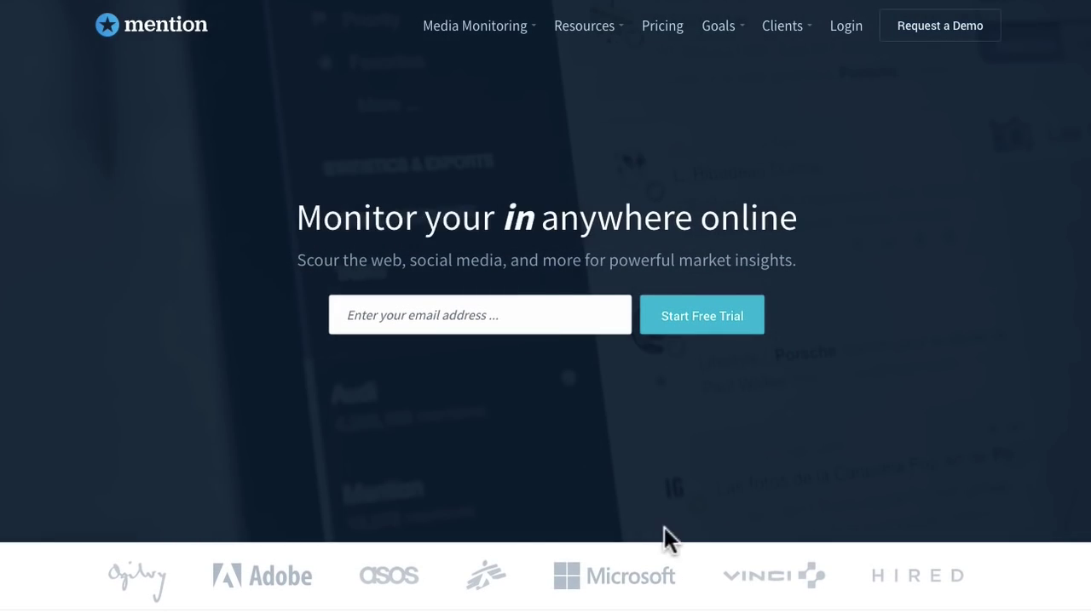
View the Competitive Analysis, Find Influencers, Custom Insights and Automated Reports previews in the Real-time media monitoring section.
scroll(1051, 592, "down", 5)
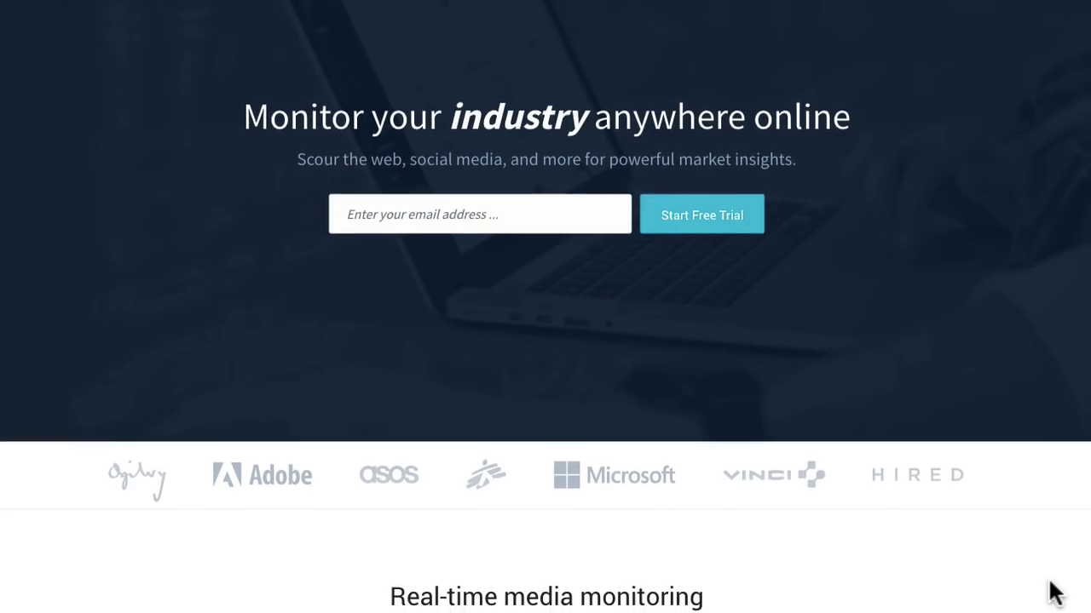
scroll(1055, 594, "down", 3)
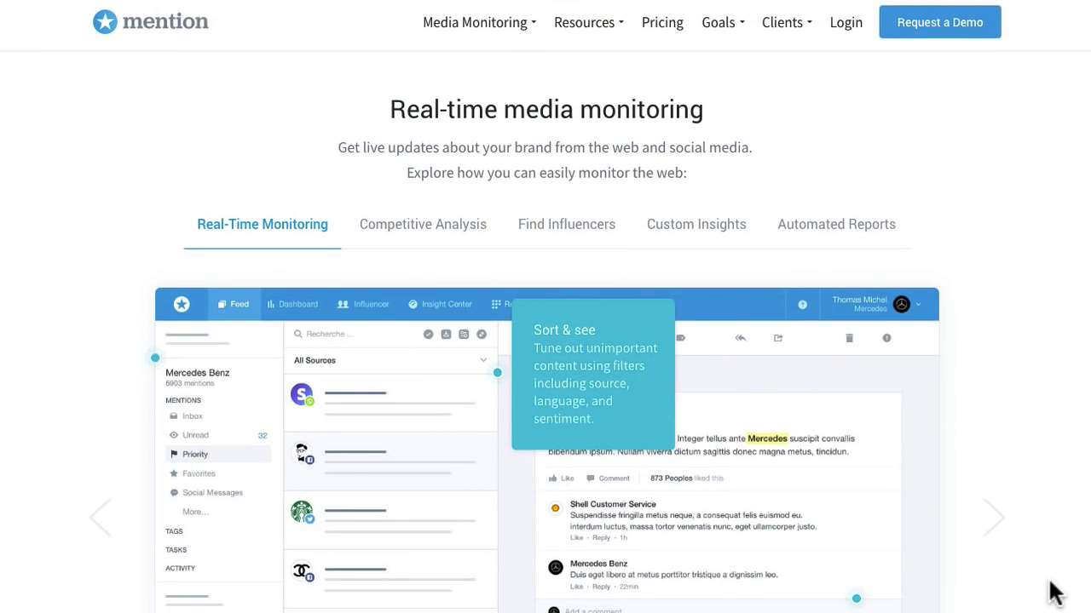
left_click(380, 226)
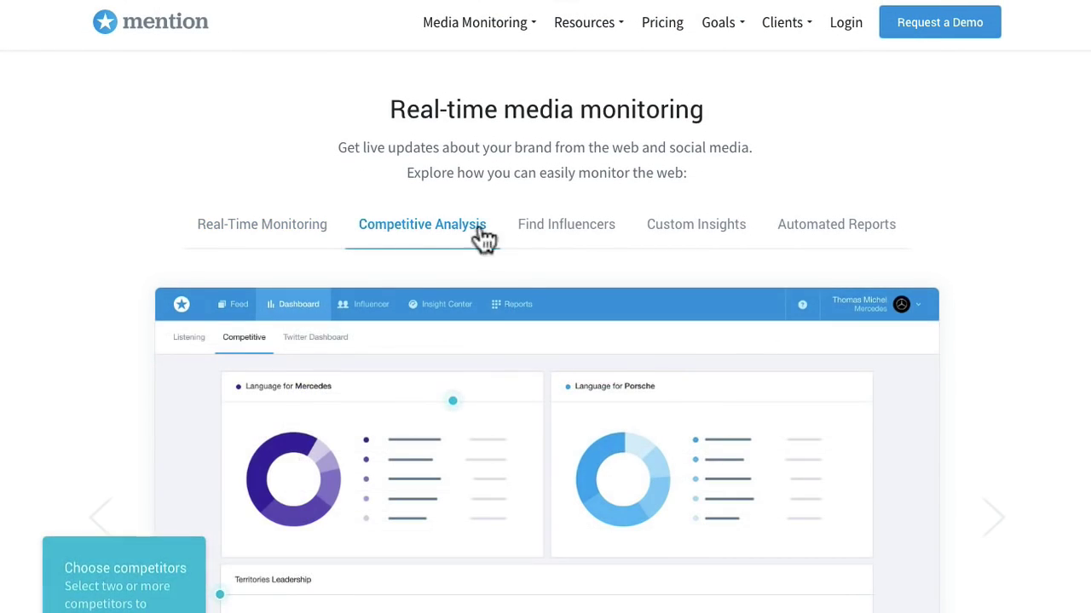
left_click(558, 230)
scroll(554, 237, "down", 1)
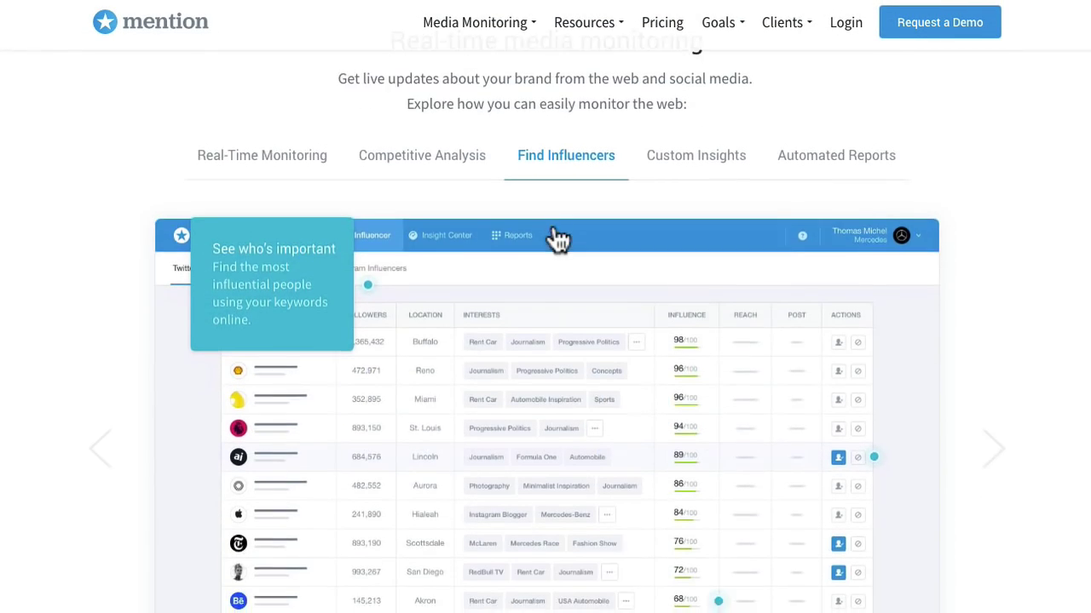
left_click(712, 168)
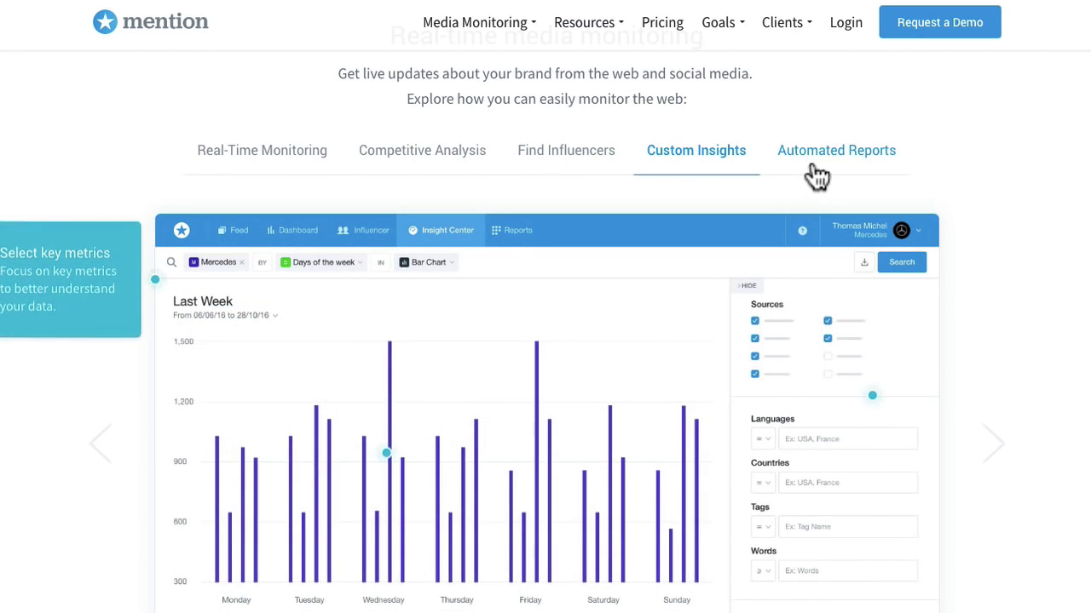
left_click(813, 170)
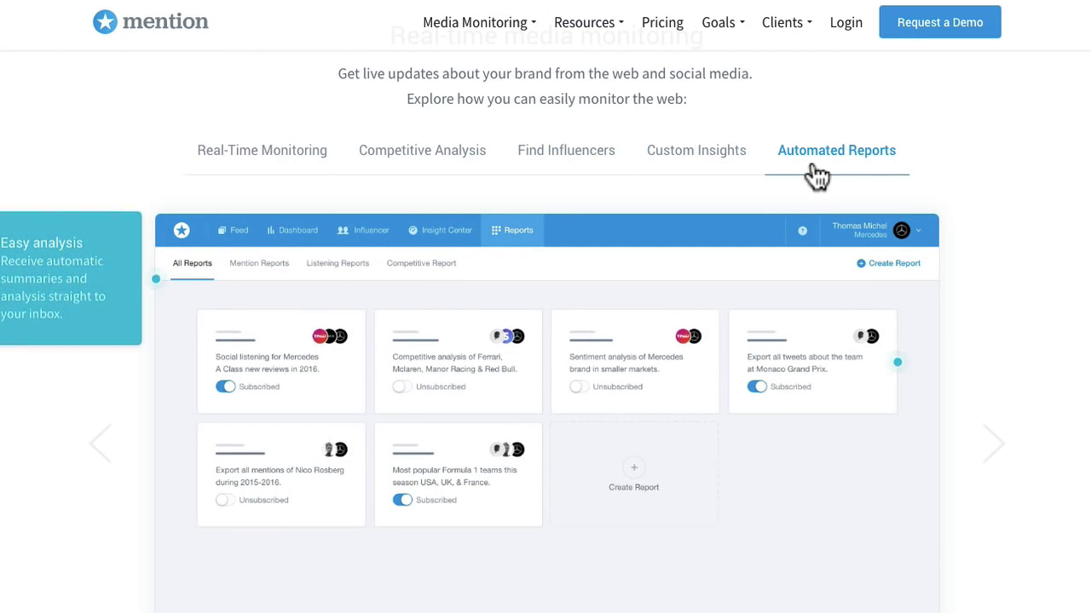
Revisit the Real-Time Monitoring, Competitive Analysis and Find Influencers previews.
left_click(249, 153)
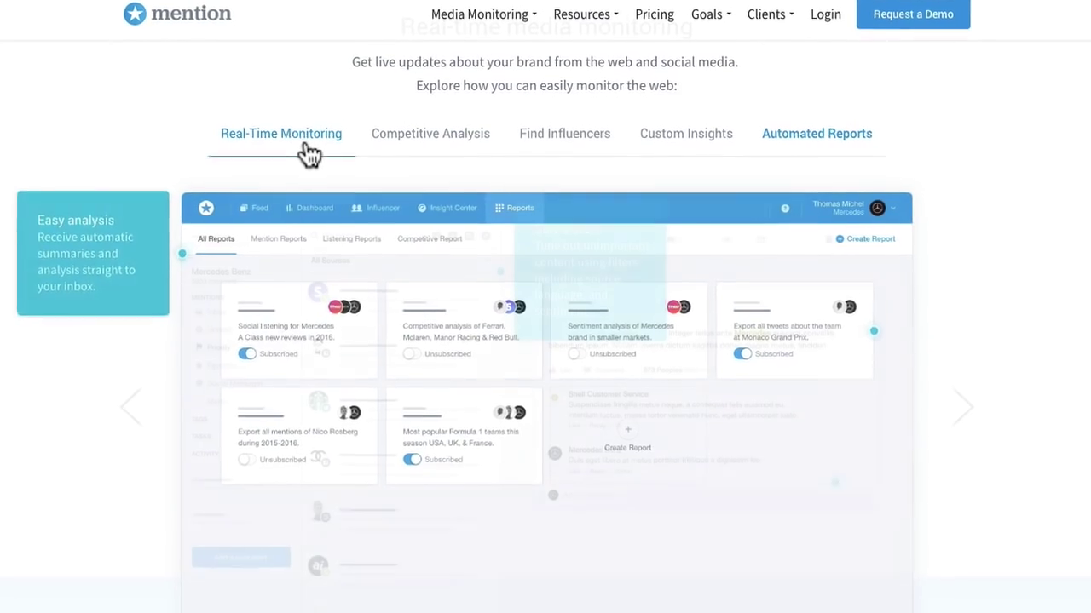
left_click(434, 122)
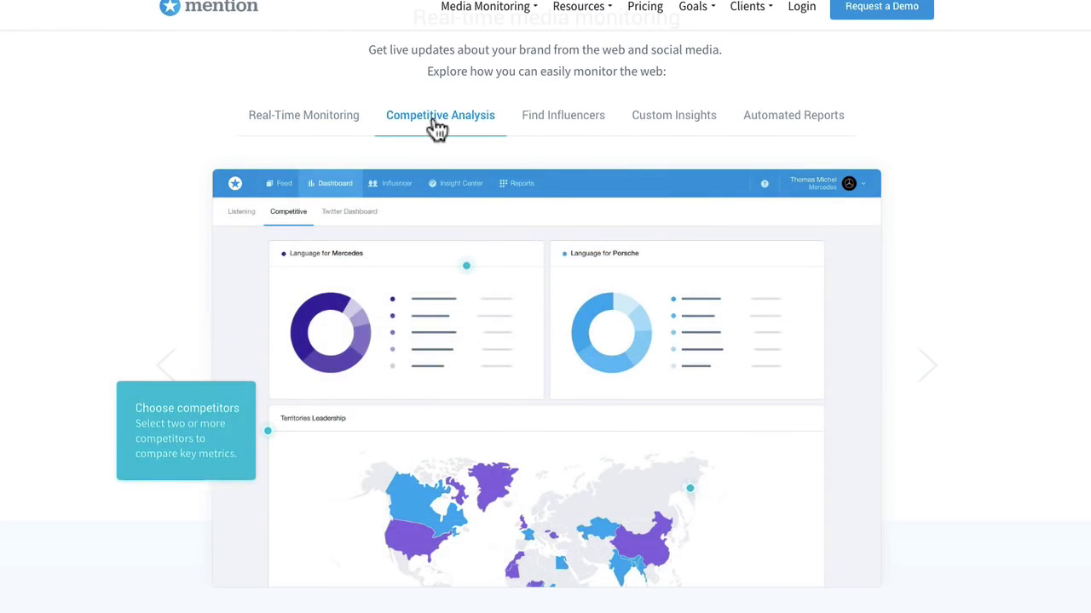
left_click(548, 128)
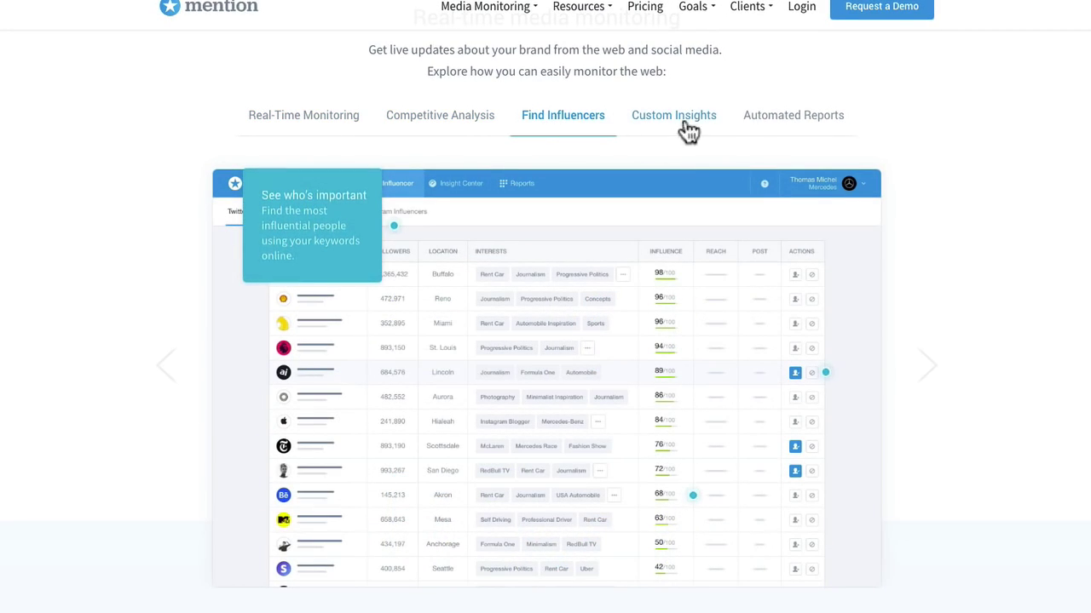
Read the Track Everything Important, Engage Your Audience and Compelling Insights sections of the homepage.
scroll(953, 200, "down", 5)
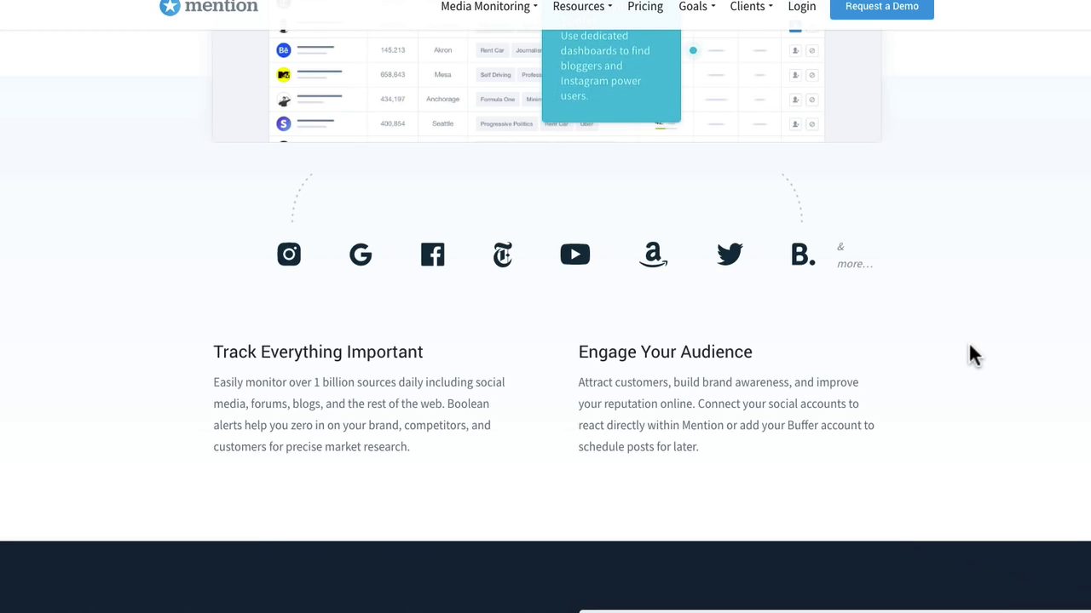
scroll(969, 346, "down", 2)
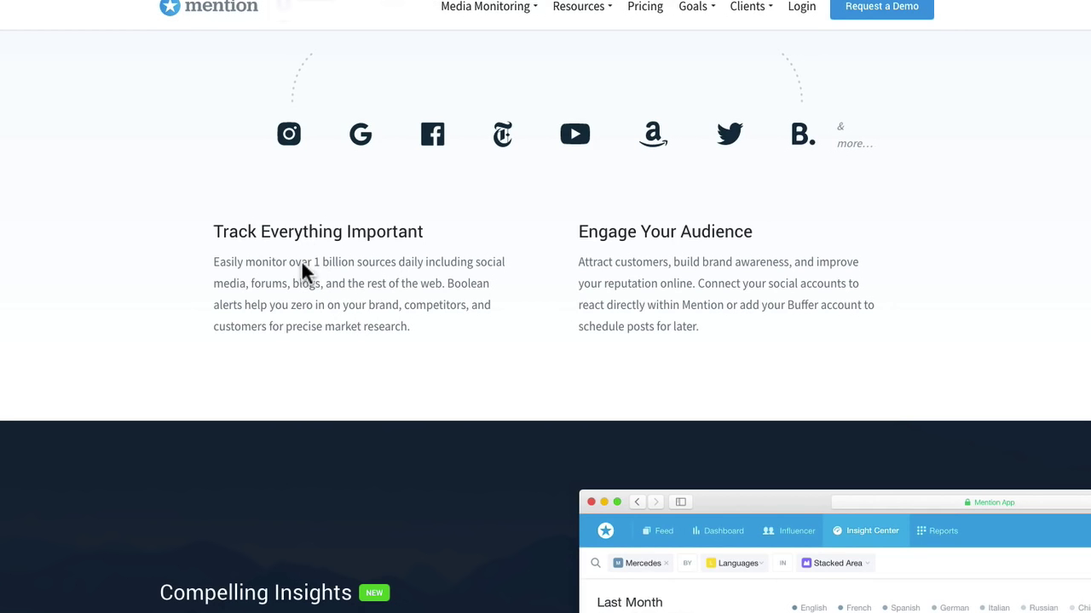
scroll(302, 265, "down", 5)
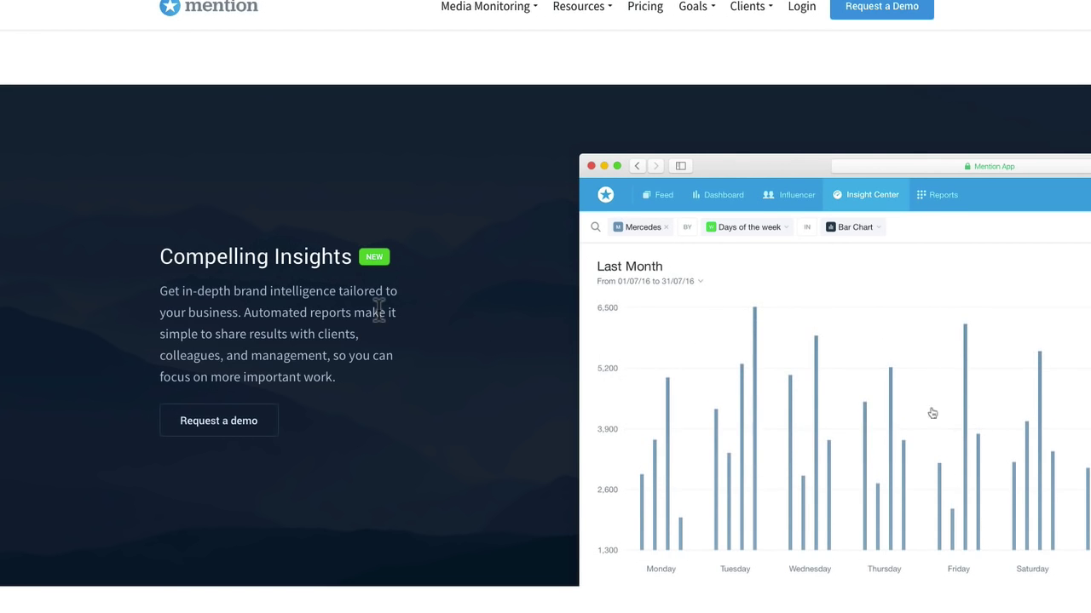
scroll(379, 309, "down", 5)
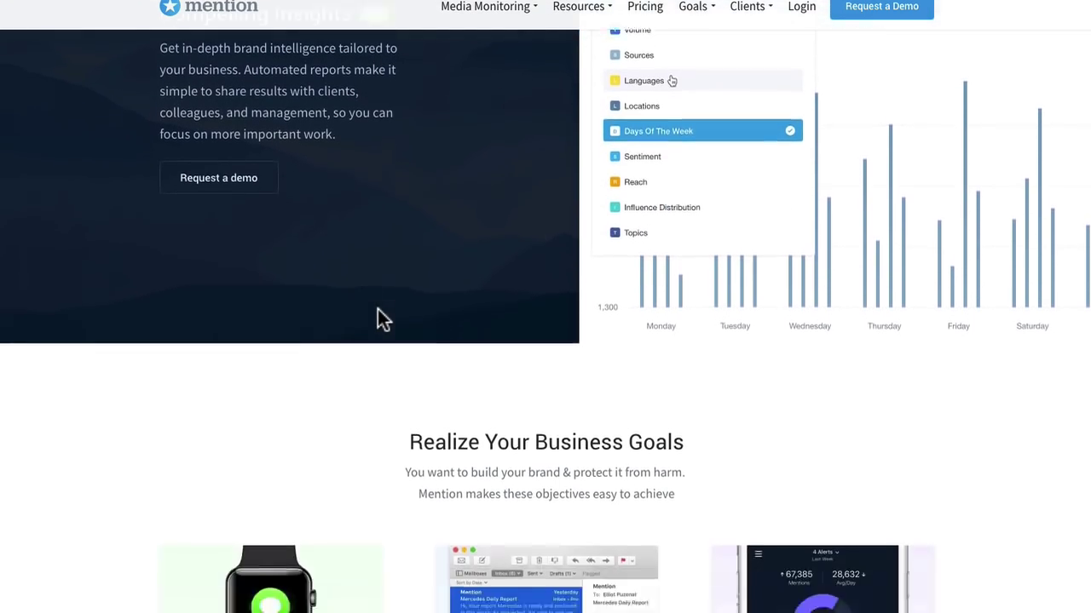
Examine the six use cases listed under Realize Your Business Goals, from managing a crisis to finding influencers.
scroll(378, 309, "down", 7)
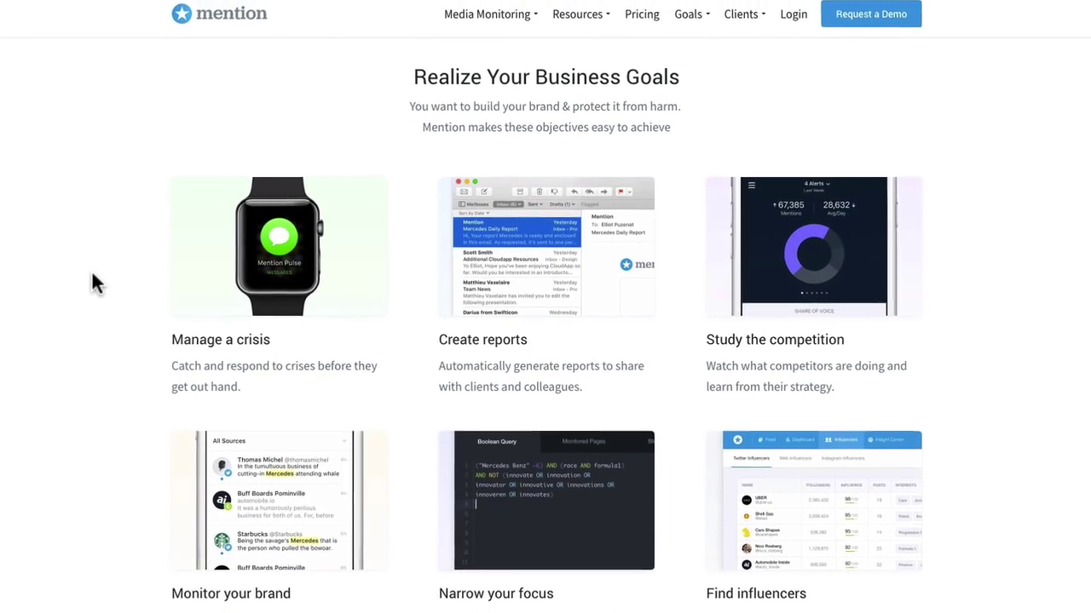
scroll(91, 270, "down", 2)
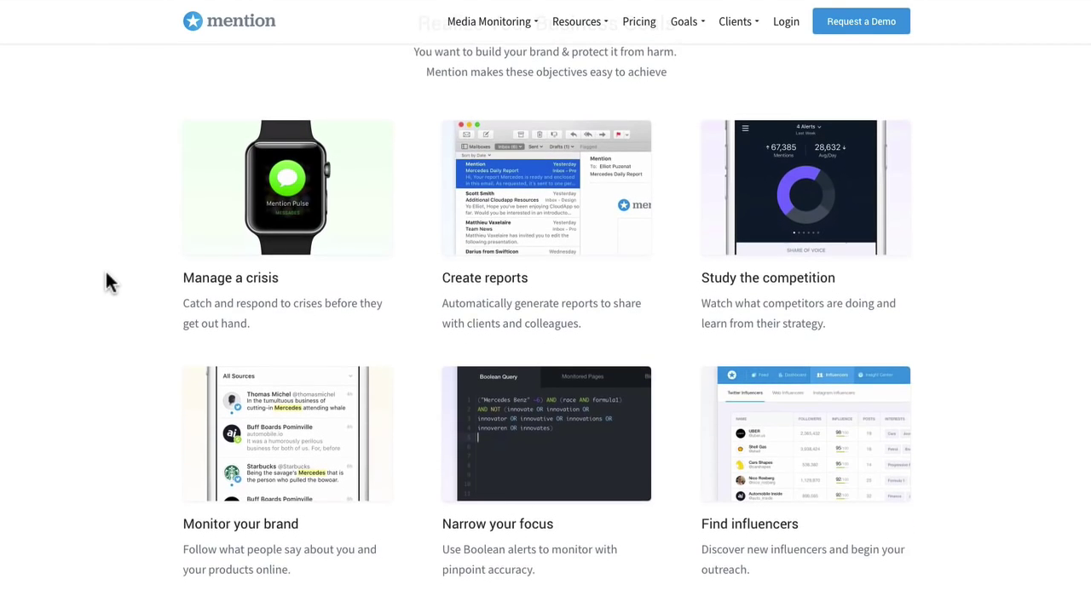
scroll(105, 282, "down", 3)
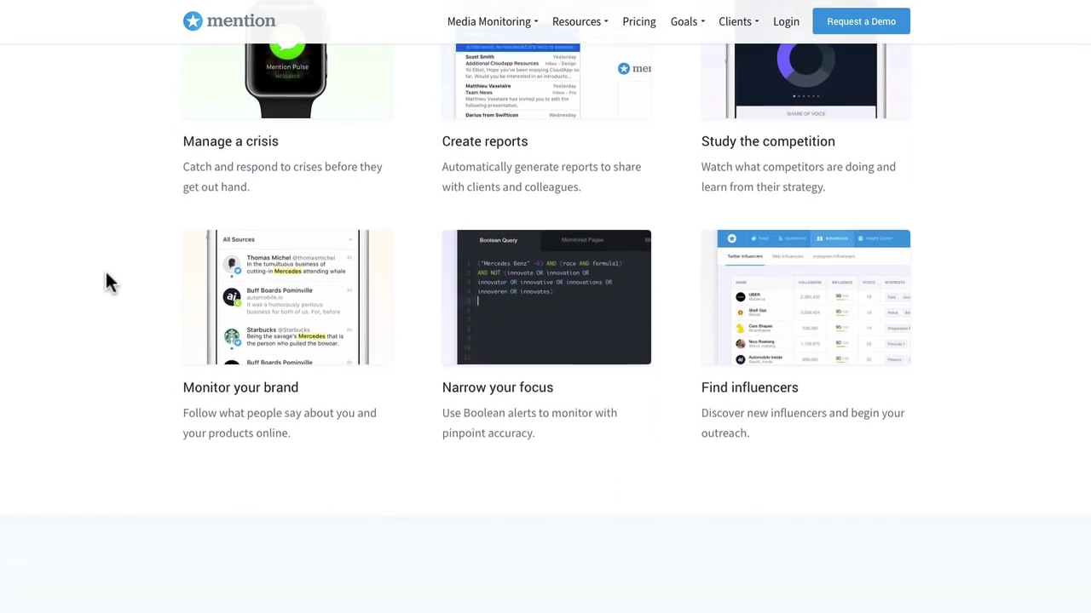
scroll(106, 275, "down", 1)
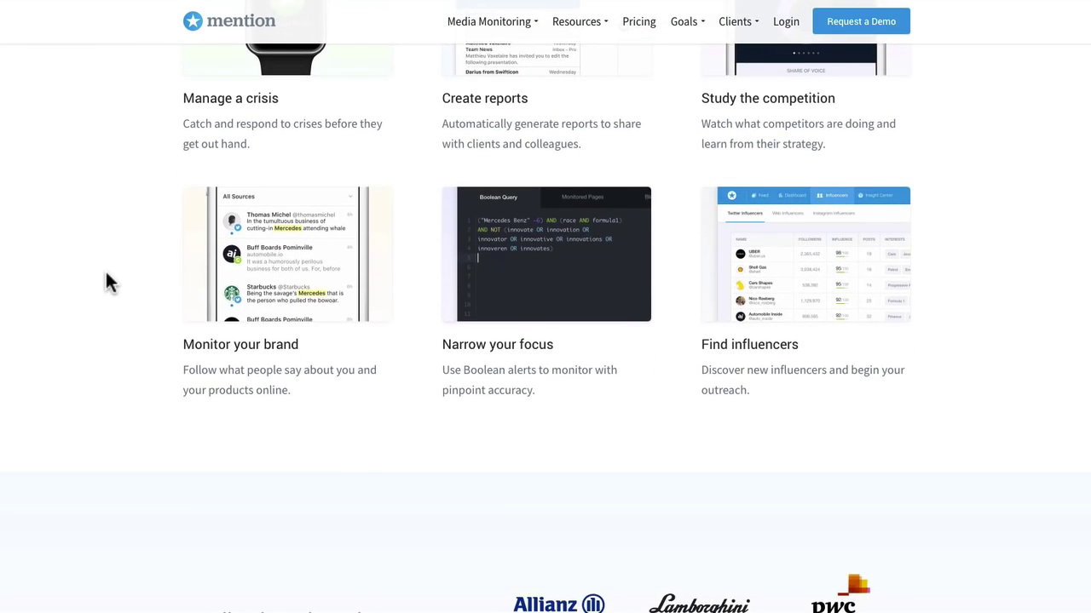
scroll(105, 282, "down", 1)
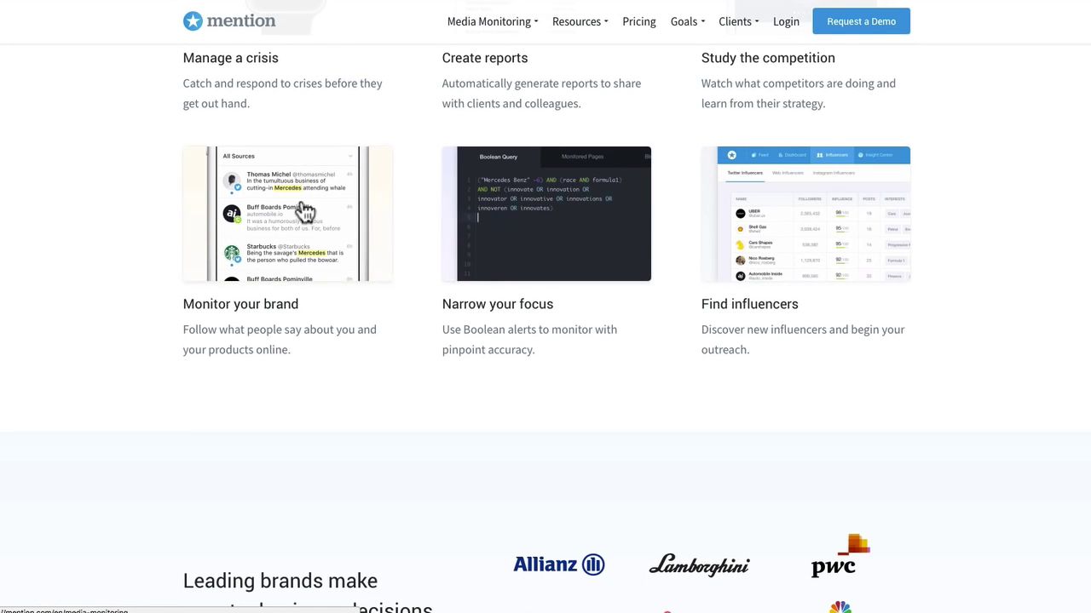
scroll(304, 212, "up", 3)
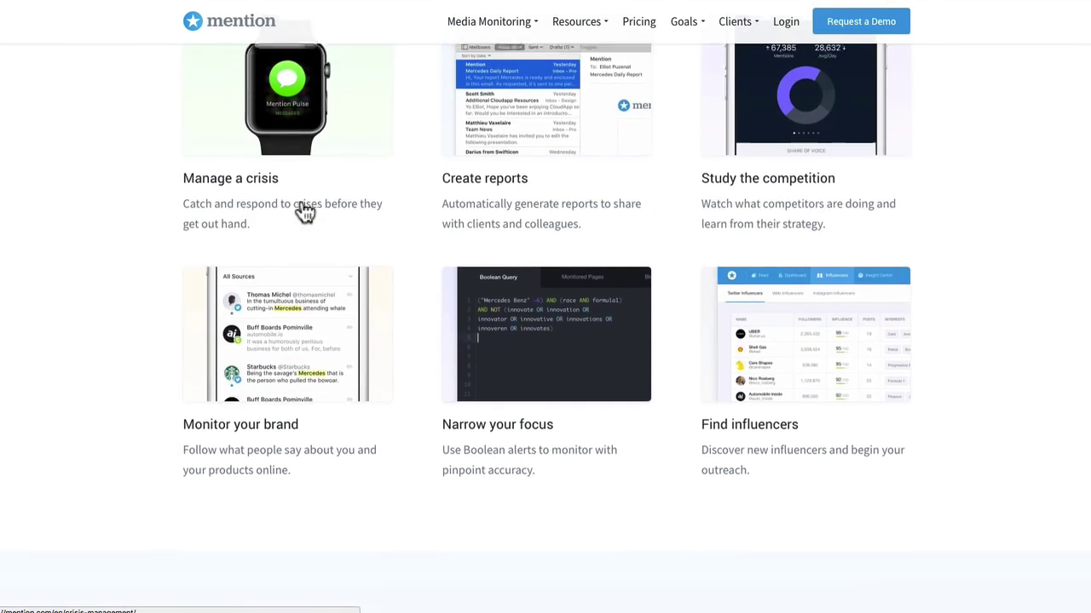
scroll(304, 211, "up", 3)
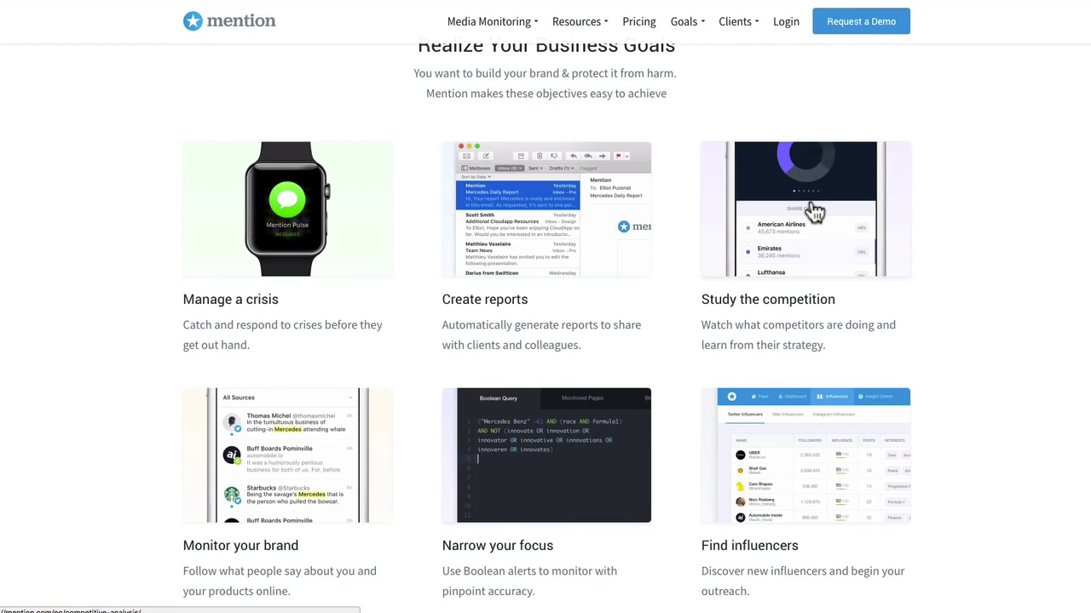
Review the client brand logos and the BBDO and McCann testimonials, continuing through to the page footer.
scroll(814, 213, "down", 8)
scroll(810, 212, "down", 5)
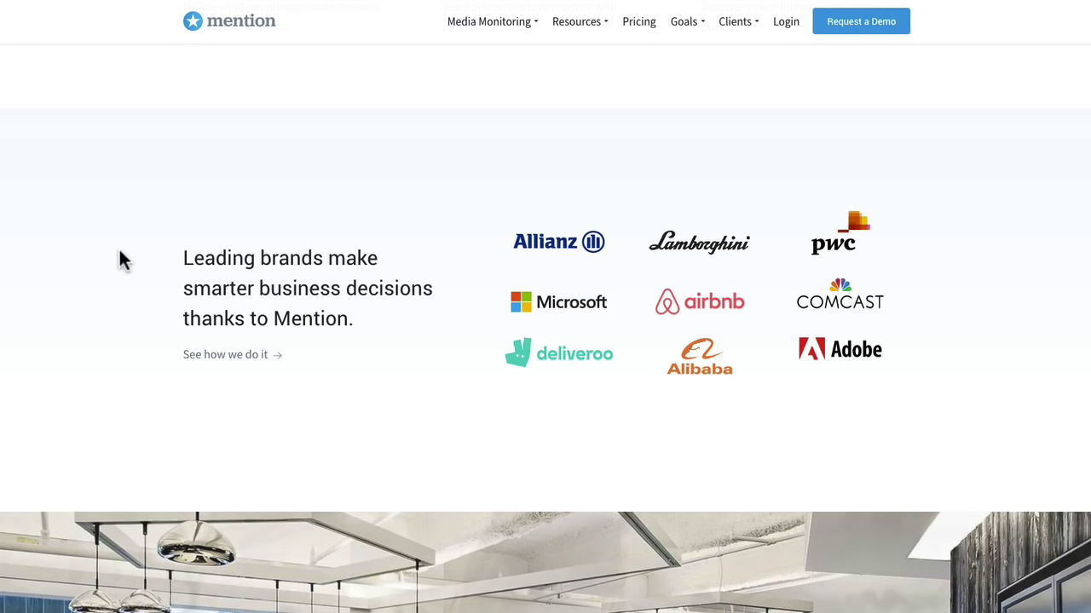
scroll(119, 259, "down", 1)
scroll(119, 260, "down", 3)
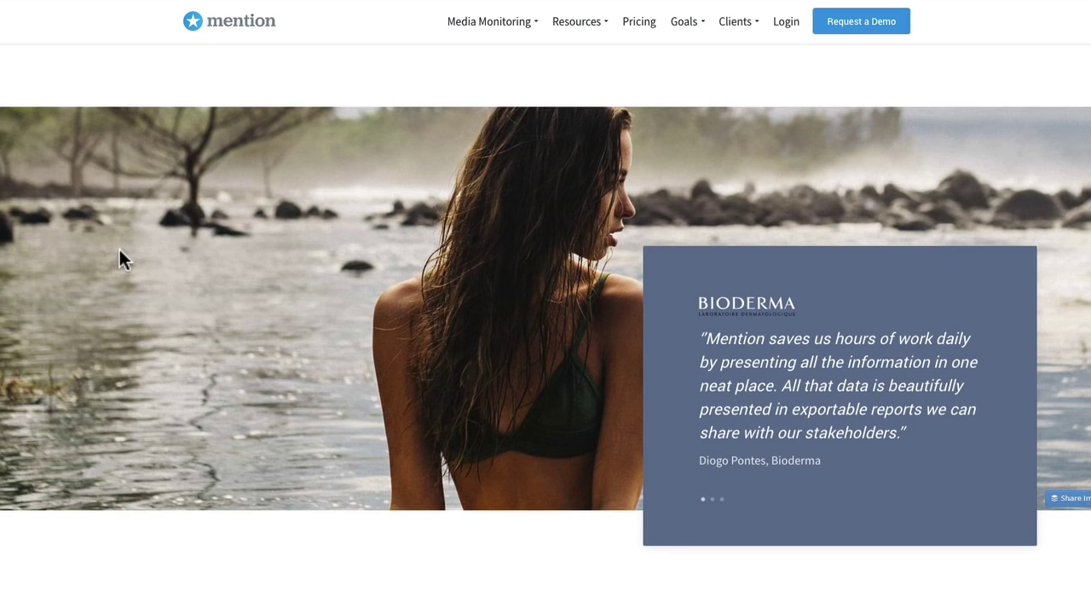
left_click(712, 502)
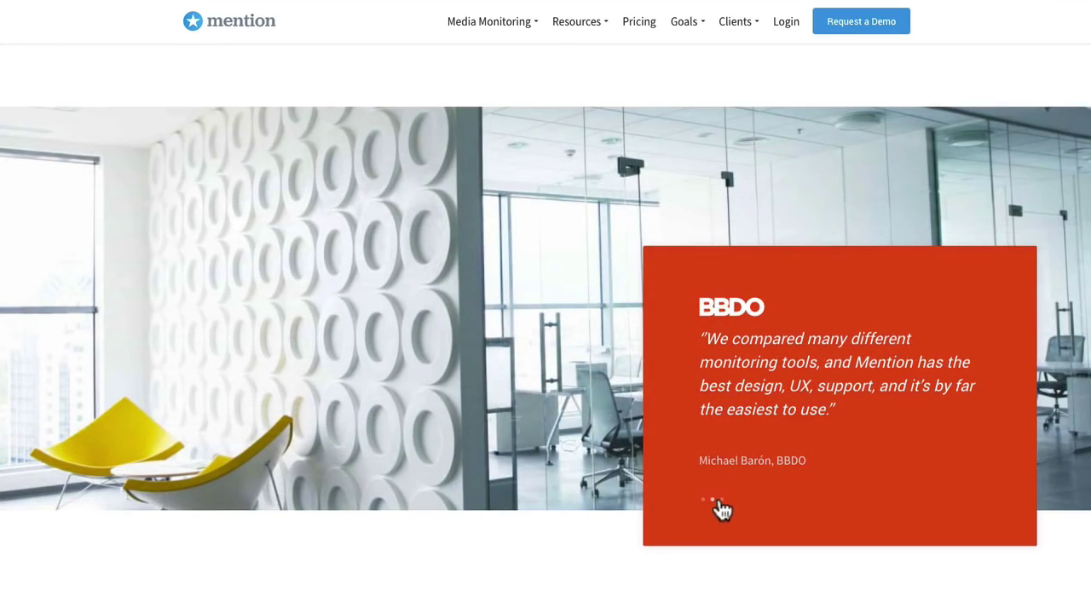
left_click(721, 502)
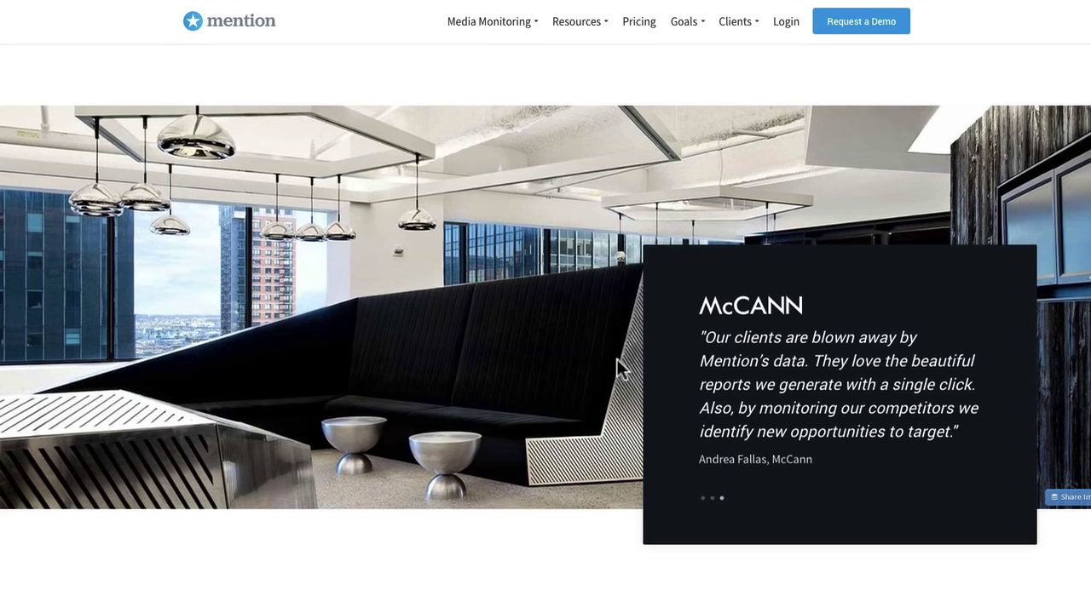
scroll(616, 359, "down", 3)
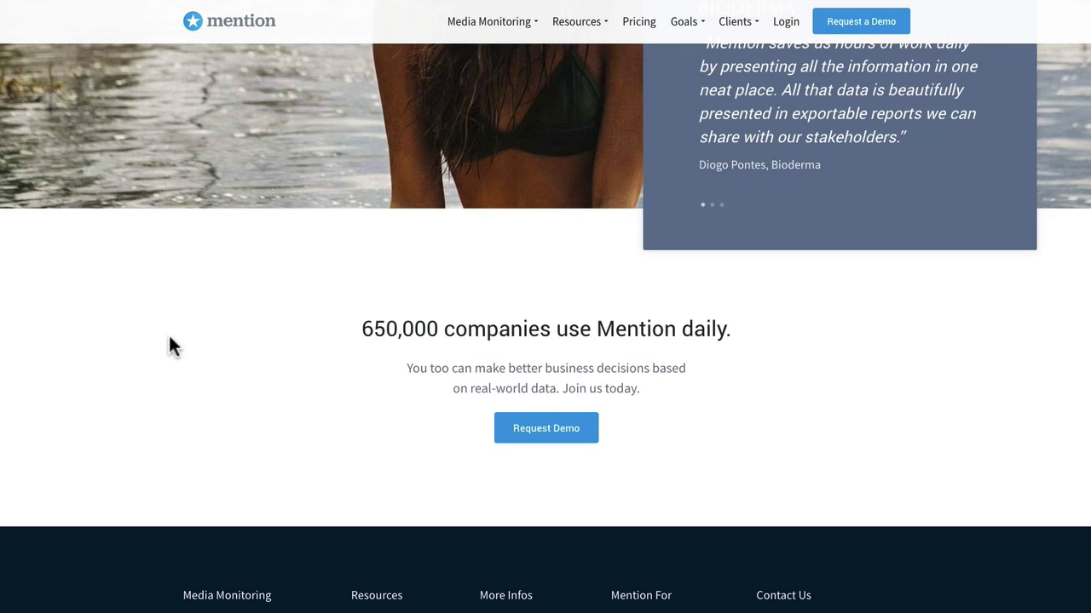
scroll(168, 345, "down", 3)
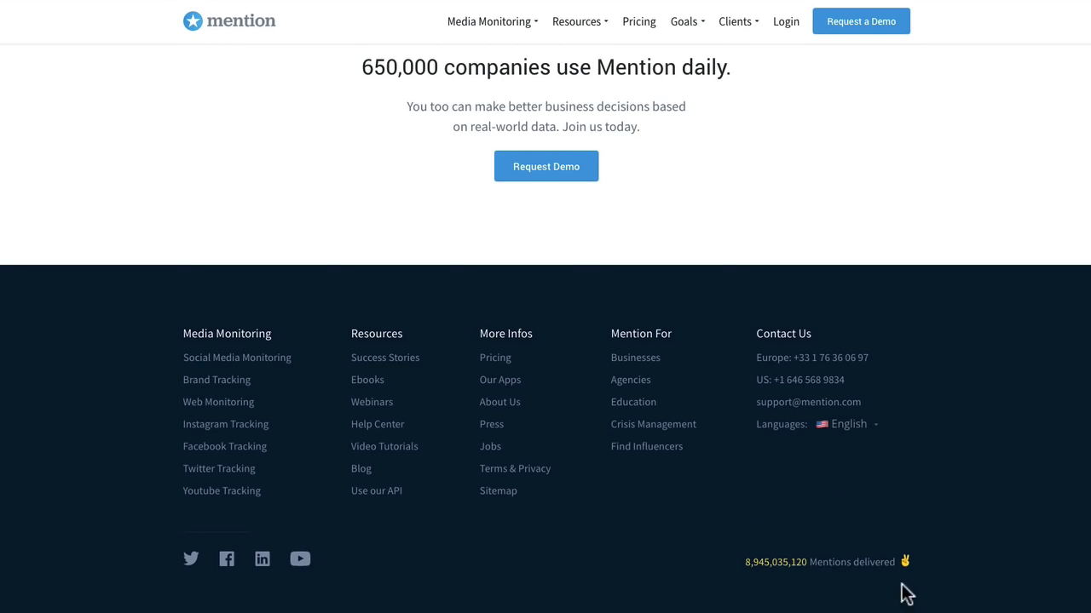
Return to the start of the homepage and open the Pricing page.
scroll(984, 582, "up", 15)
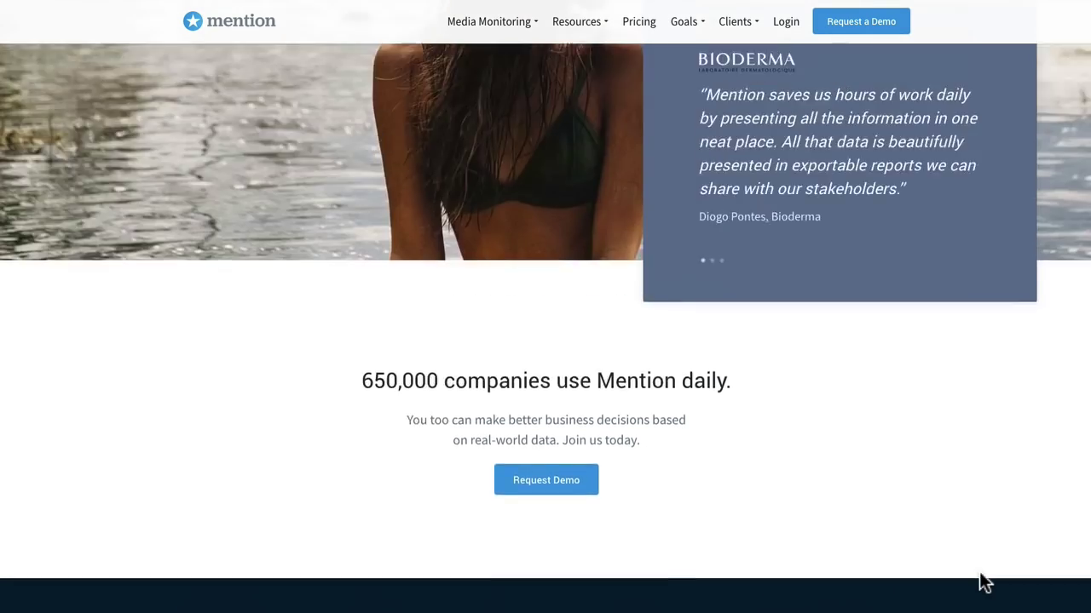
scroll(984, 582, "up", 12)
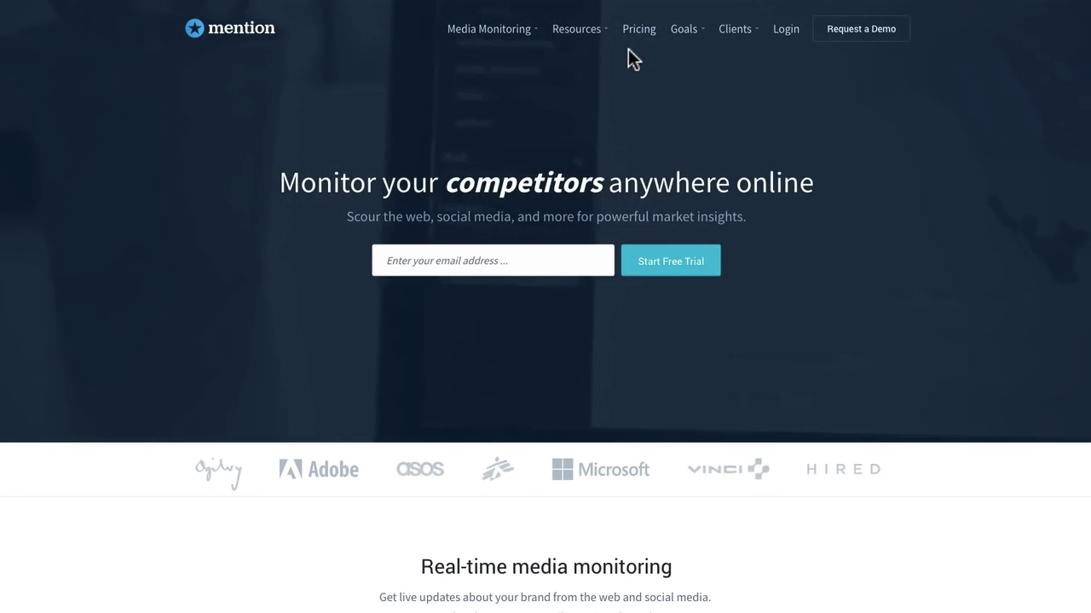
scroll(597, 87, "down", 2)
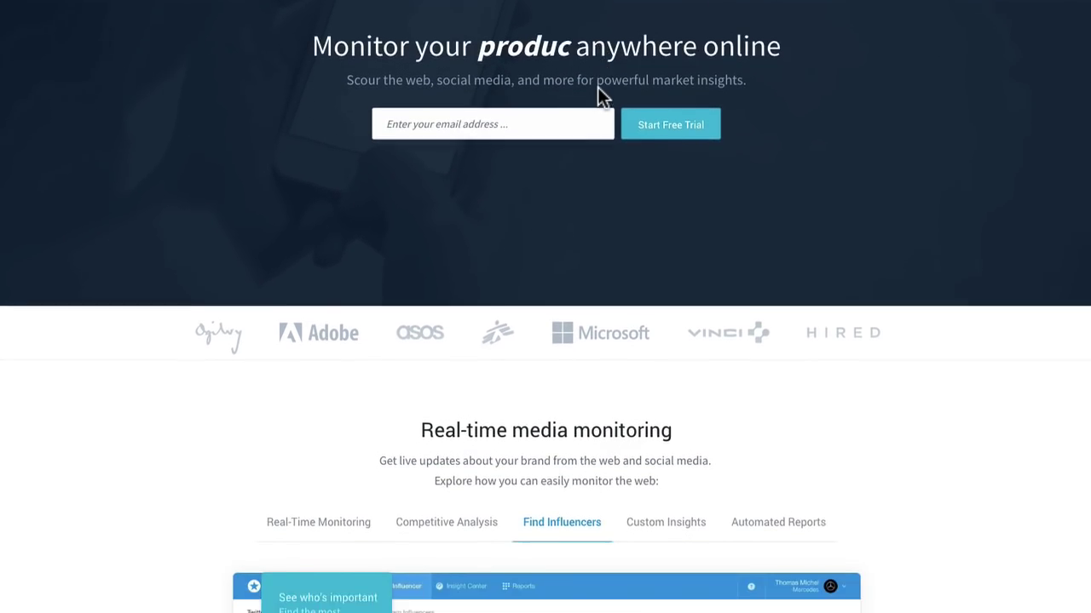
scroll(597, 87, "up", 2)
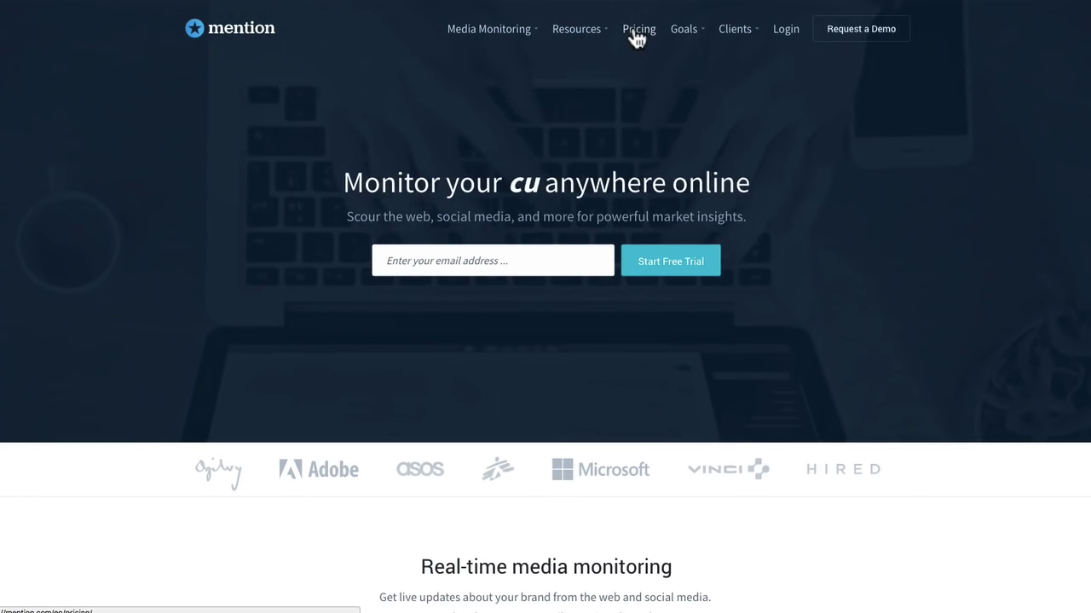
left_click(634, 32)
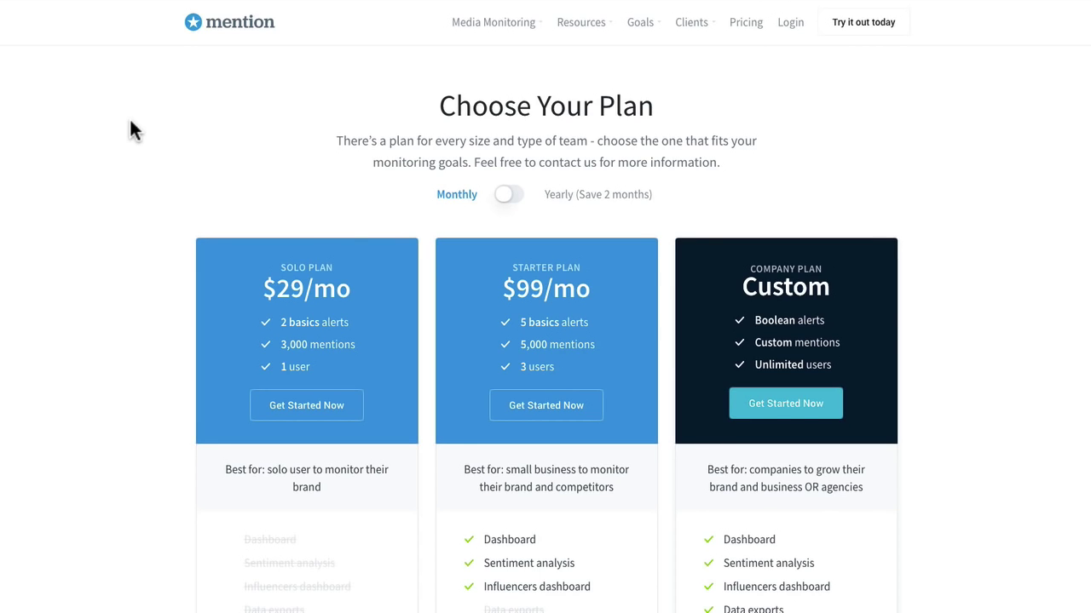
Compare the Solo, Starter and Company plans, including their prices, alert and mention limits, and included features.
scroll(117, 184, "down", 2)
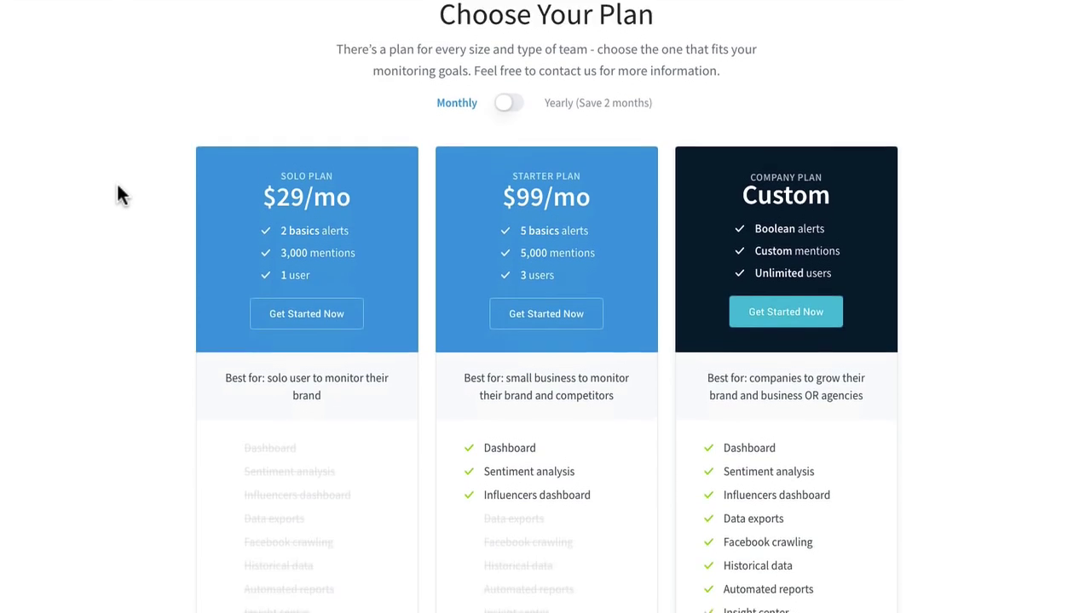
scroll(116, 184, "down", 1)
scroll(117, 195, "down", 2)
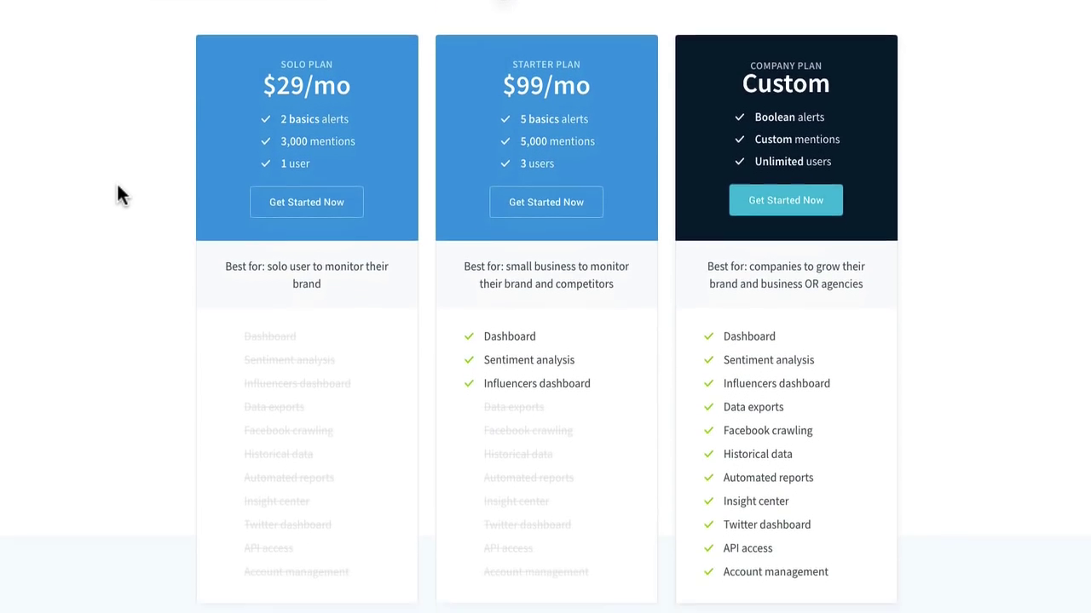
scroll(117, 195, "up", 1)
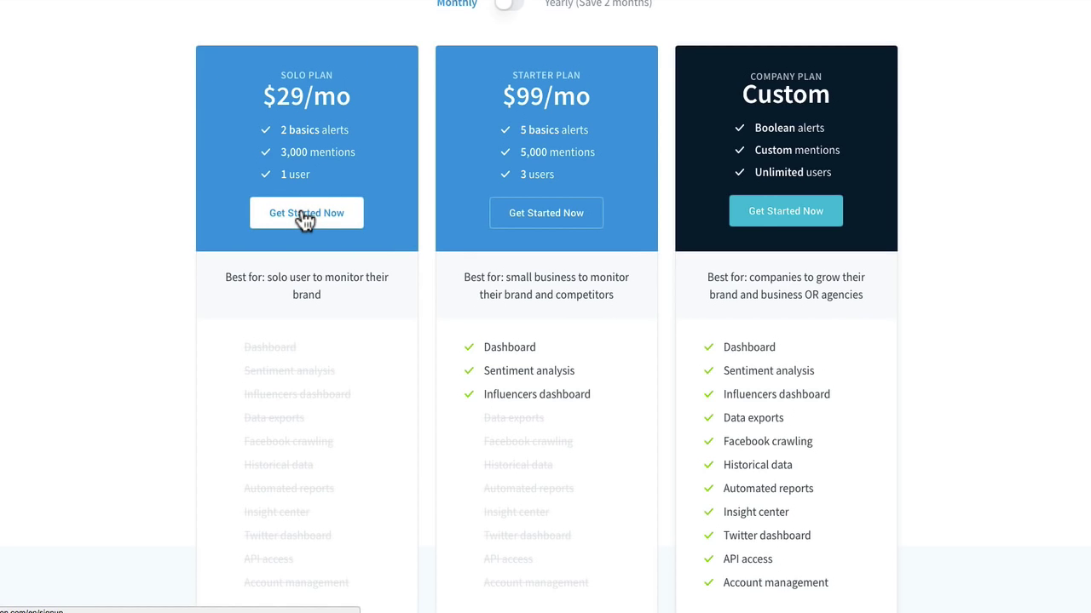
scroll(305, 220, "down", 2)
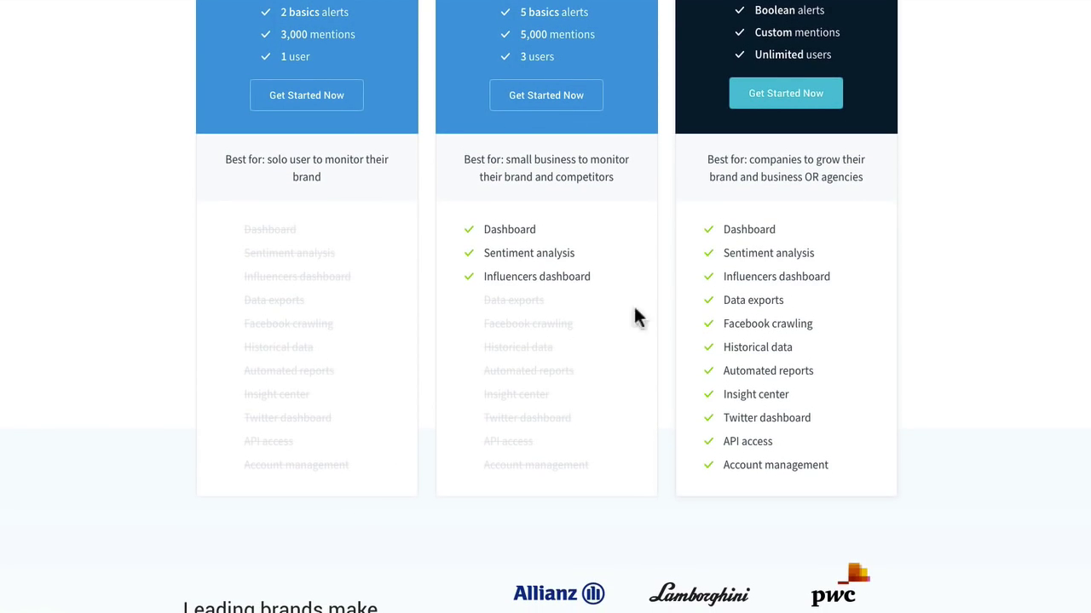
scroll(802, 345, "up", 2)
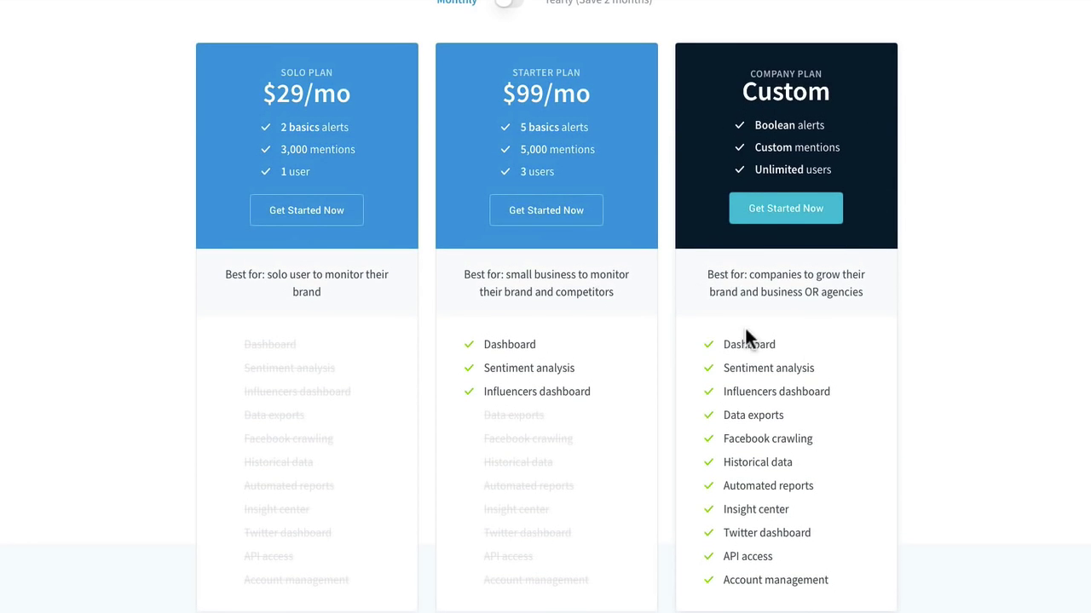
scroll(744, 328, "down", 3)
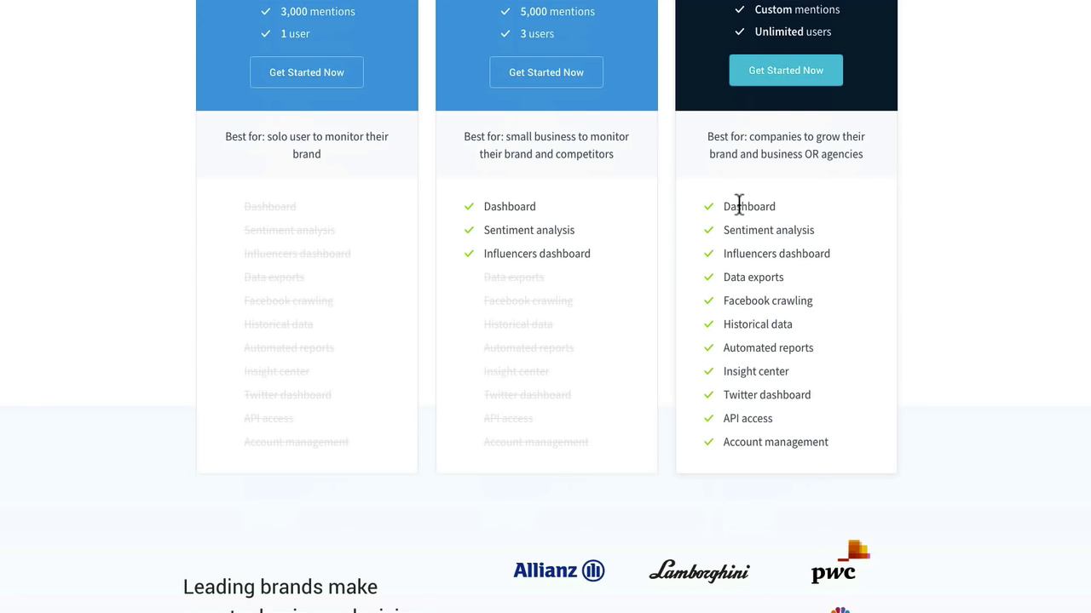
scroll(736, 206, "up", 4)
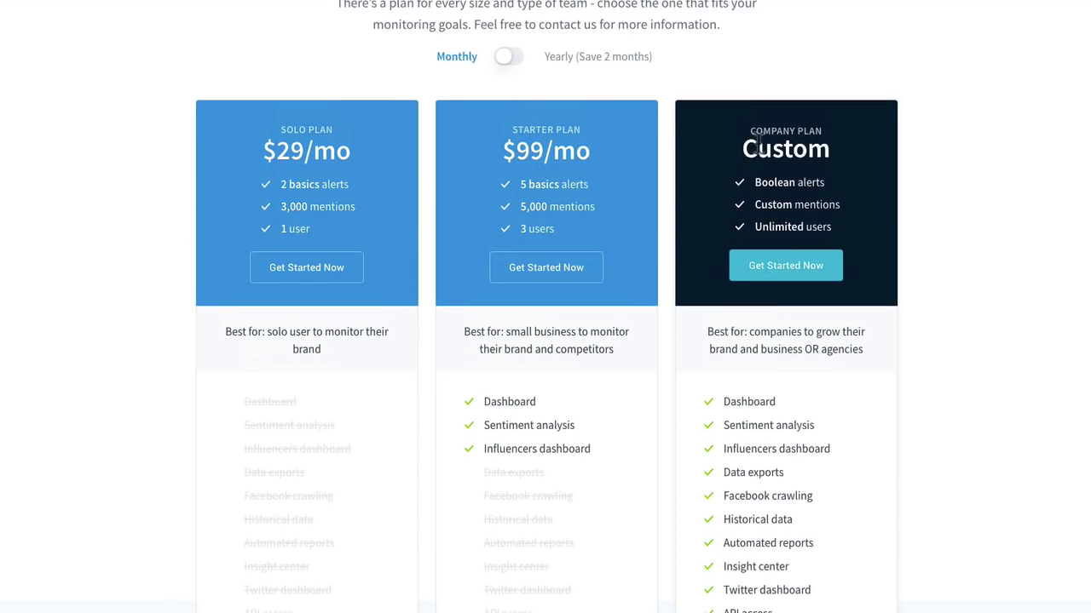
Switch the plan billing between Monthly and Yearly several times to compare prices, ending on Monthly.
left_click(509, 58)
left_click(509, 60)
left_click(509, 60)
left_click(510, 59)
left_click(510, 59)
left_click(509, 59)
Look through the leading brands section and the Mention FAQ below the plans, and return to the plan overview.
scroll(120, 98, "down", 1)
scroll(120, 100, "down", 5)
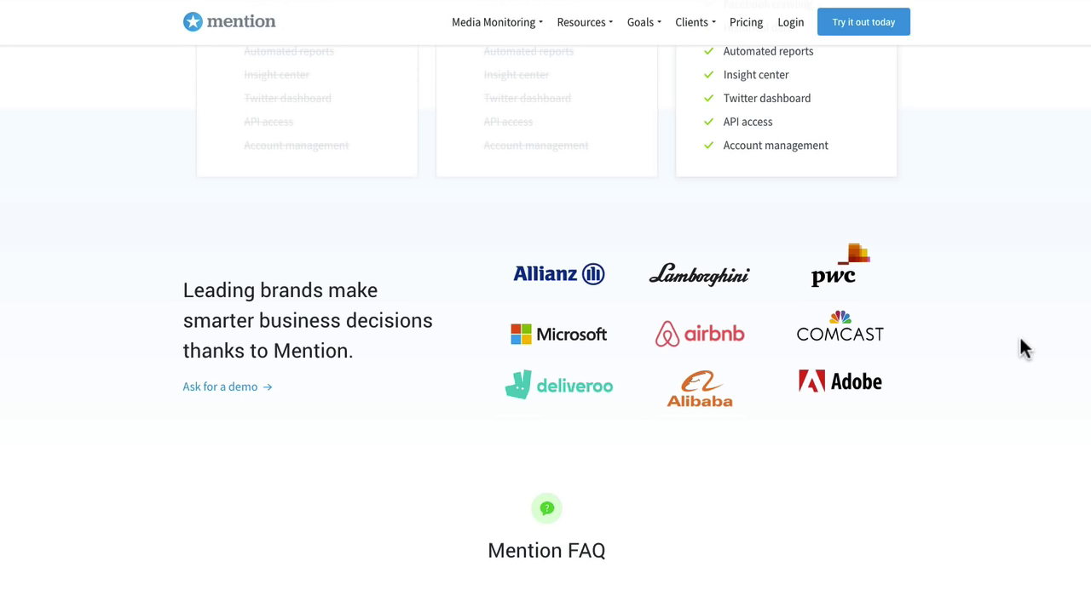
scroll(1020, 340, "down", 5)
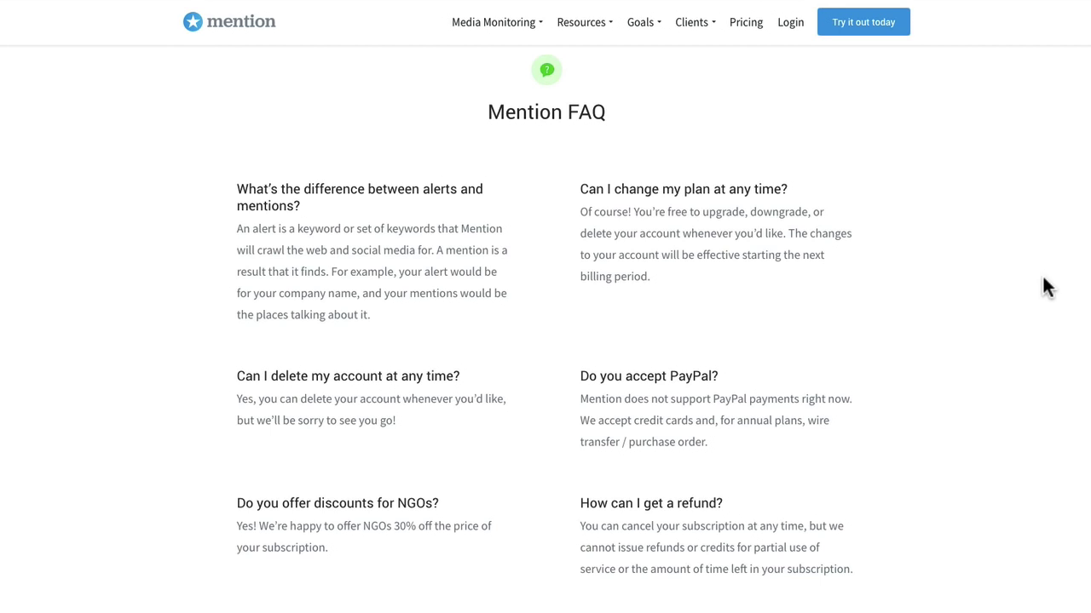
scroll(1046, 287, "down", 5)
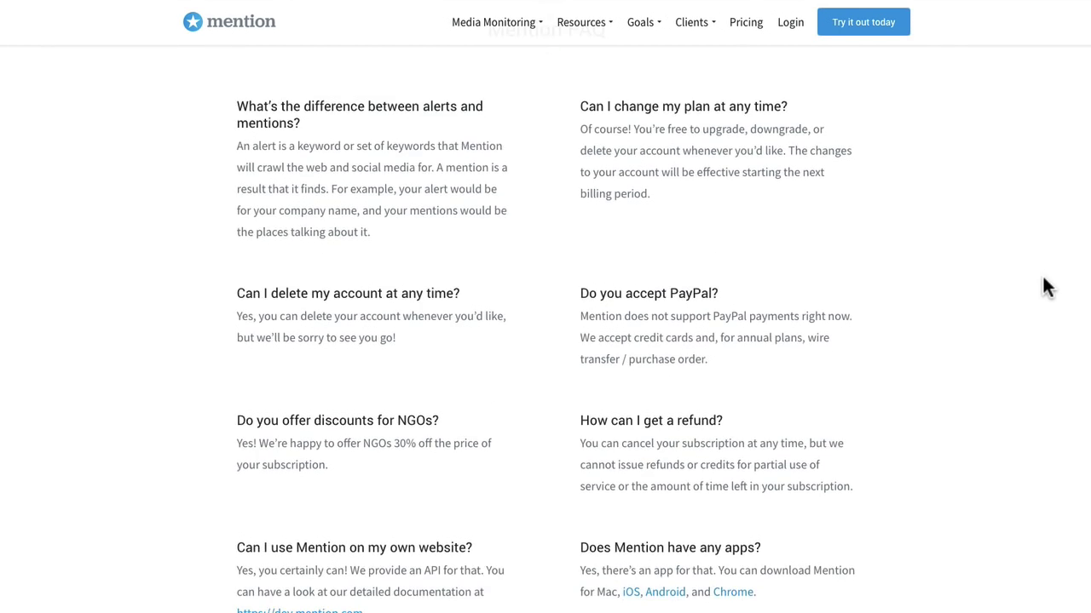
scroll(1046, 287, "up", 12)
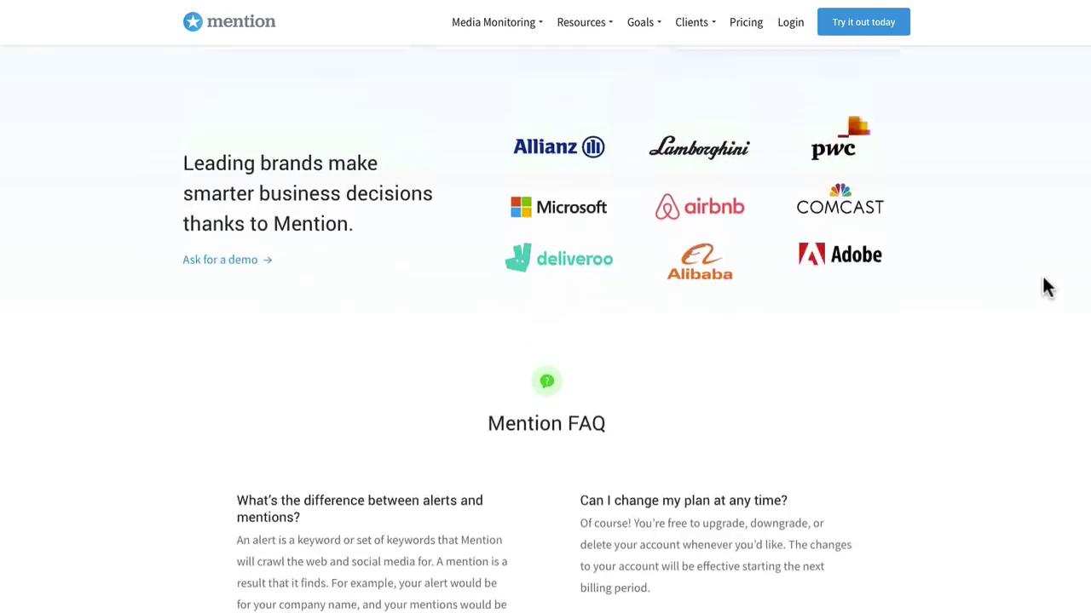
scroll(1046, 288, "up", 4)
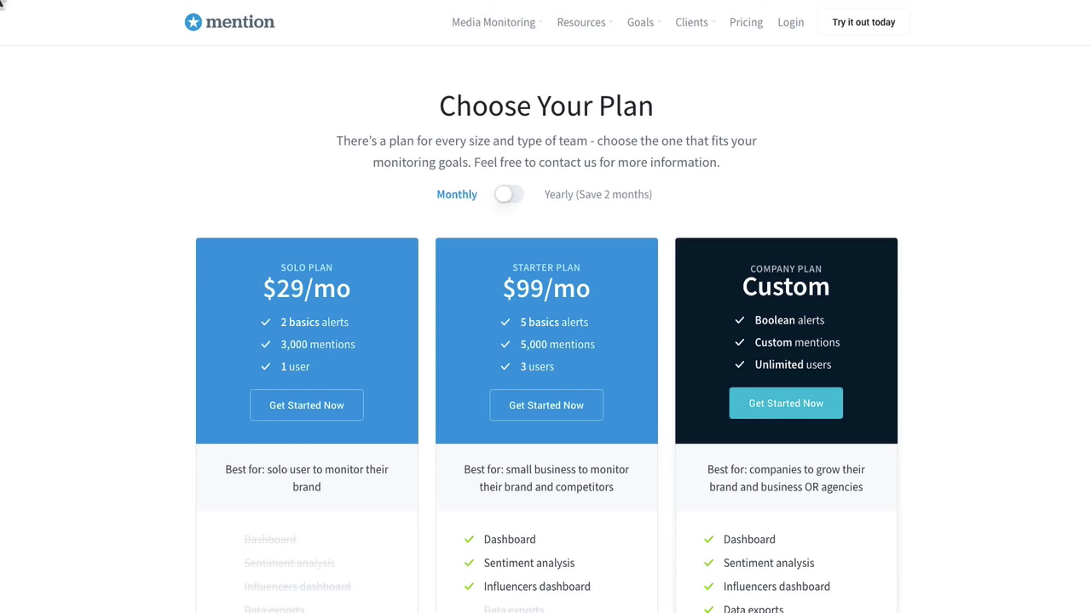
Go back to the Mention homepage, reopen the Pricing page and review the layout of the plan columns and feature lists.
key("alt+Left")
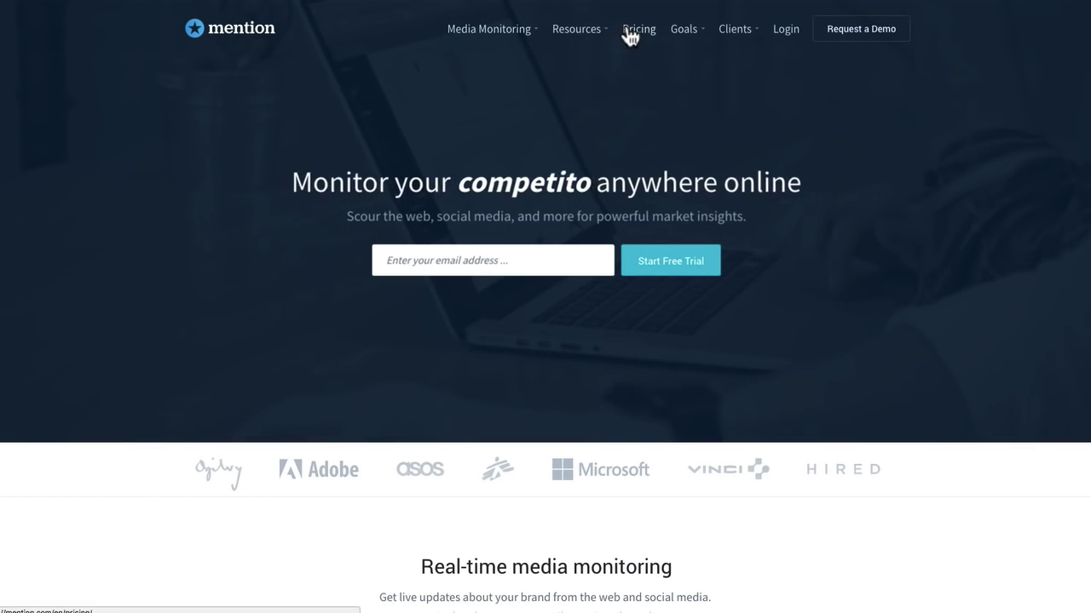
left_click(629, 34)
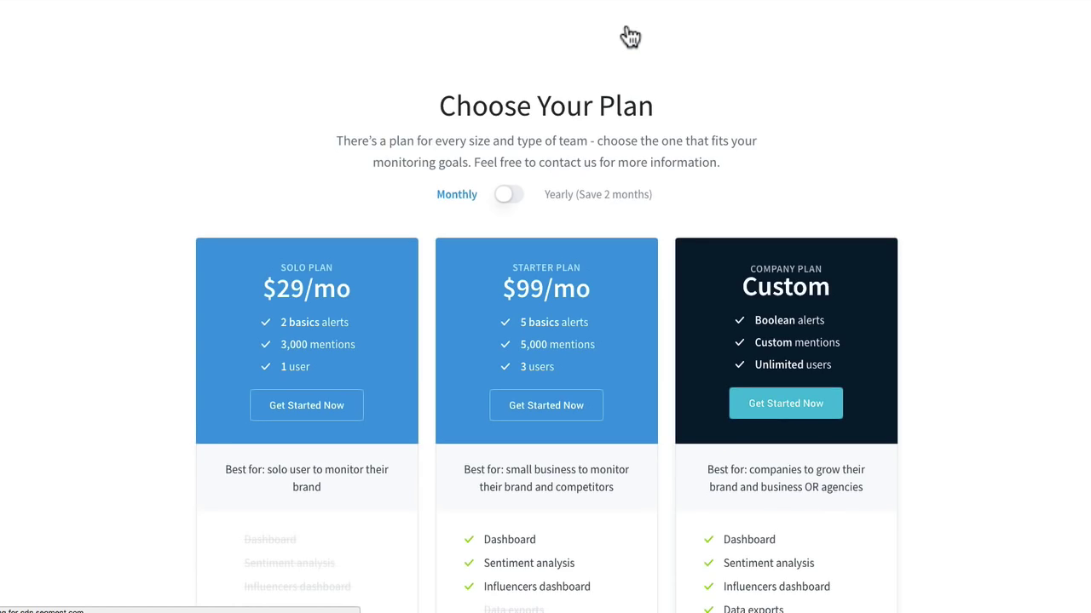
scroll(170, 140, "down", 1)
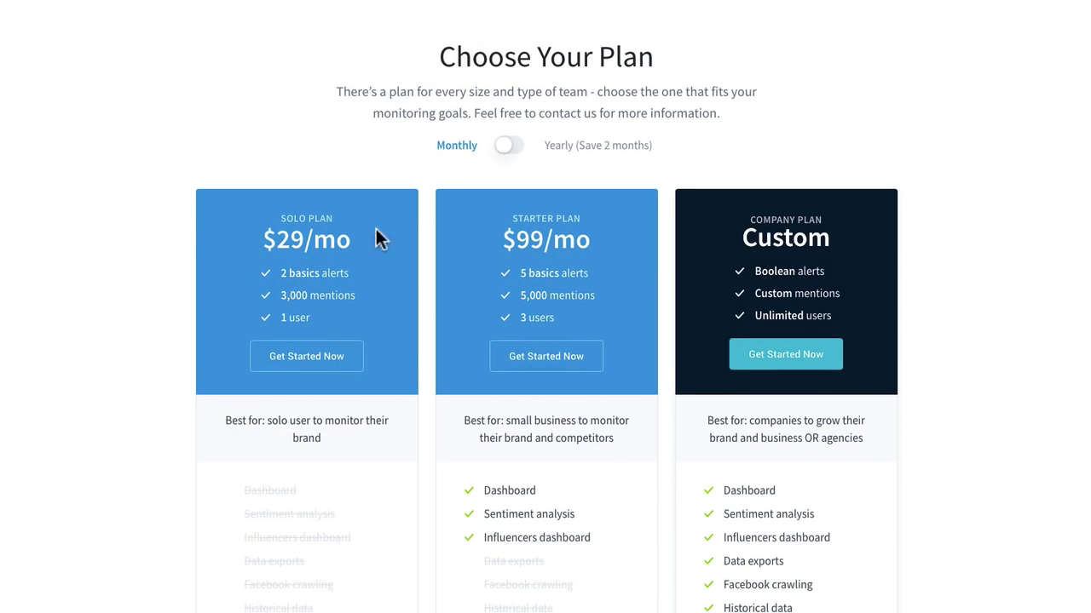
scroll(820, 362, "down", 6)
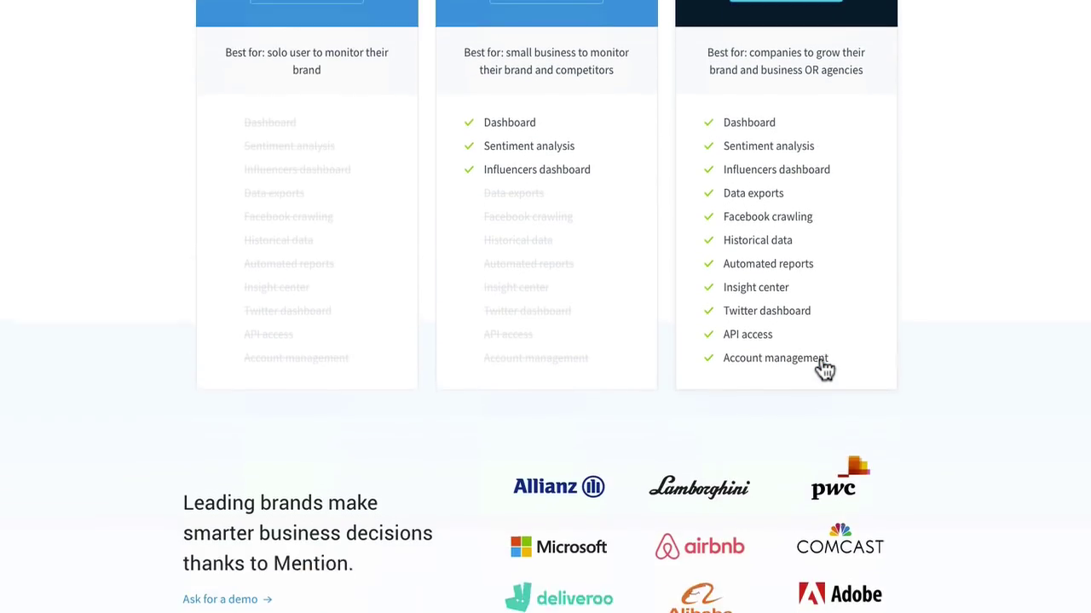
scroll(785, 238, "up", 5)
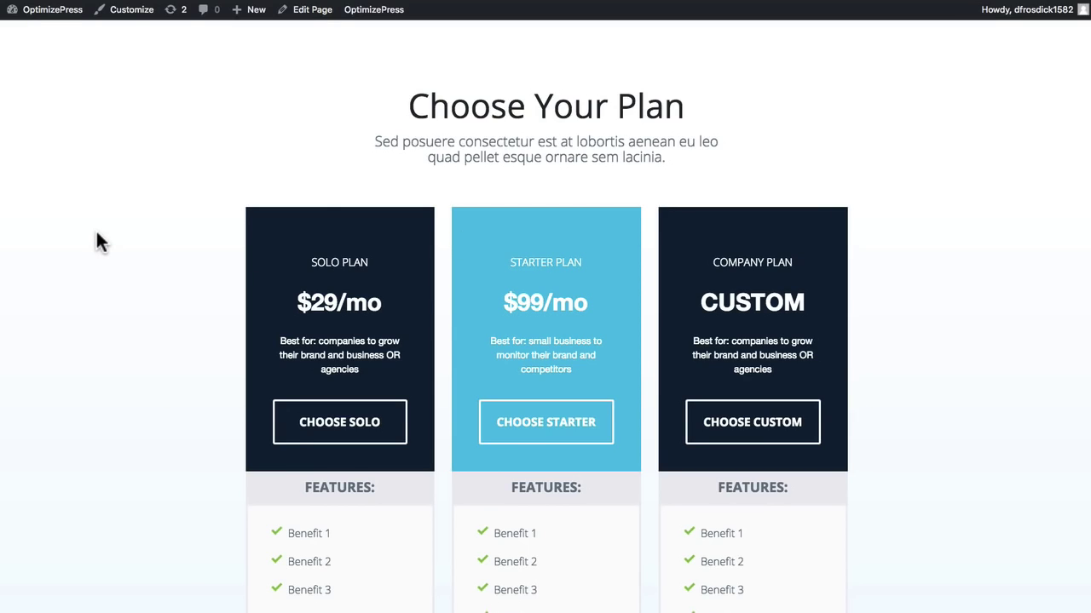
Switch to the OptimizePress template page and examine its Choose Your Plan section and the benefit lists of the three plans.
scroll(96, 233, "down", 3)
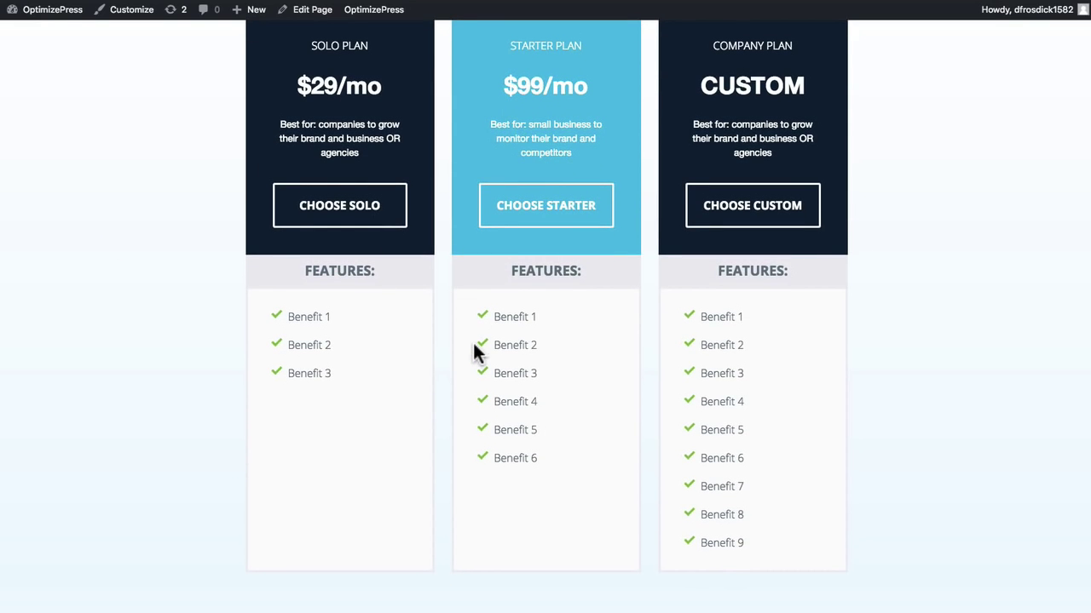
scroll(475, 349, "down", 3)
scroll(473, 346, "up", 6)
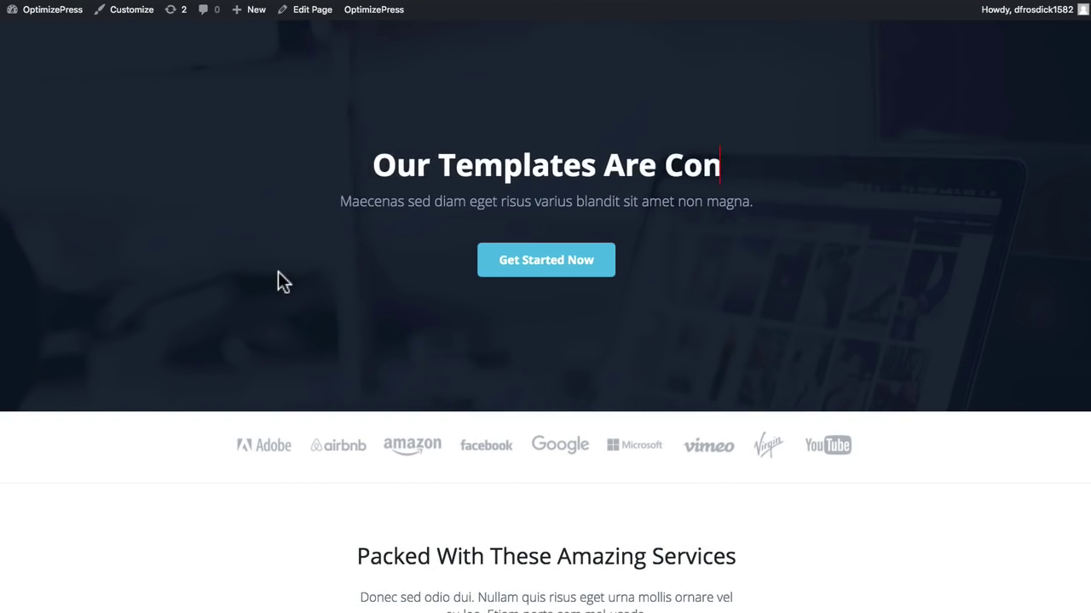
Examine the template's hero section with its animated headline, the Get Started Now button and the brand logos.
scroll(305, 148, "up", 1)
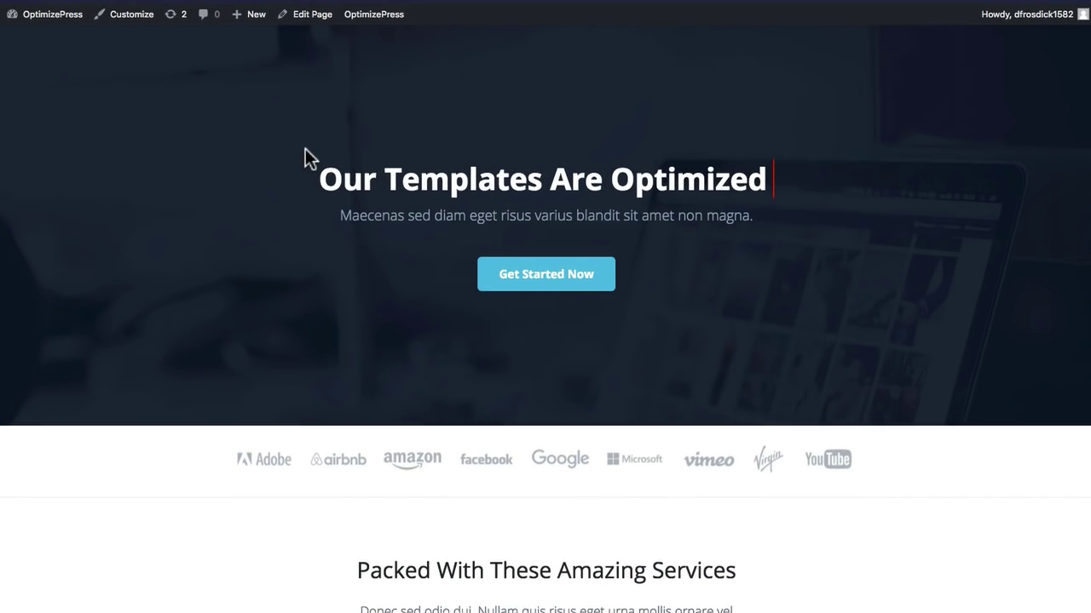
scroll(222, 184, "down", 1)
scroll(215, 184, "down", 2)
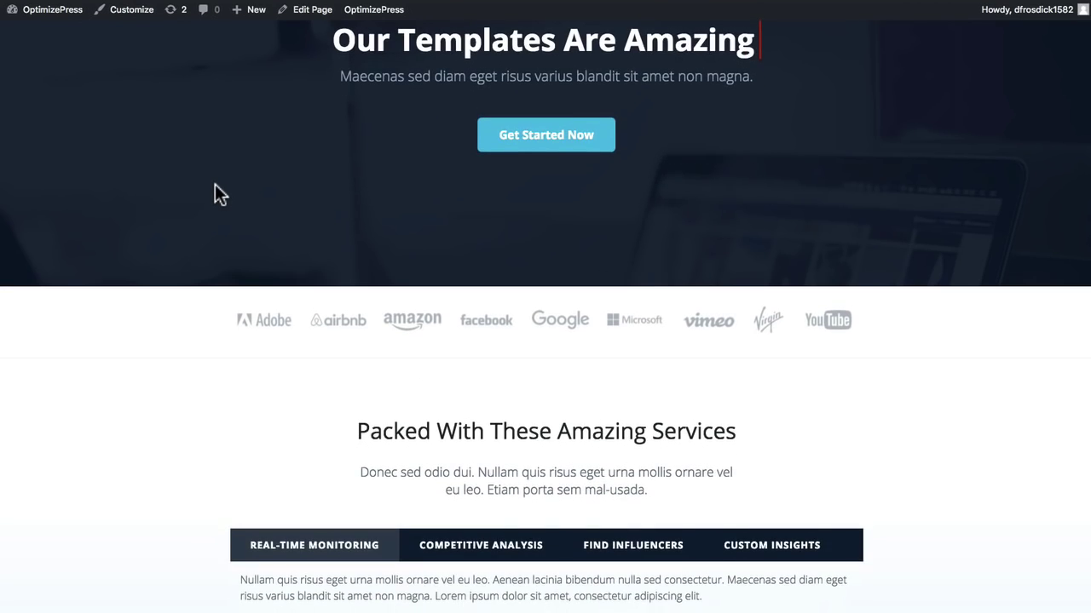
scroll(215, 184, "up", 3)
key("BackSpace")
key("BackSpace")
type("Contemporary")
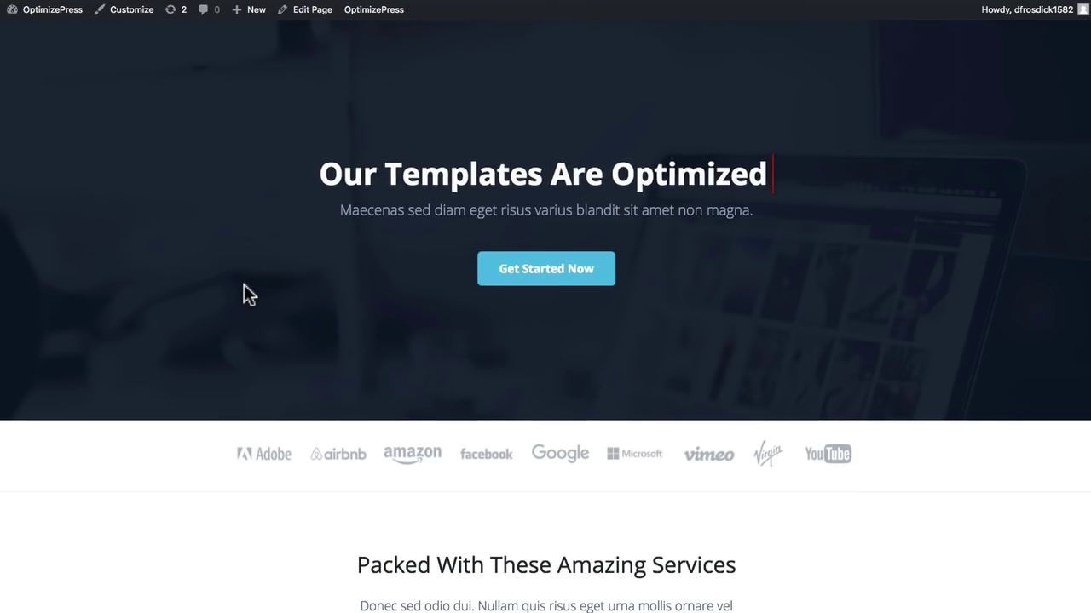
Review the template from the hero down to the Packed With These Amazing Services section.
scroll(244, 286, "down", 3)
scroll(204, 281, "down", 4)
scroll(153, 269, "up", 3)
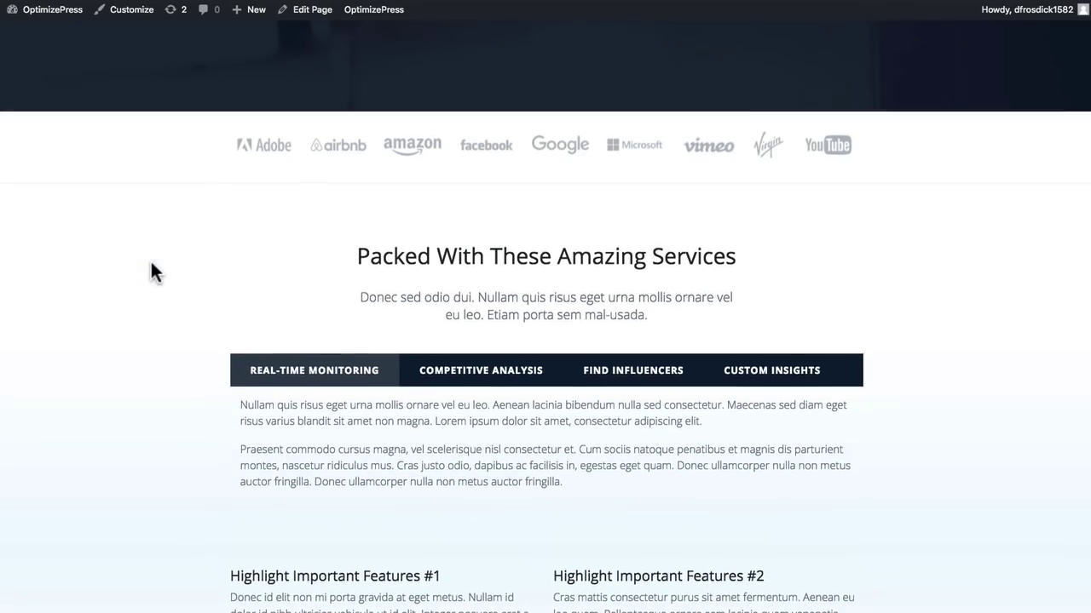
scroll(358, 227, "up", 2)
scroll(287, 226, "down", 3)
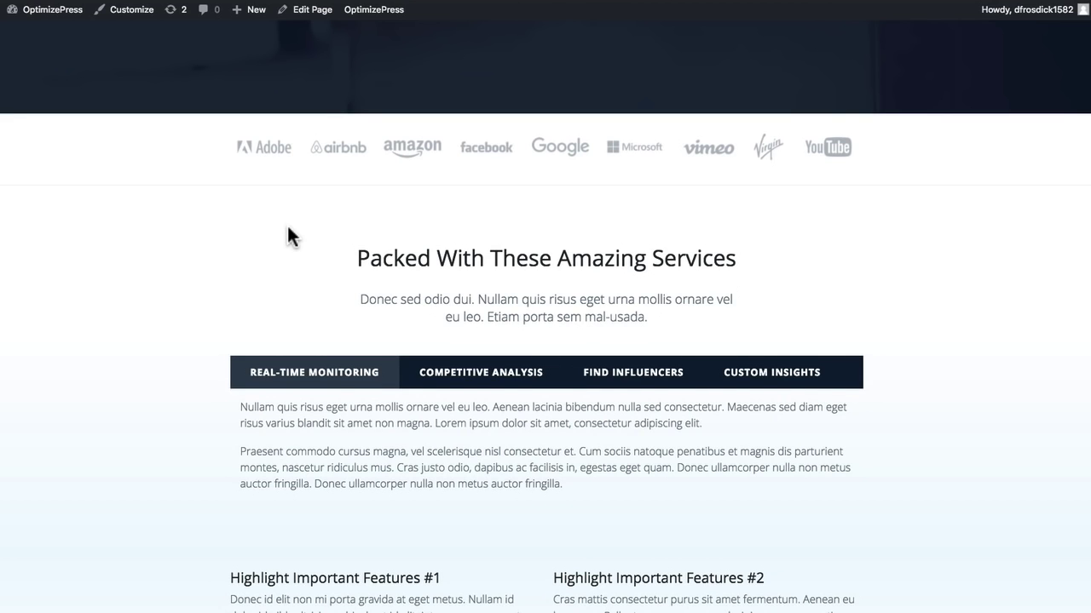
scroll(287, 227, "down", 2)
scroll(186, 243, "down", 1)
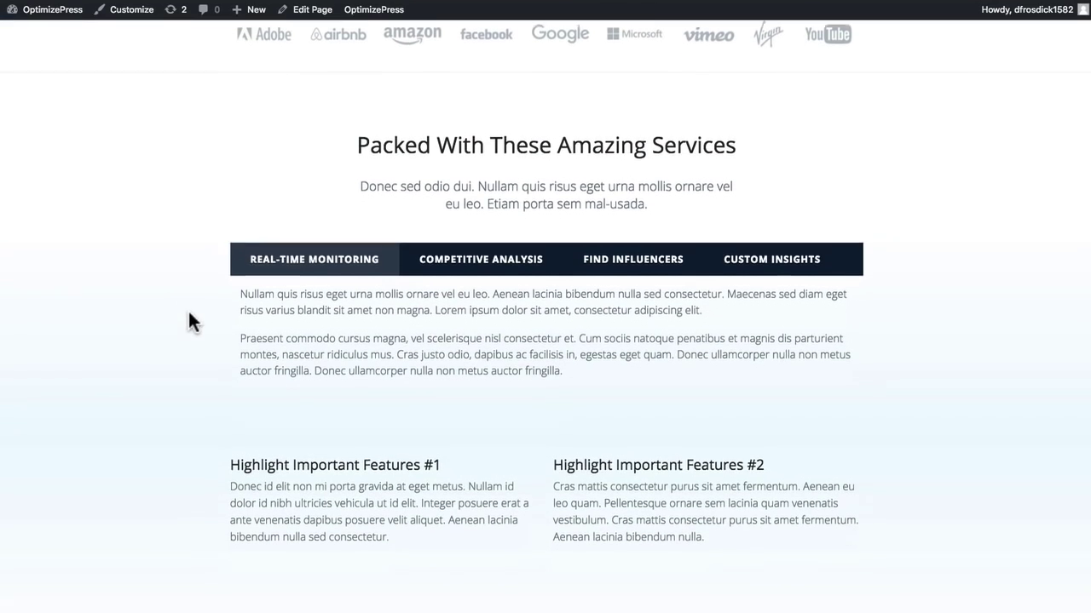
Show the Competitive Analysis, Find Influencers and Custom Insights content in the services section, and return to Real-Time Monitoring.
left_click(432, 262)
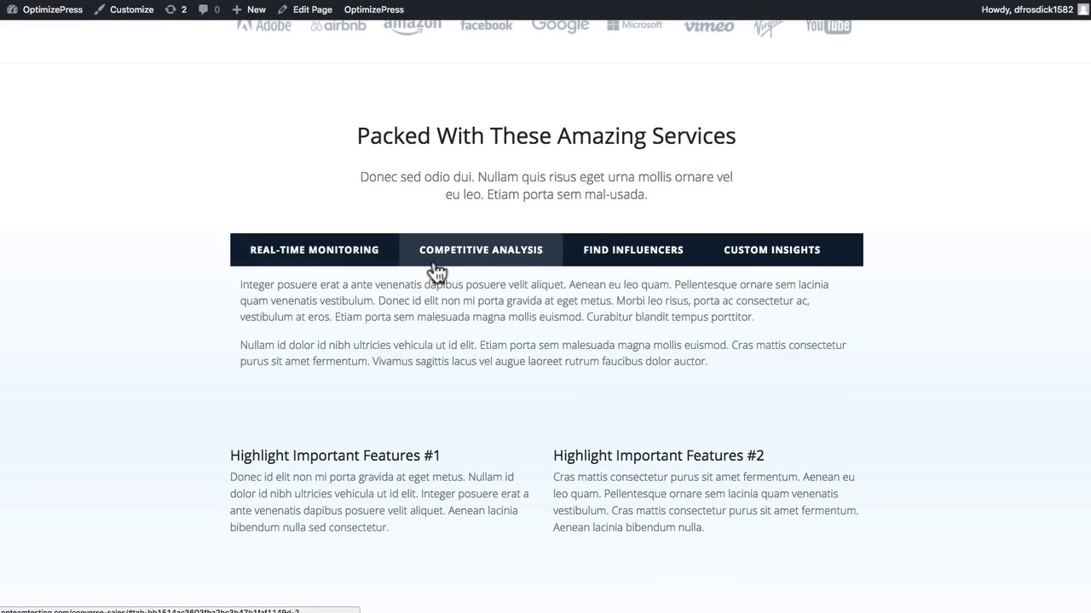
left_click(631, 263)
left_click(754, 263)
left_click(653, 262)
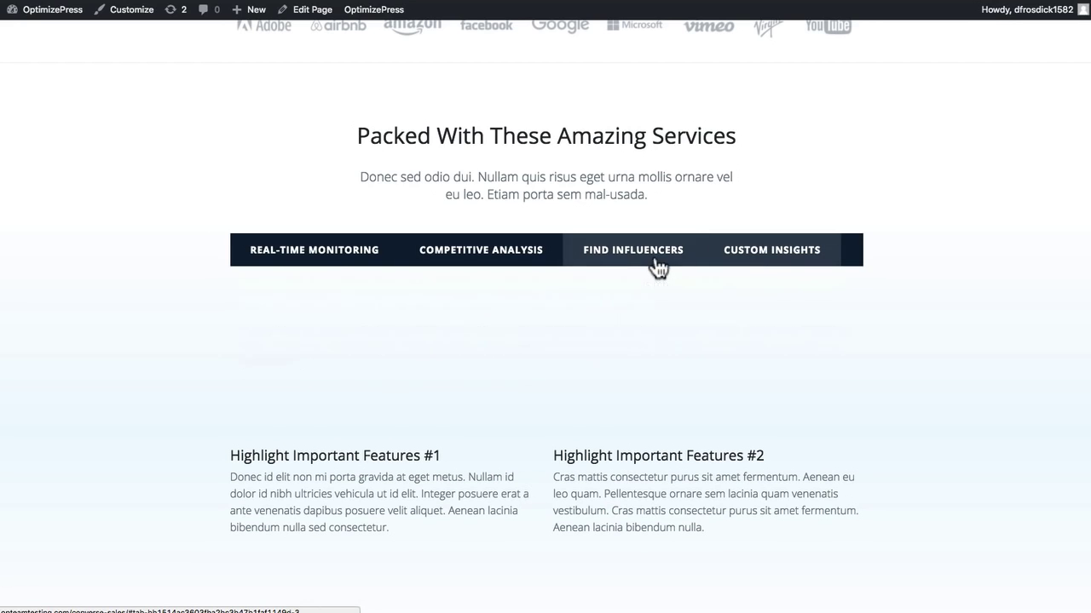
left_click(531, 242)
left_click(341, 251)
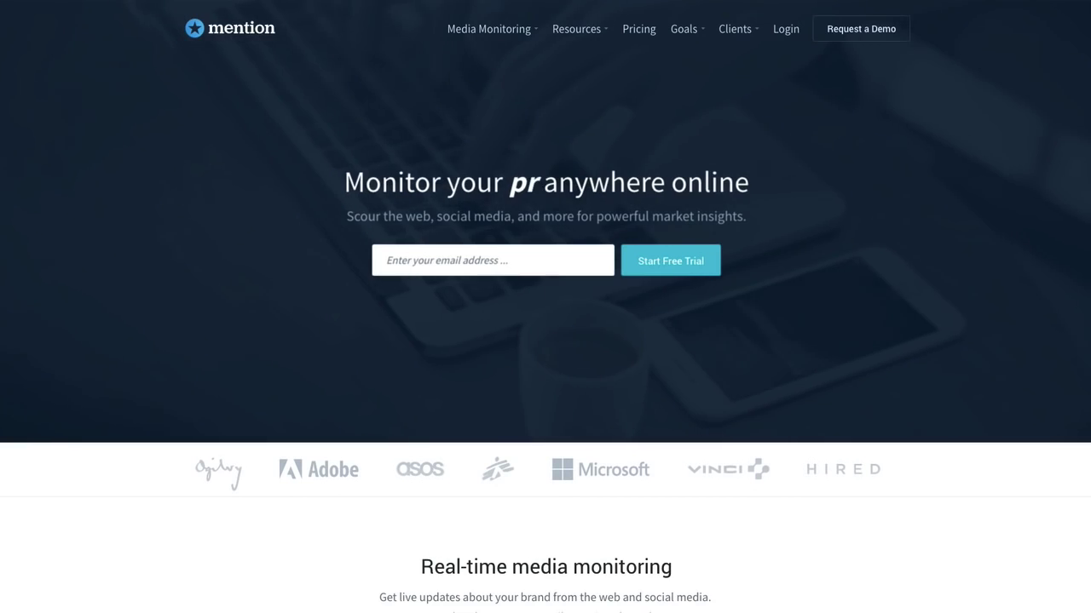
Switch to the Mention homepage and view Competitive Analysis and Find Influencers under Real-time media monitoring for comparison.
scroll(480, 214, "down", 5)
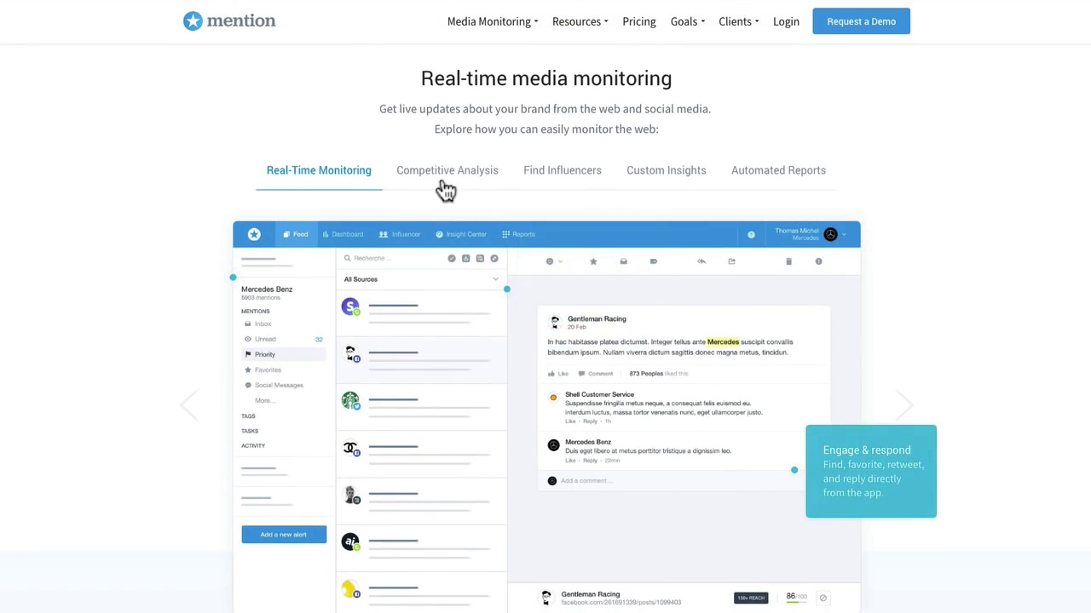
left_click(436, 173)
left_click(562, 174)
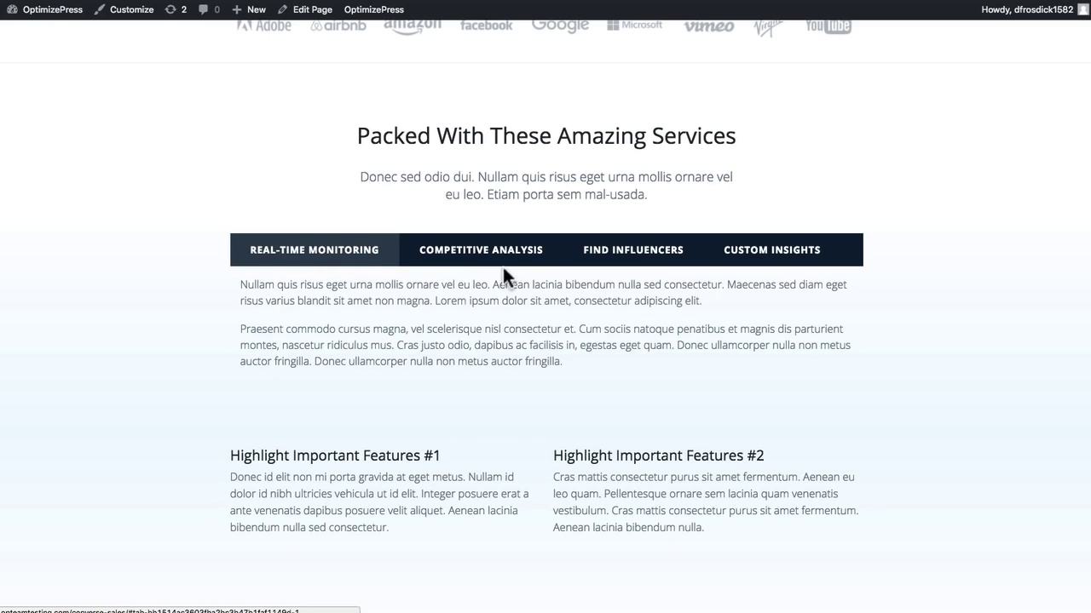
Return to the OptimizePress template and view its Competitive Analysis, Find Influencers and Custom Insights content again.
left_click(503, 254)
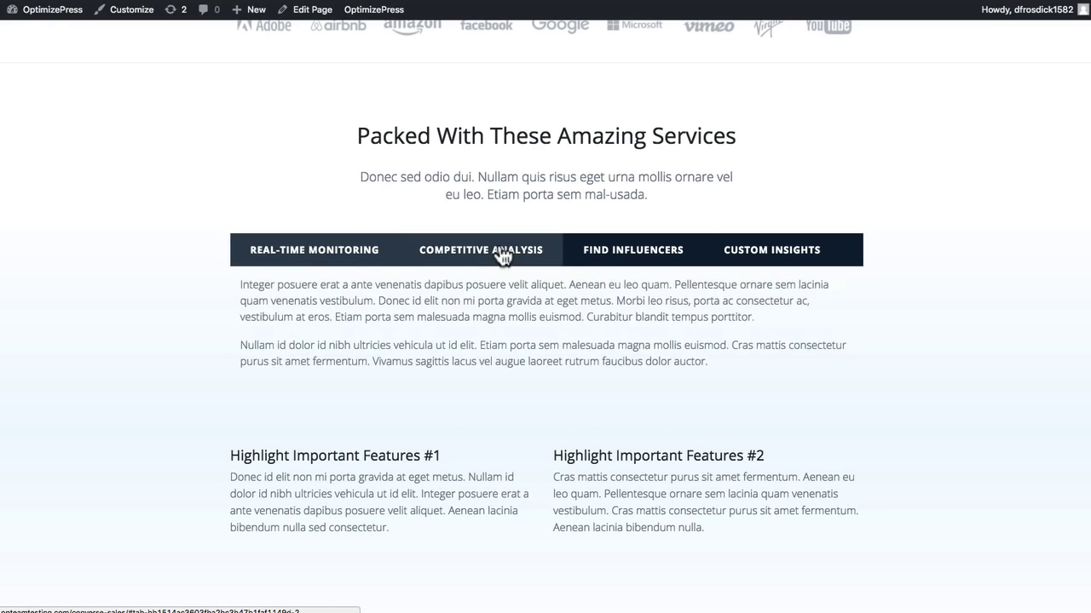
left_click(625, 261)
left_click(767, 261)
Look over the template's Highlight Important Features and Sell A Main Benefit sections, and return to the hero section.
scroll(180, 253, "down", 2)
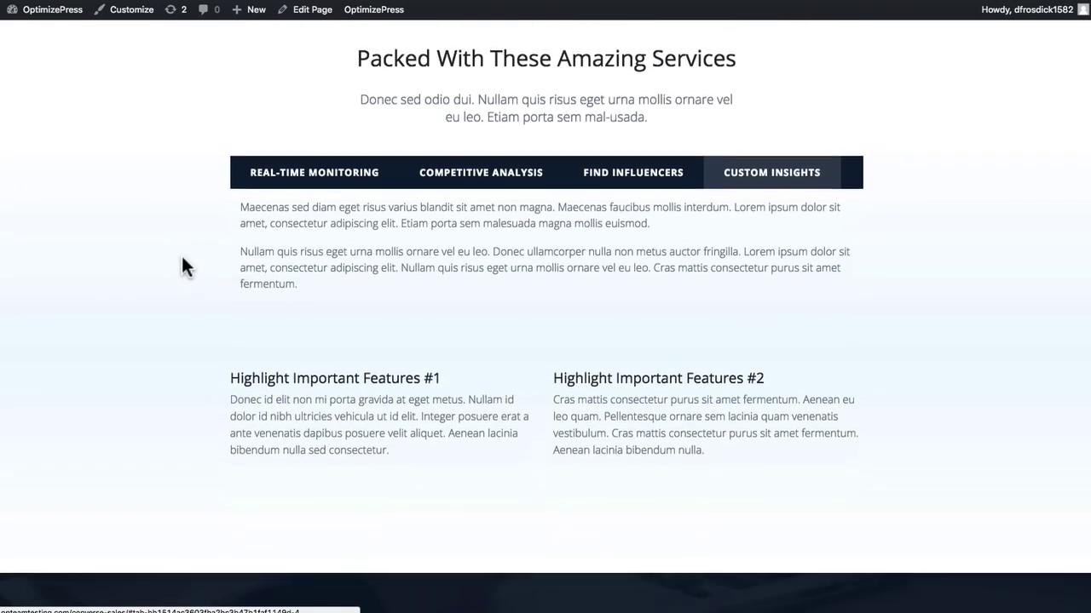
scroll(180, 267, "down", 5)
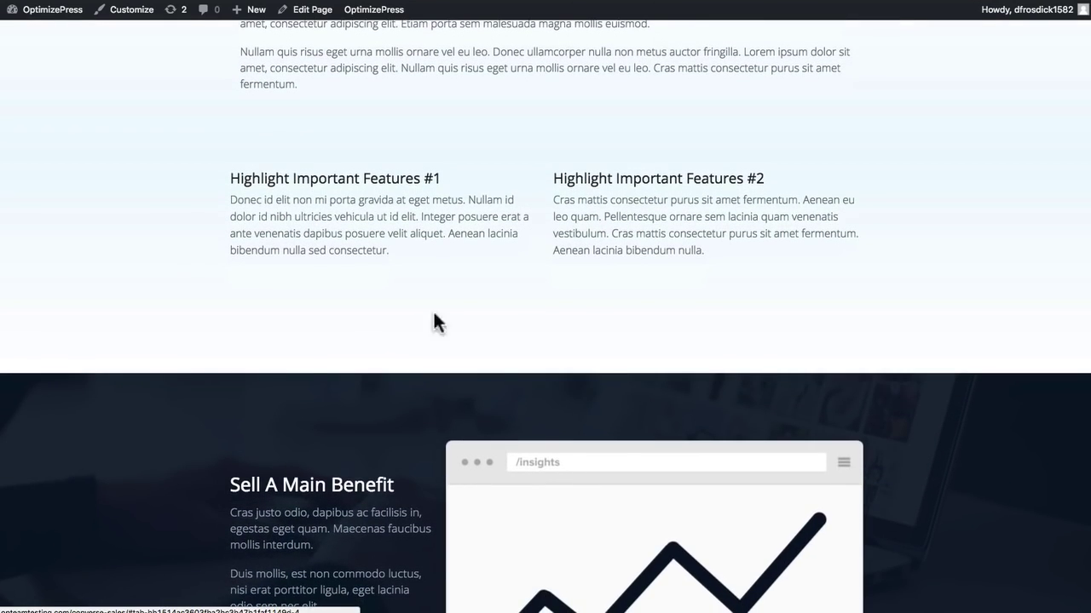
scroll(141, 244, "down", 6)
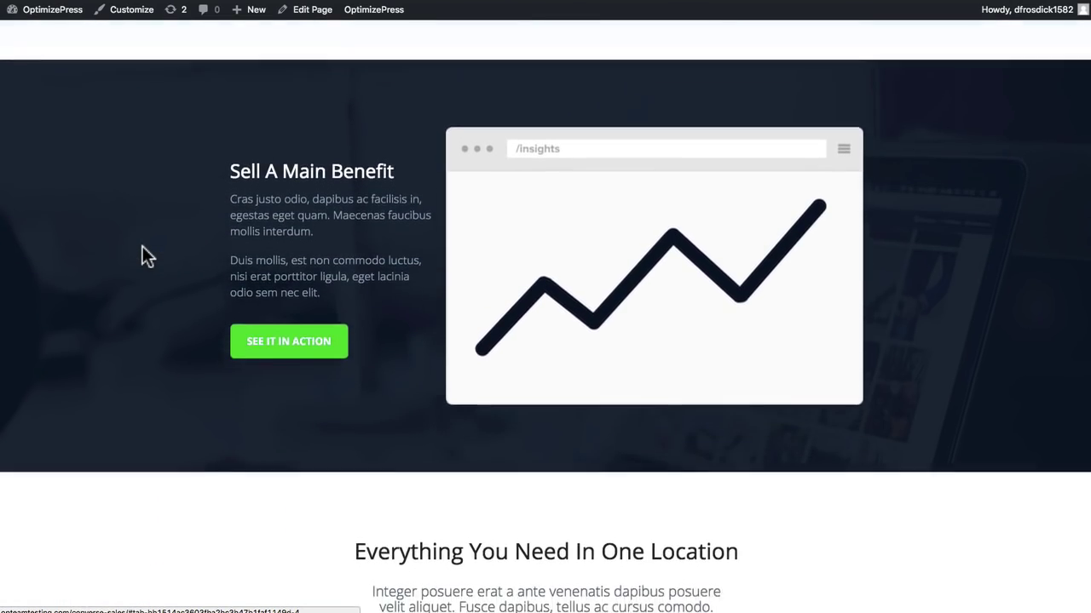
scroll(143, 246, "up", 5)
scroll(143, 246, "up", 15)
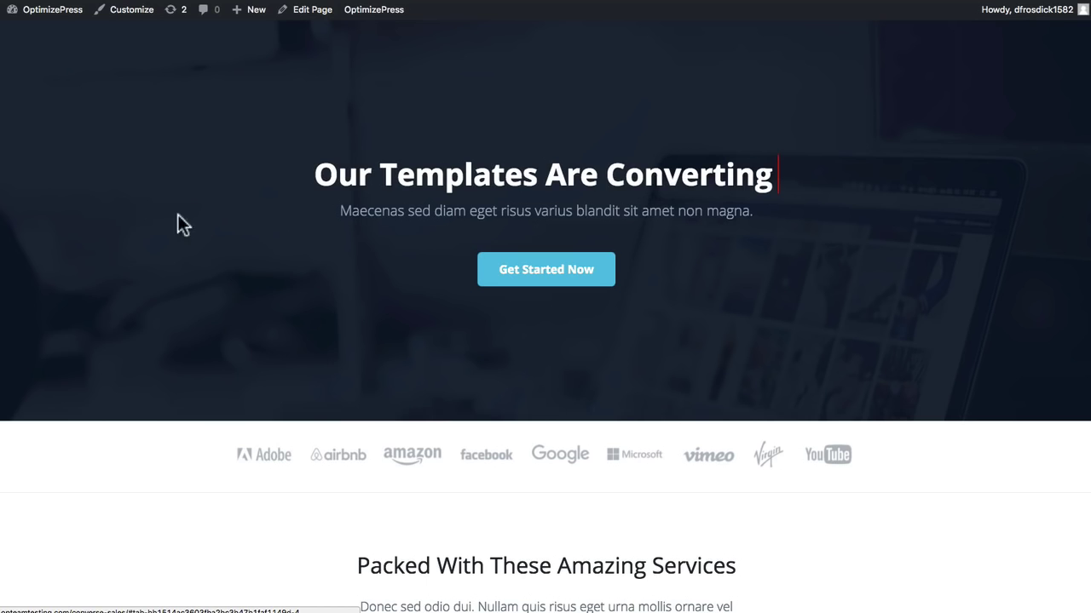
View the template's Sell A Main Benefit section and the image grid under Everything You Need In One Location.
scroll(155, 221, "down", 16)
scroll(154, 219, "down", 3)
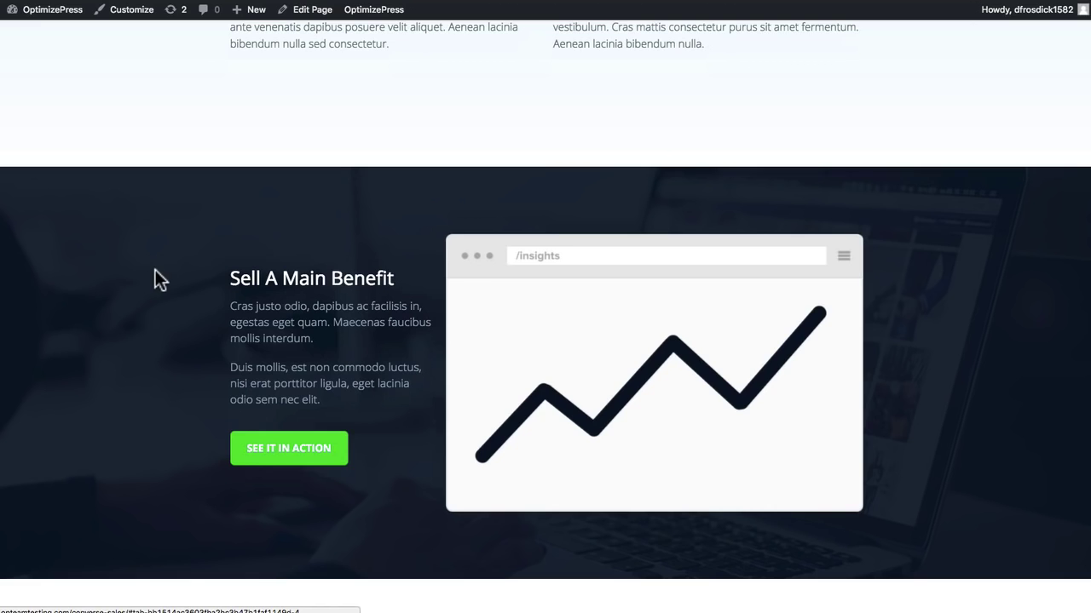
scroll(155, 271, "down", 1)
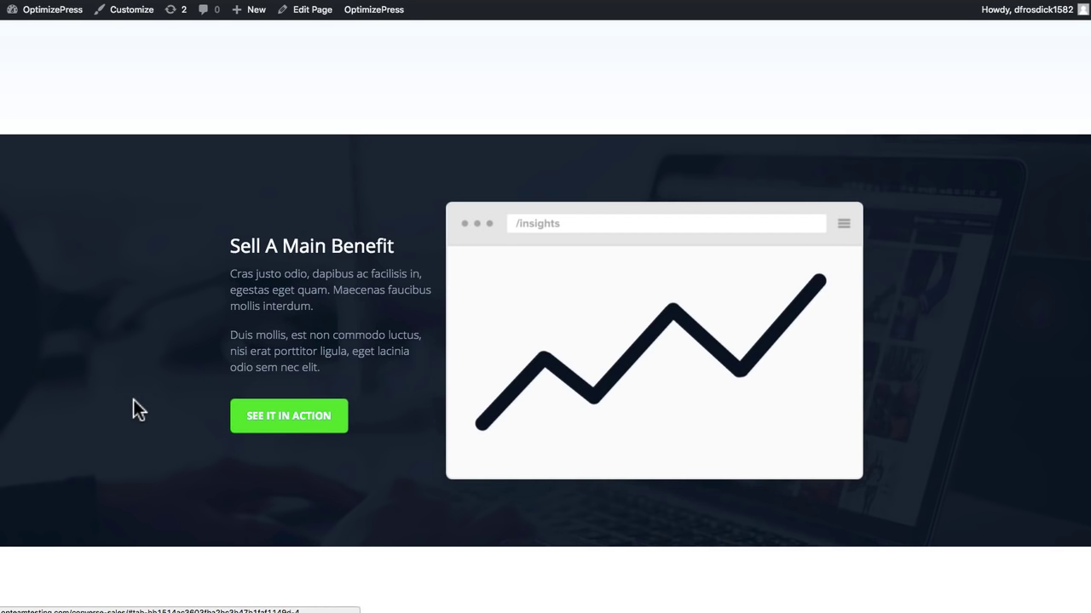
scroll(134, 401, "down", 6)
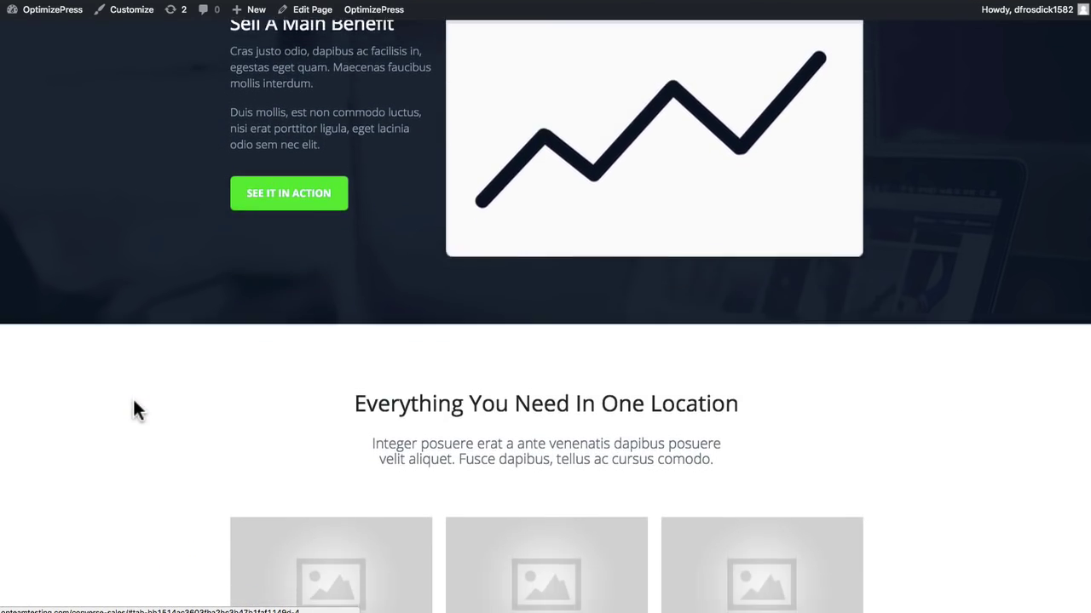
scroll(133, 400, "down", 4)
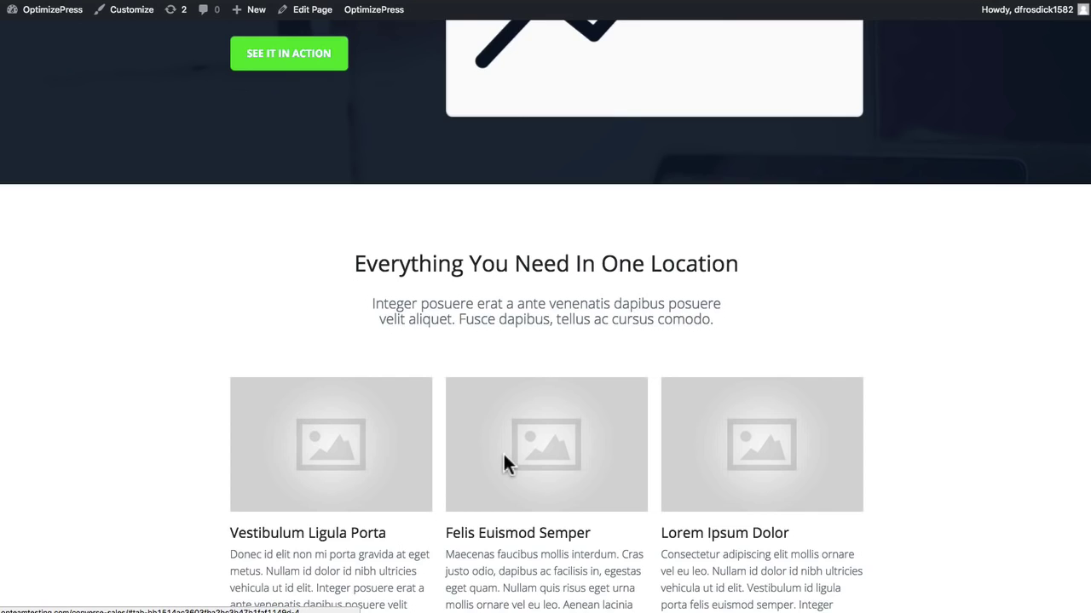
scroll(503, 460, "down", 4)
scroll(628, 324, "down", 3)
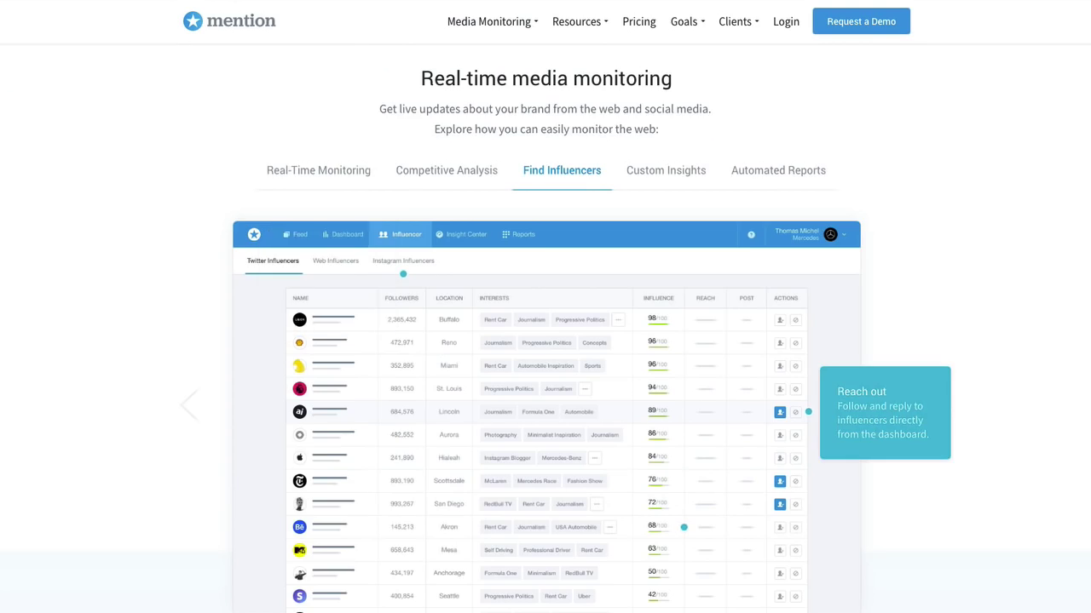
Switch to the Mention homepage and view its Realize Your Business Goals section for comparison.
scroll(270, 227, "down", 6)
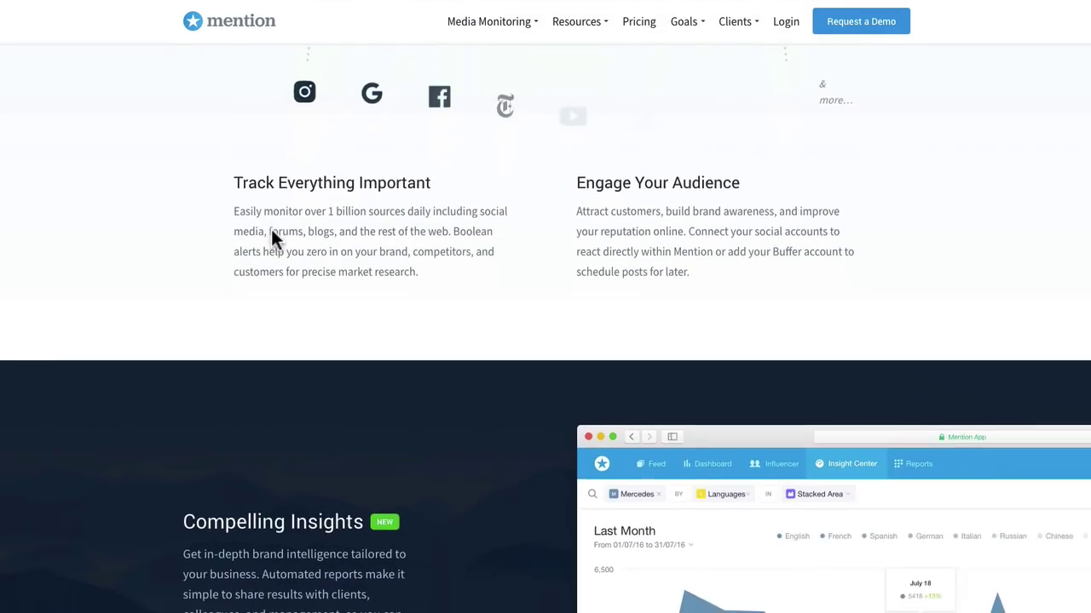
scroll(271, 230, "down", 10)
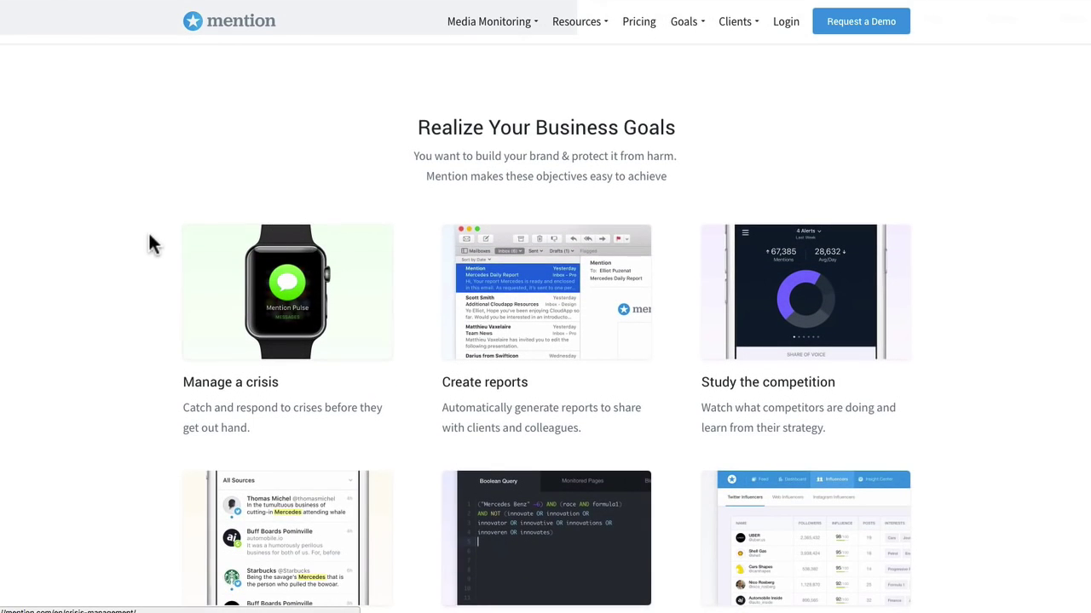
scroll(149, 237, "down", 3)
scroll(149, 236, "up", 2)
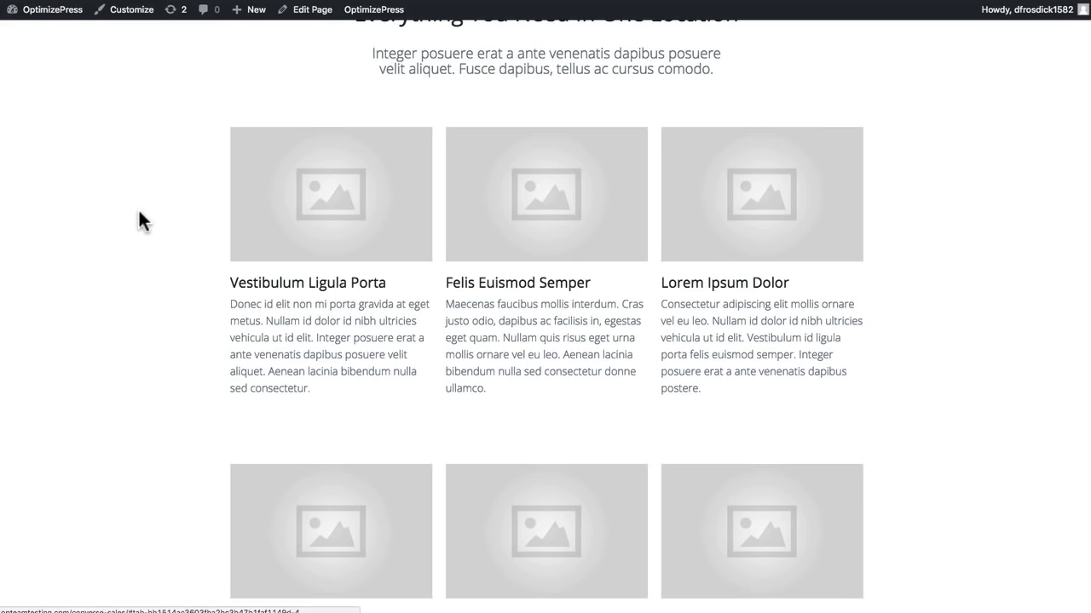
Return to the OptimizePress template and view both rows of its image grid and the customer testimonials section.
scroll(139, 216, "down", 1)
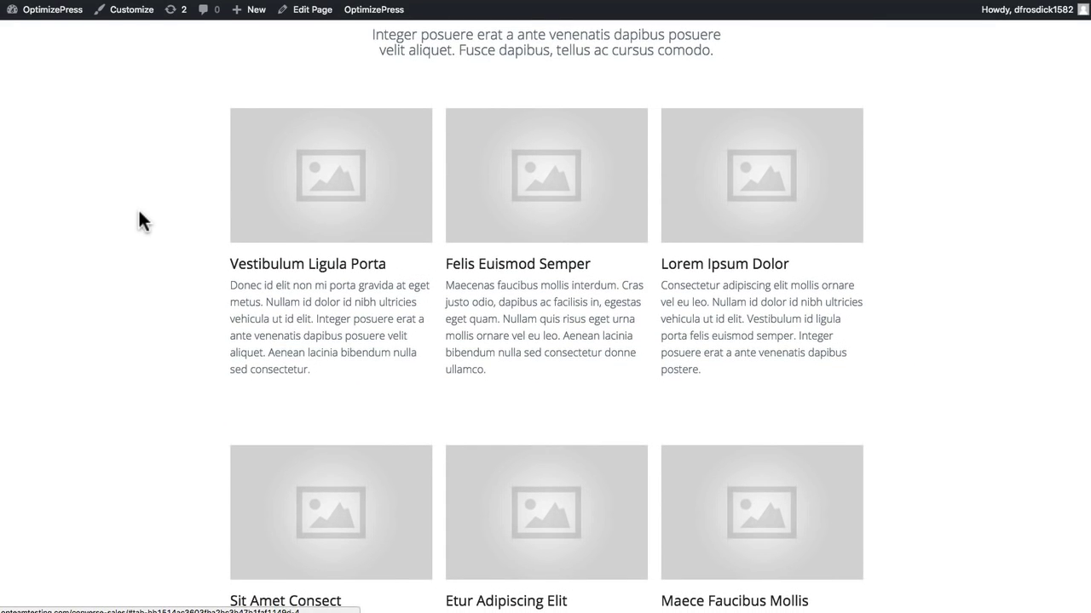
scroll(198, 266, "down", 5)
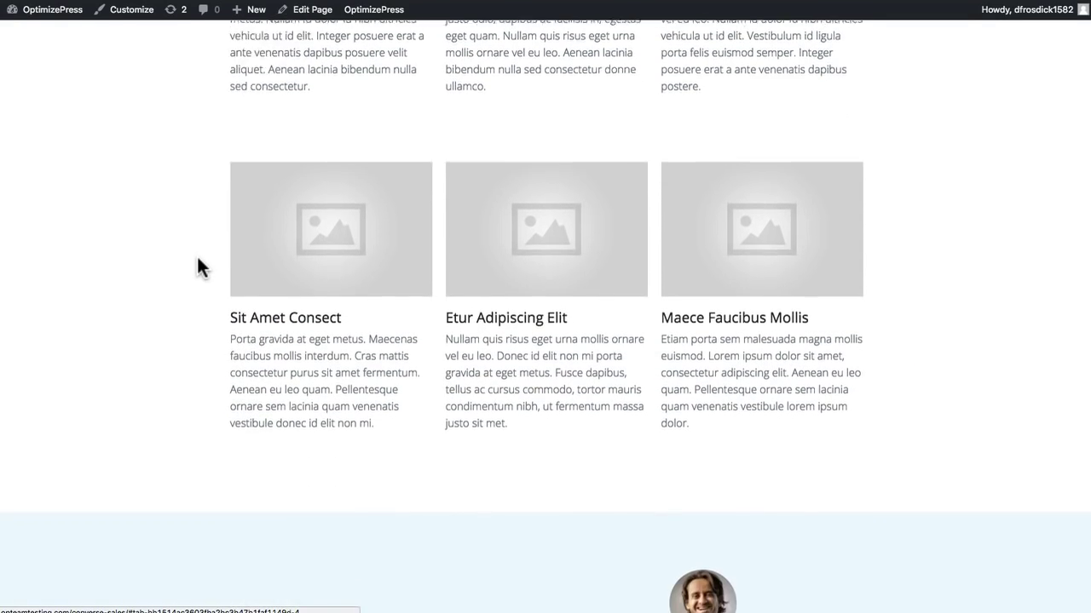
scroll(198, 266, "down", 5)
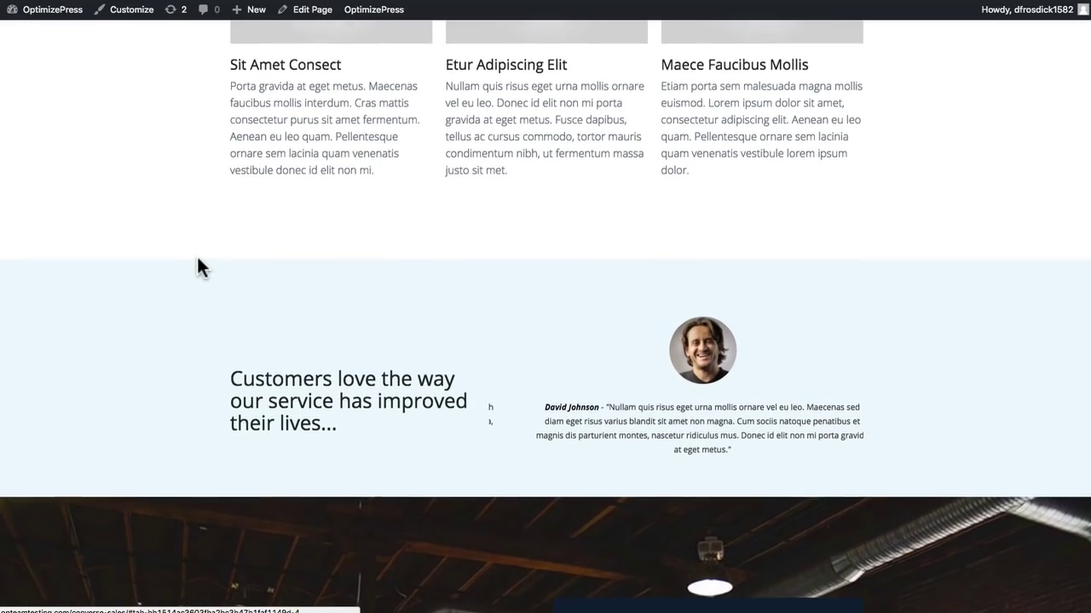
scroll(197, 267, "down", 1)
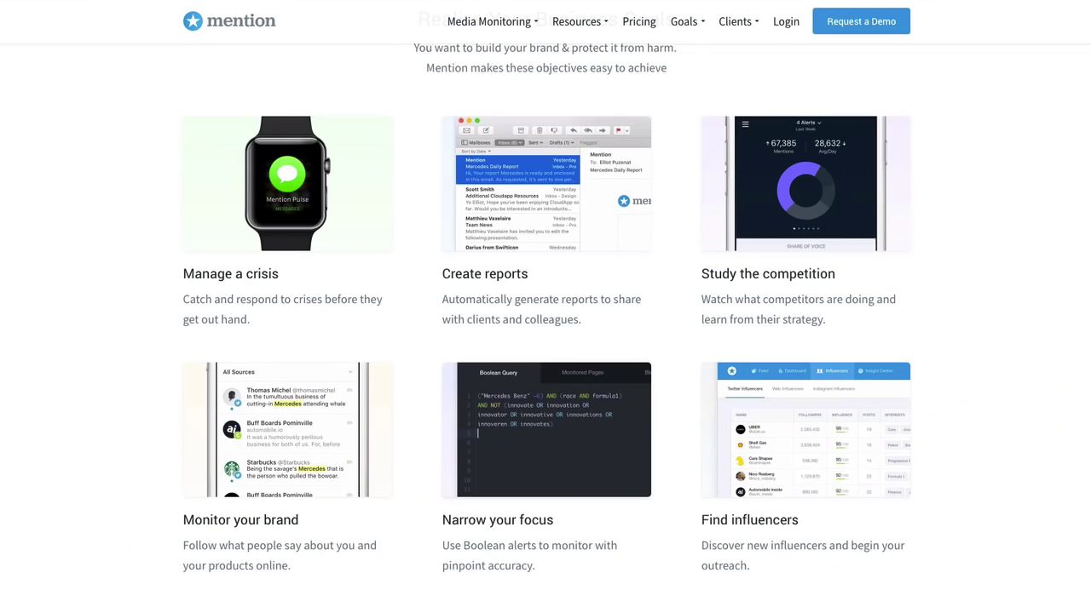
Show the template's next customer testimonial, and compare that section with Mention's Leading brands section of client logos.
scroll(162, 319, "down", 10)
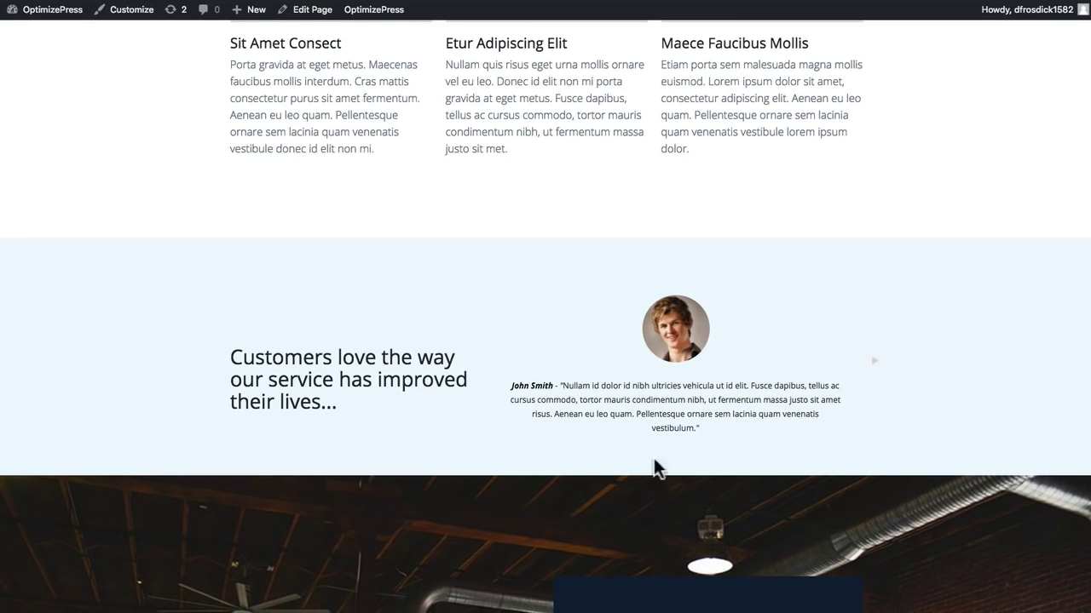
left_click(874, 361)
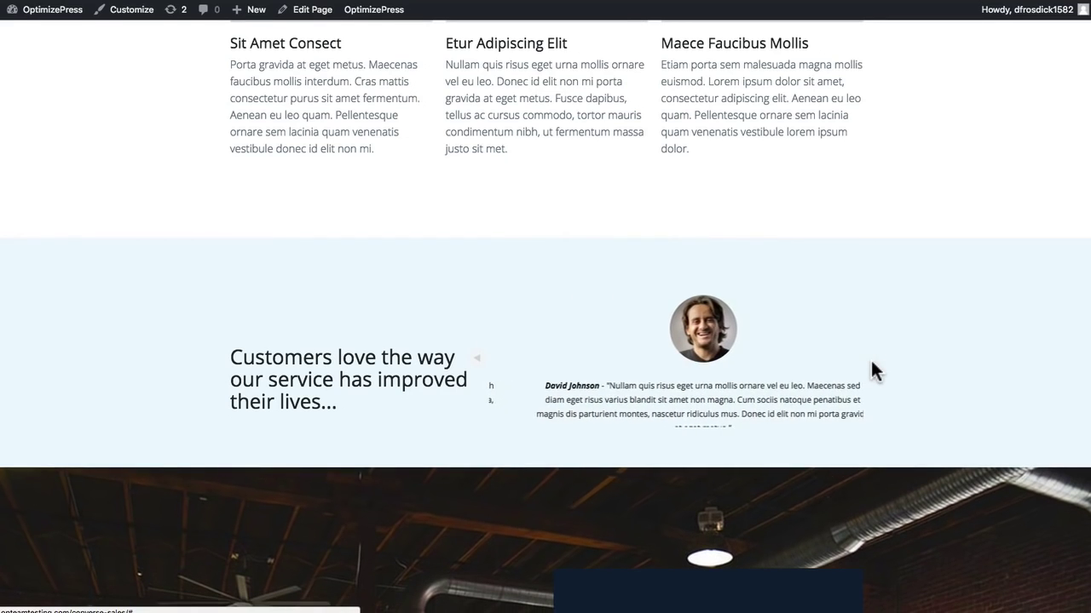
scroll(285, 333, "down", 2)
scroll(286, 332, "down", 5)
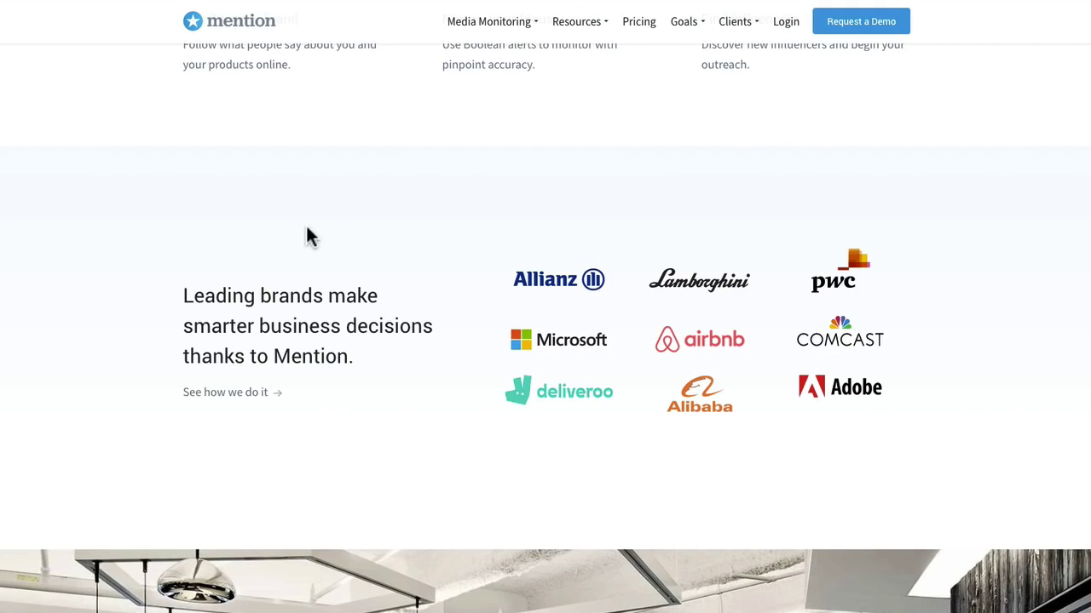
scroll(307, 230, "down", 6)
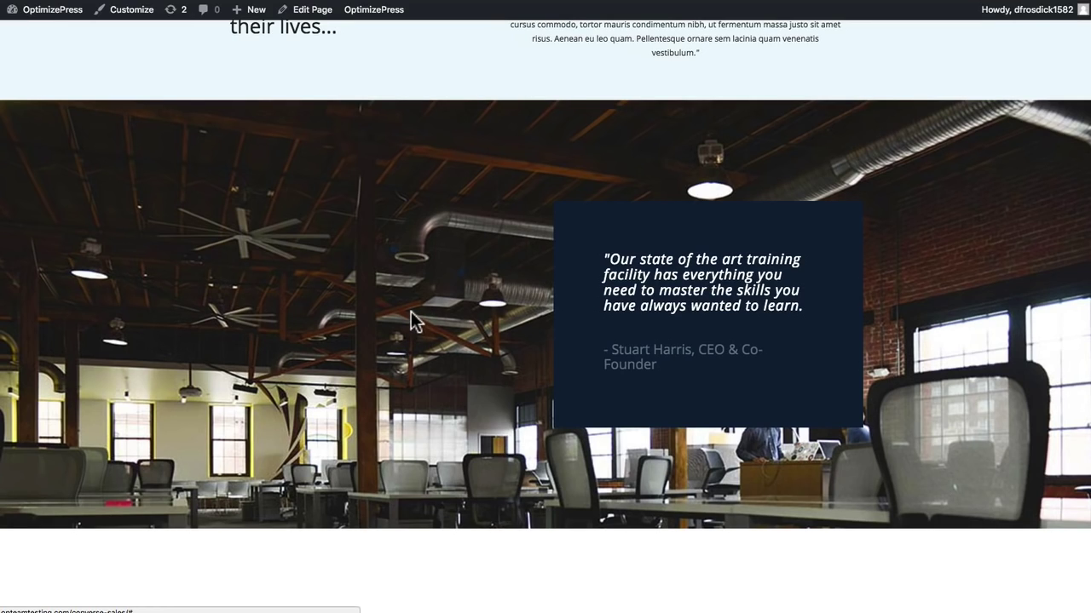
Skim the whole template page from the hero to the Choose Your Plan pricing table, and return to the hero section.
scroll(411, 311, "up", 15)
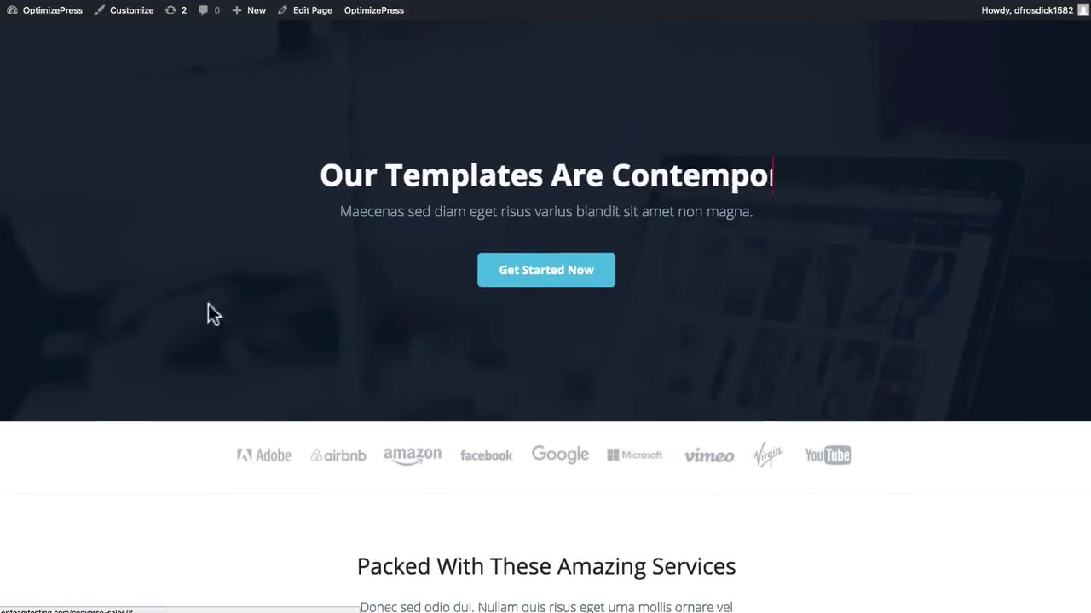
scroll(429, 375, "down", 10)
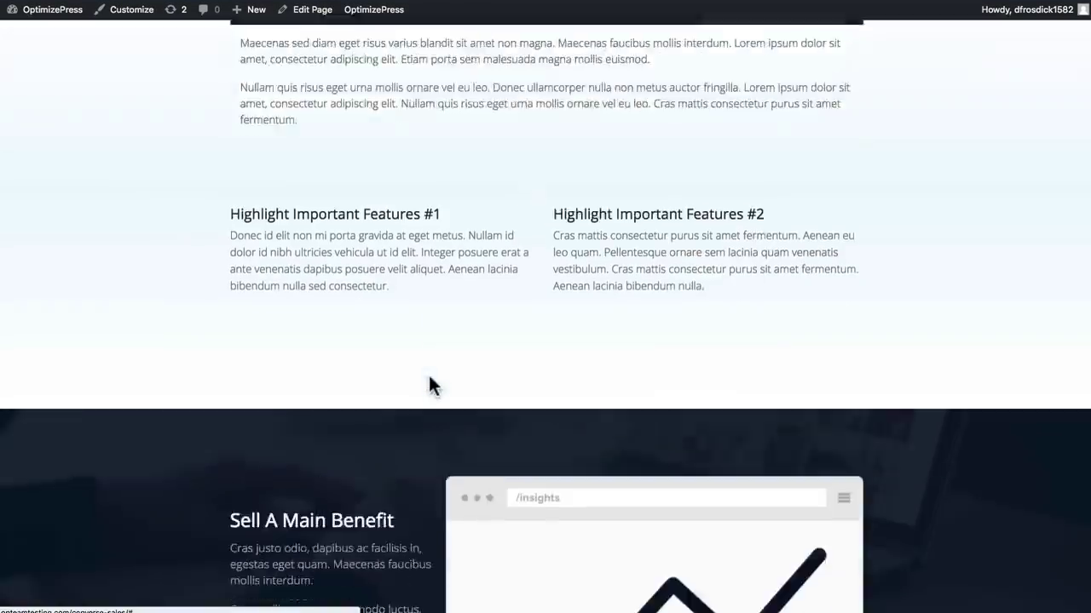
scroll(428, 385, "down", 15)
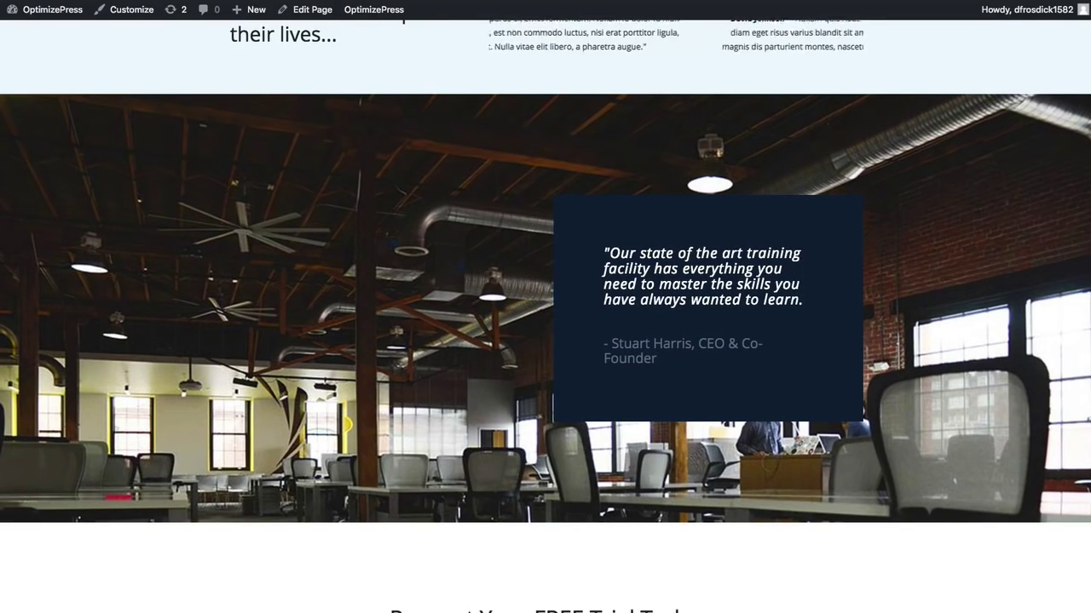
scroll(449, 218, "down", 10)
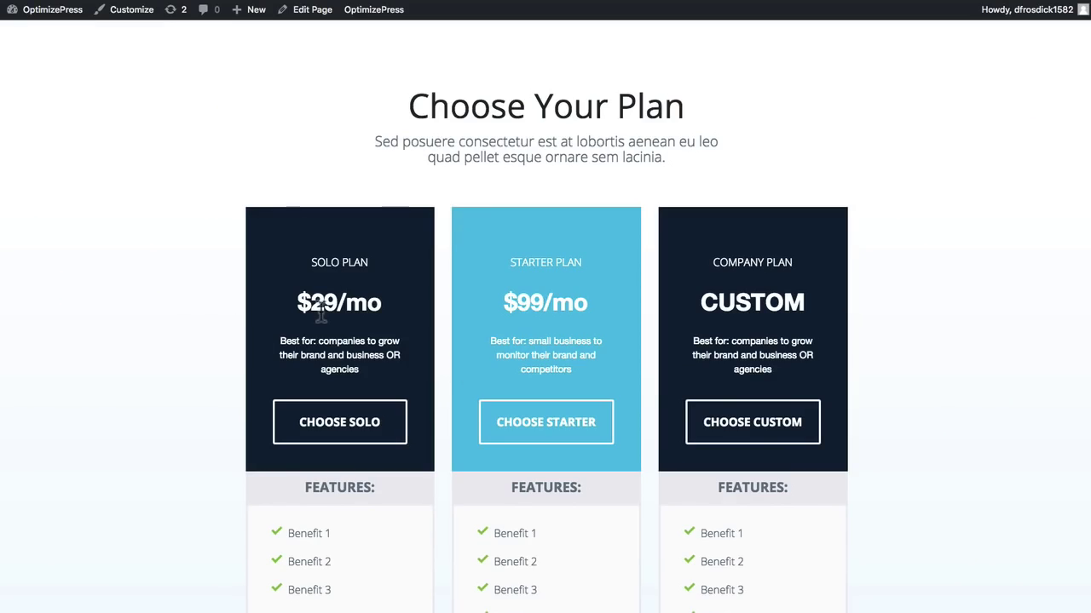
scroll(279, 101, "up", 15)
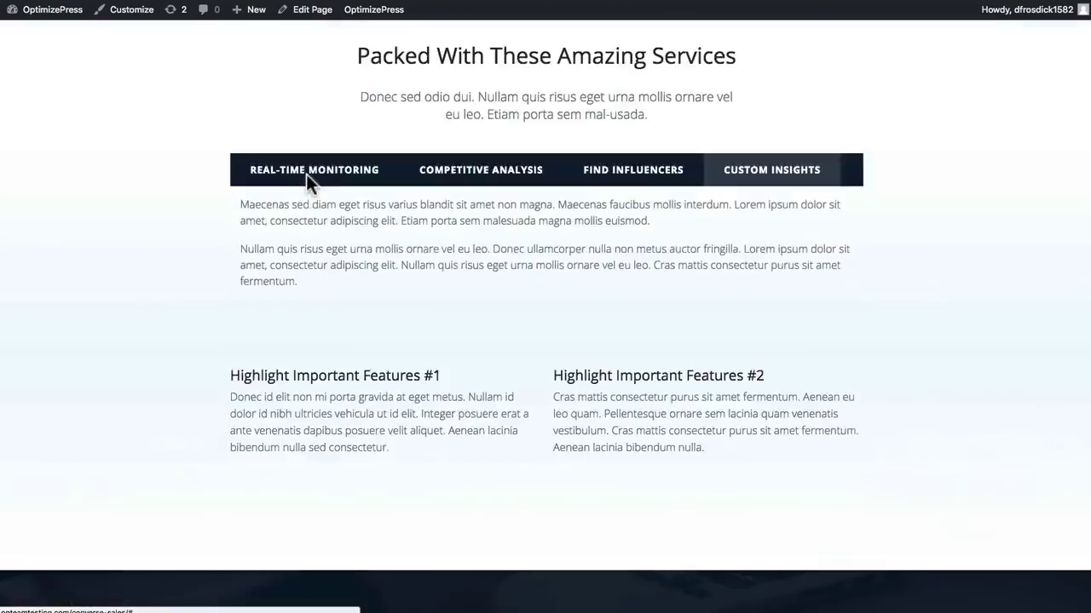
scroll(305, 174, "up", 6)
Open the template page in the OptimizePress Live Editor and reveal the hero section's row controls.
mouse_move(375, 11)
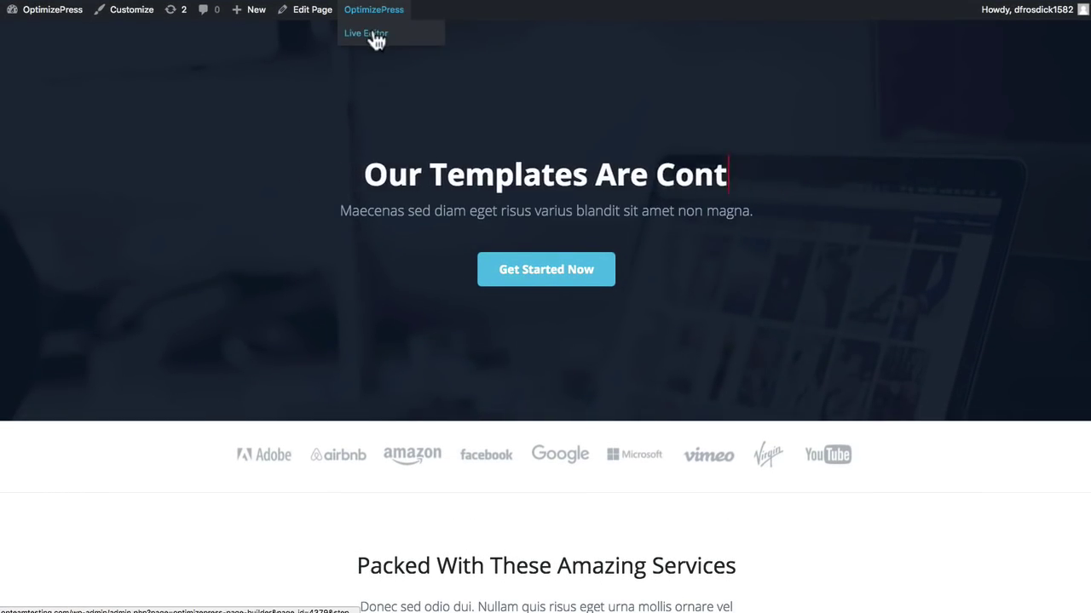
left_click(372, 32)
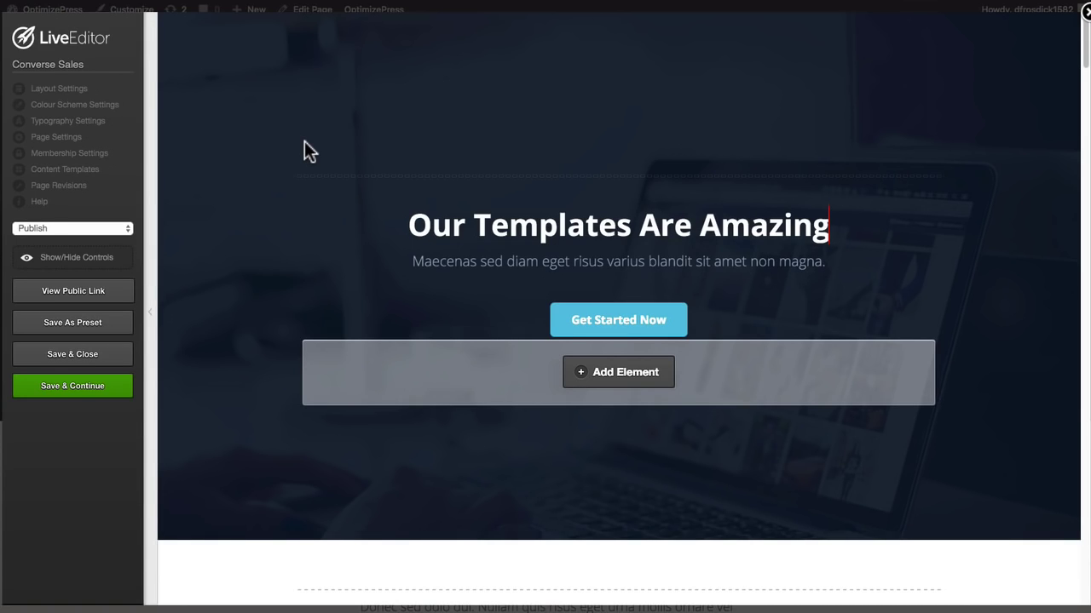
mouse_move(617, 145)
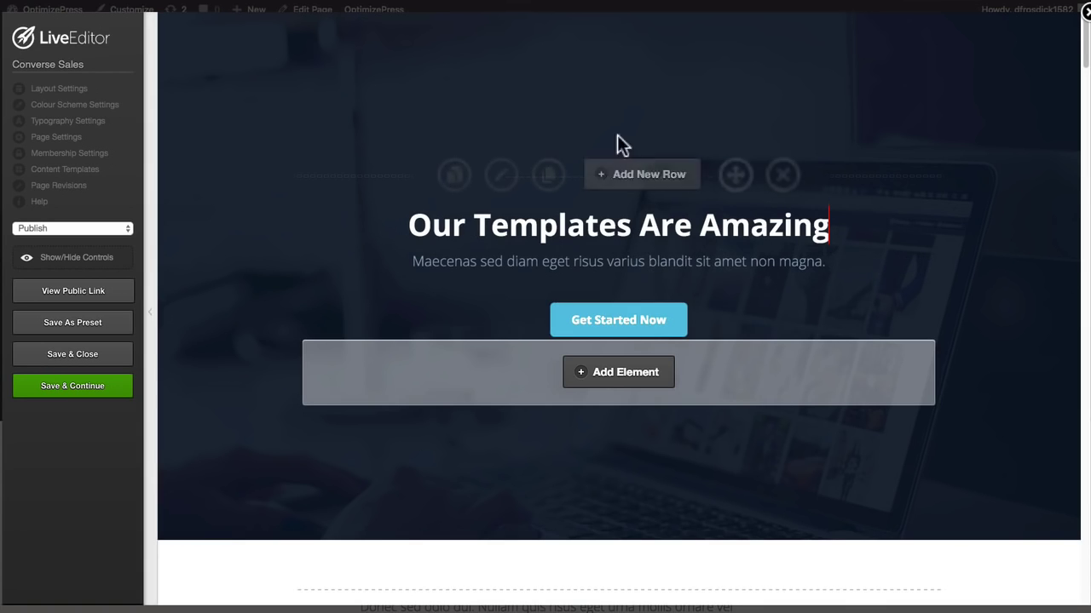
Examine the background image and colour under Overall Page Colour Options in the Colour Scheme Settings, and close them without changes.
left_click(85, 111)
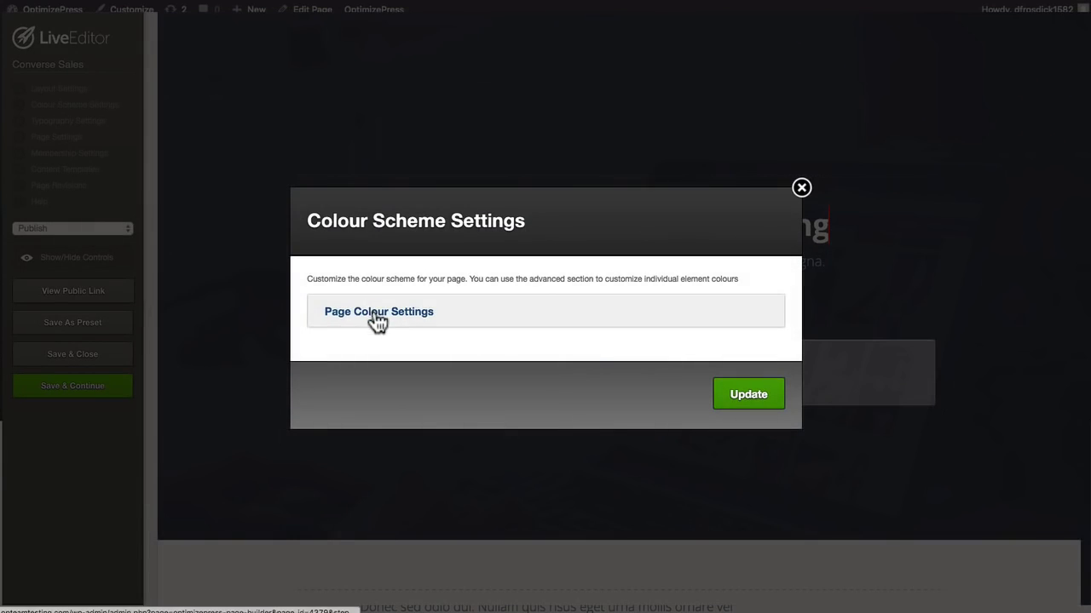
left_click(373, 312)
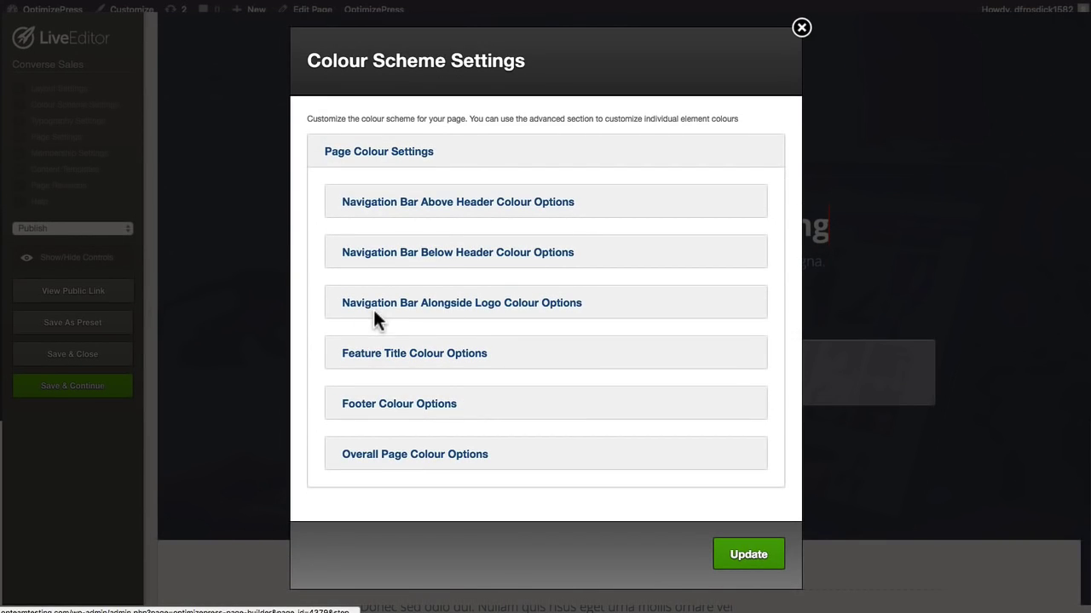
left_click(371, 459)
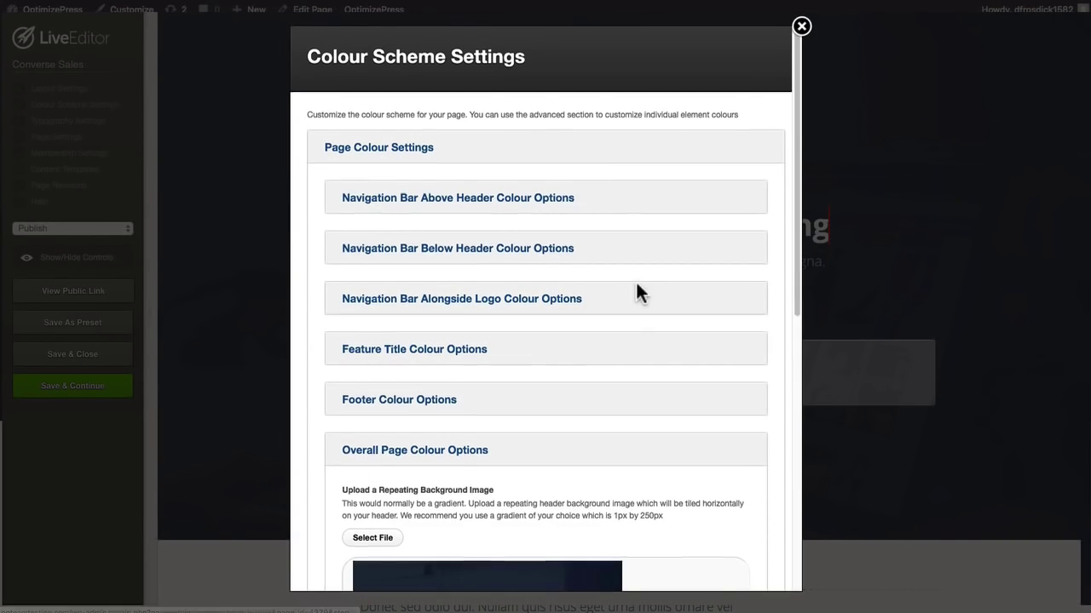
scroll(636, 292, "down", 5)
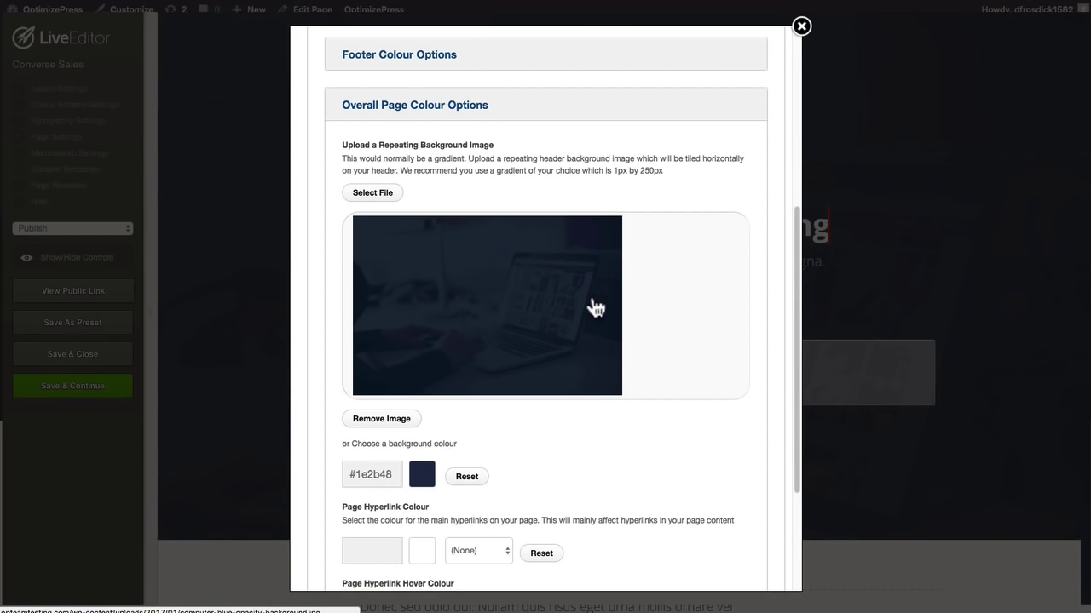
scroll(686, 288, "down", 5)
scroll(686, 288, "up", 10)
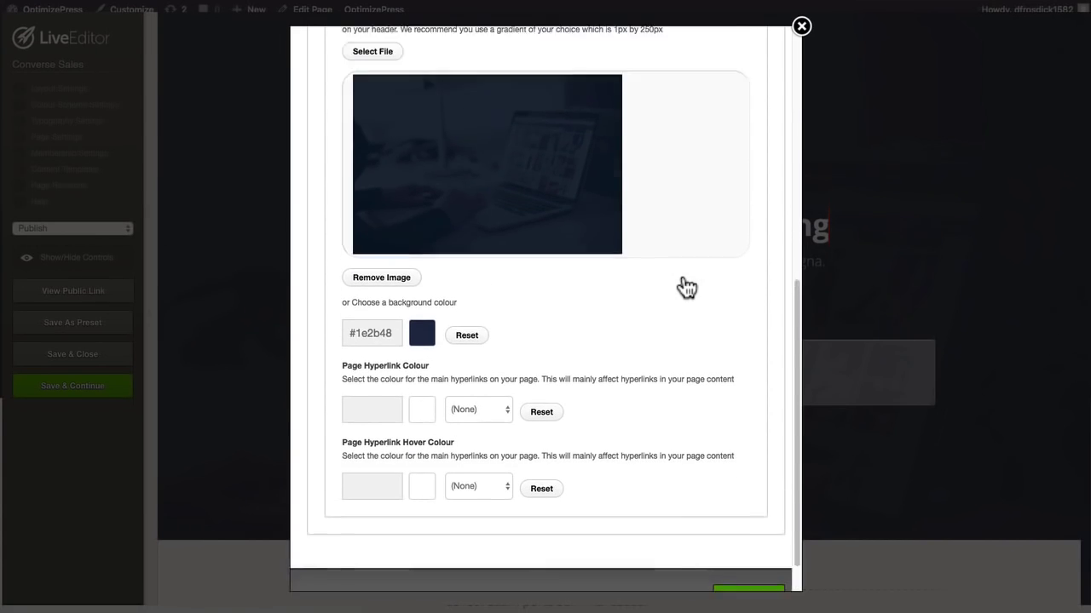
left_click(803, 28)
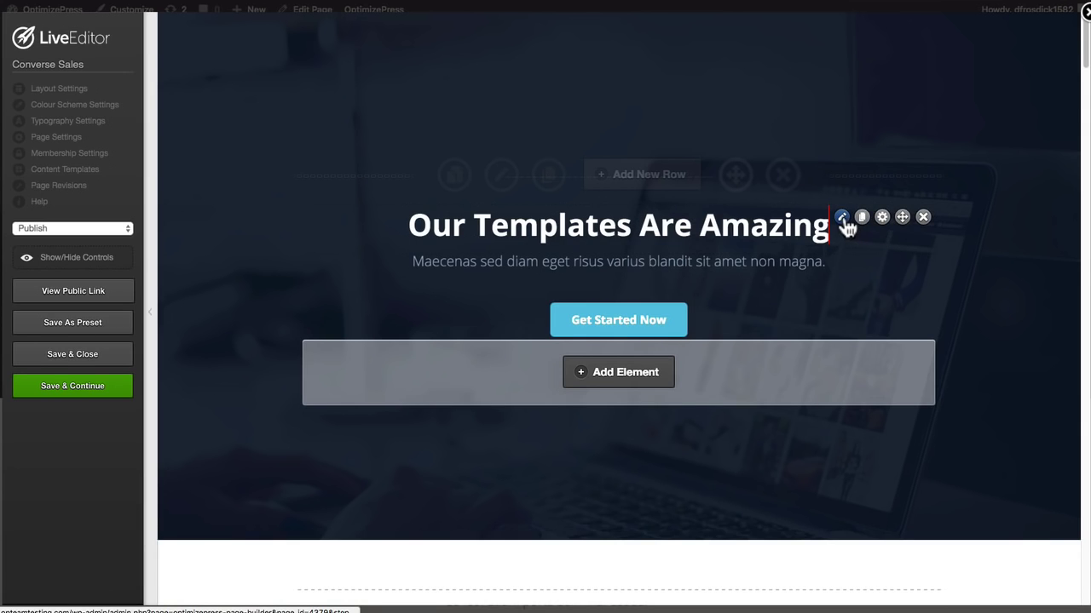
Open the hero's Advanced Headline element and examine its Effect, Static text and Animated Text entries.
left_click(843, 218)
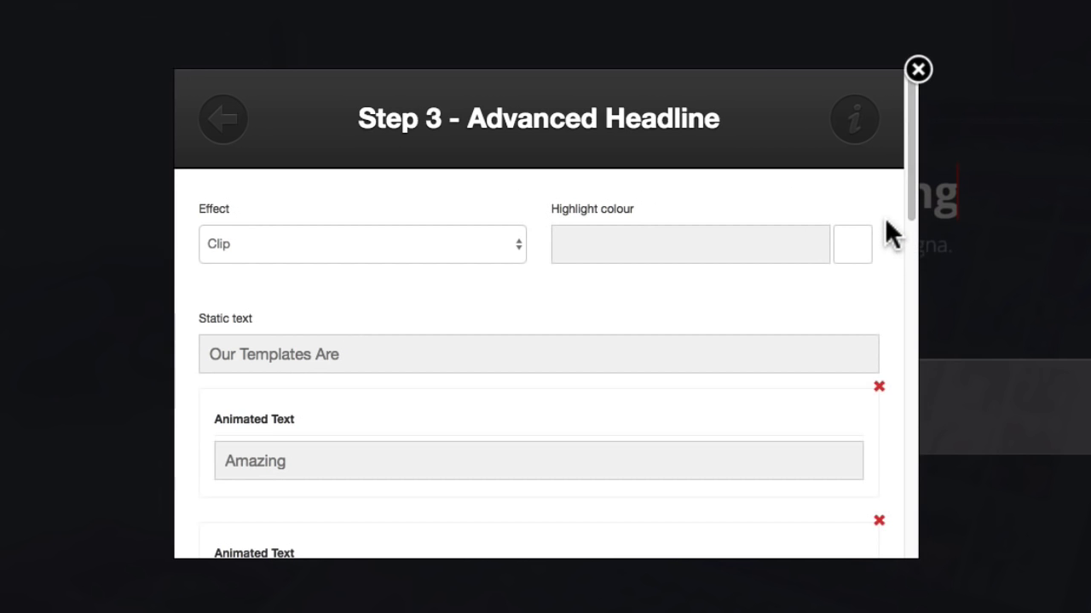
scroll(889, 231, "down", 1)
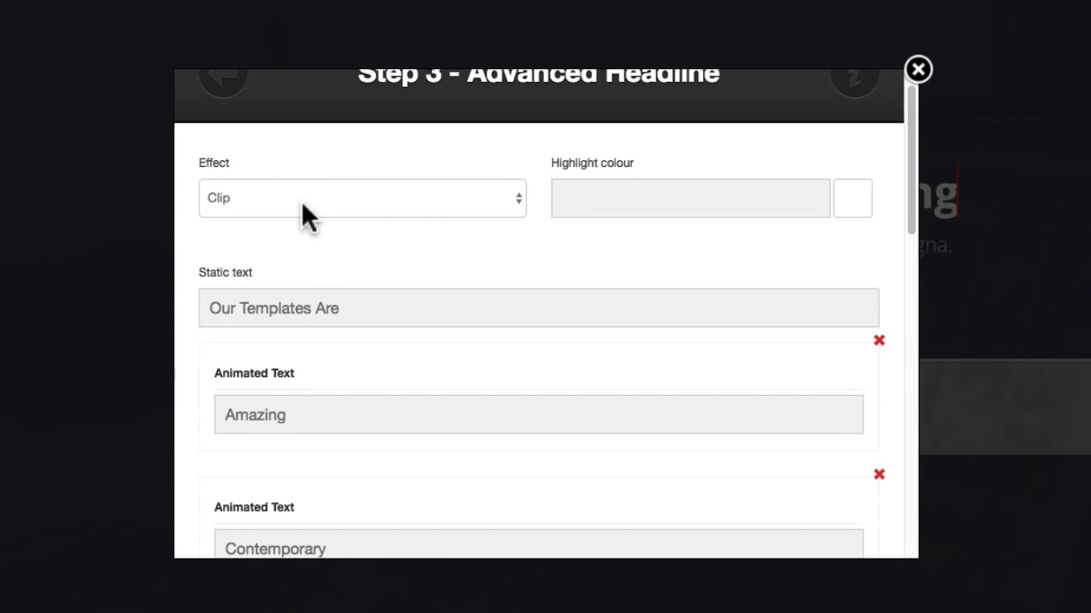
scroll(186, 274, "down", 1)
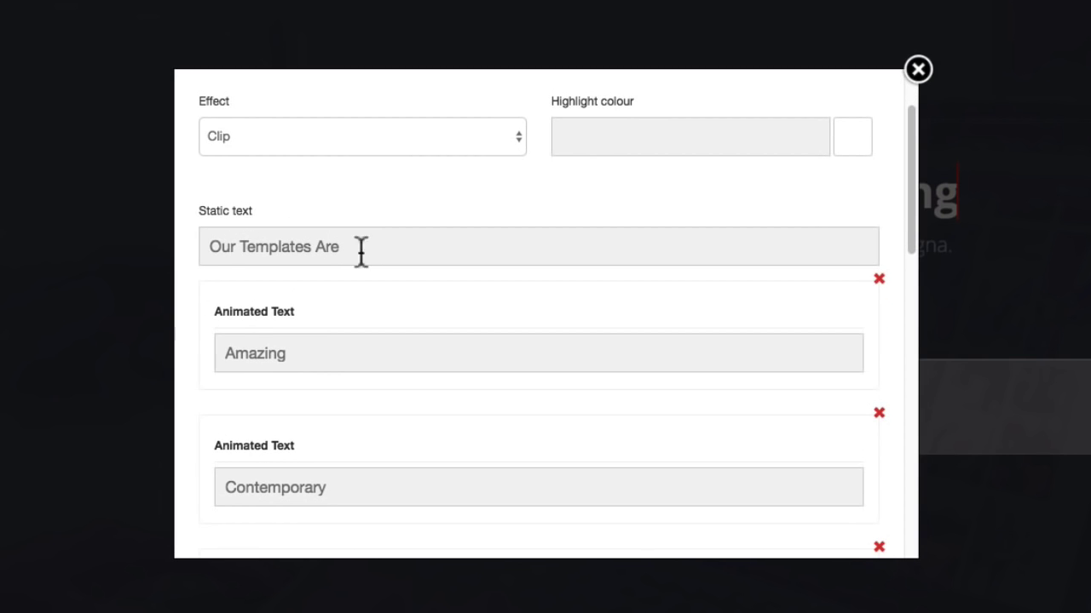
scroll(196, 308, "down", 3)
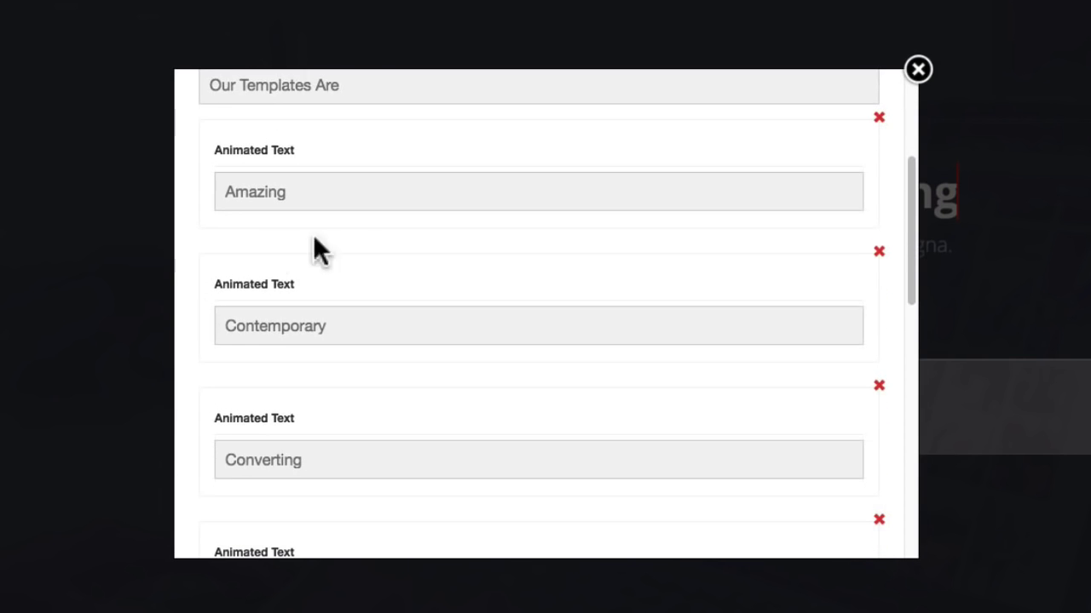
scroll(360, 375, "down", 5)
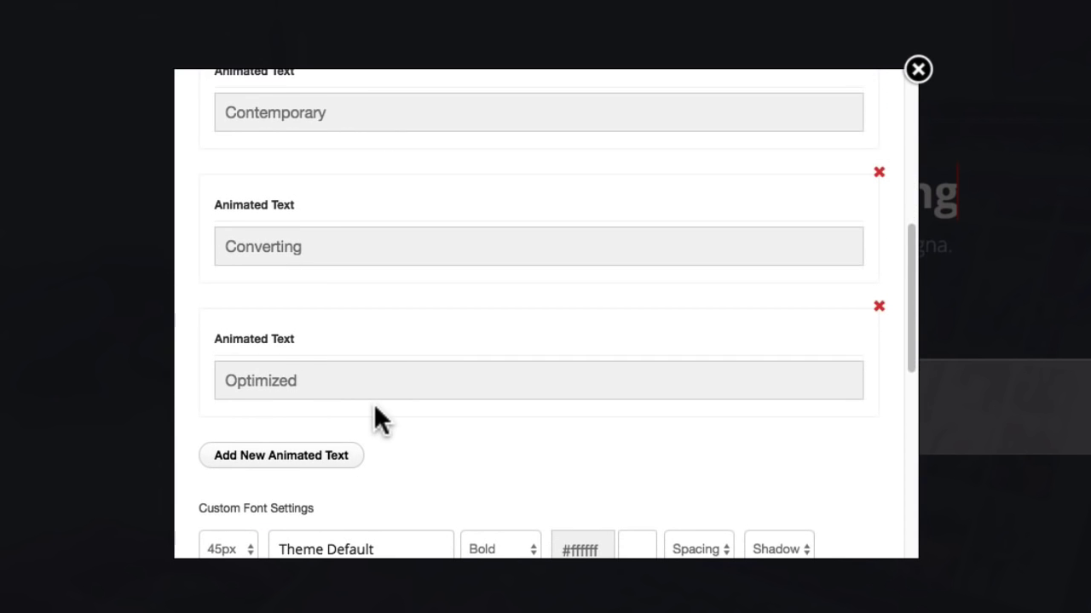
scroll(374, 409, "down", 1)
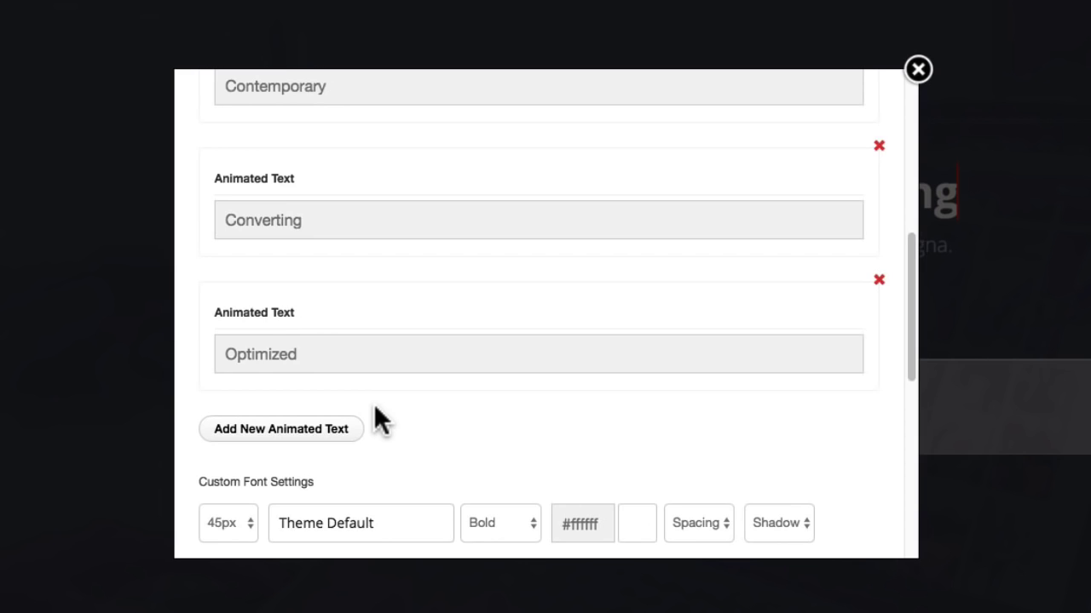
scroll(375, 407, "up", 2)
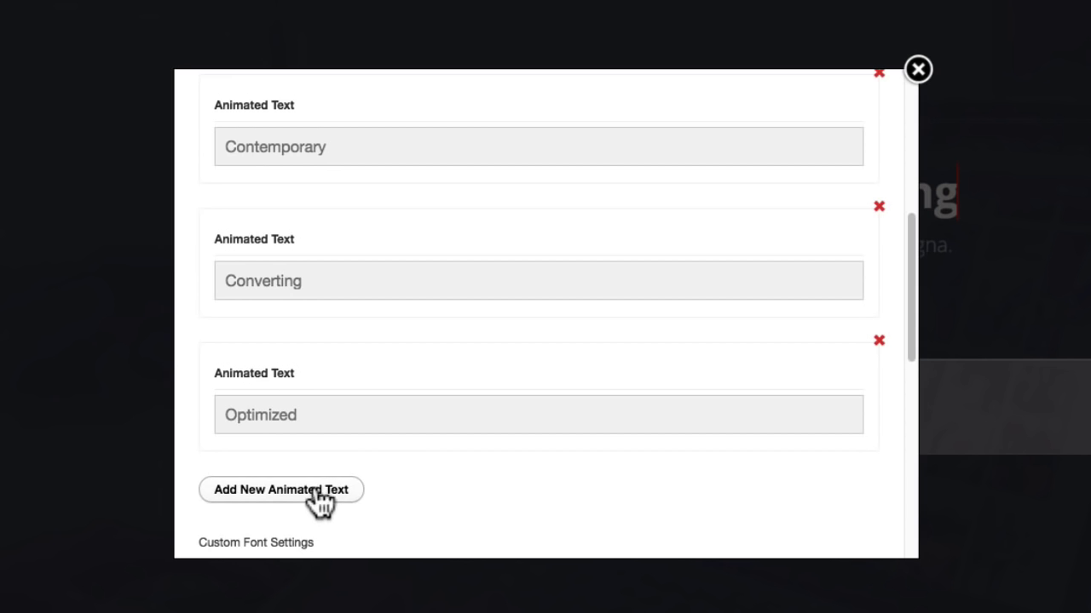
scroll(328, 452, "down", 1)
scroll(355, 390, "up", 3)
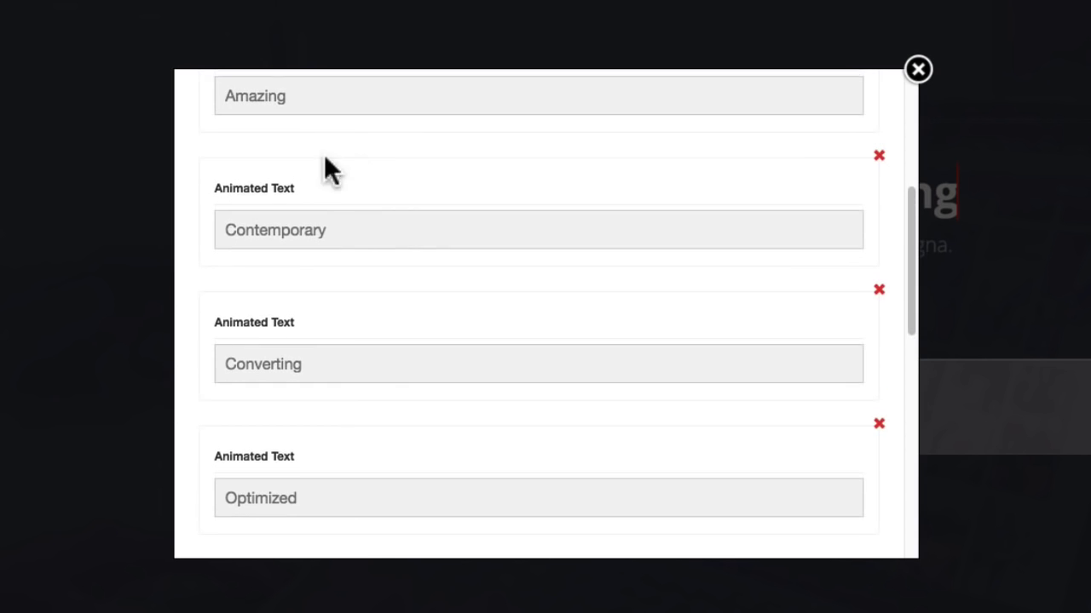
scroll(399, 231, "up", 4)
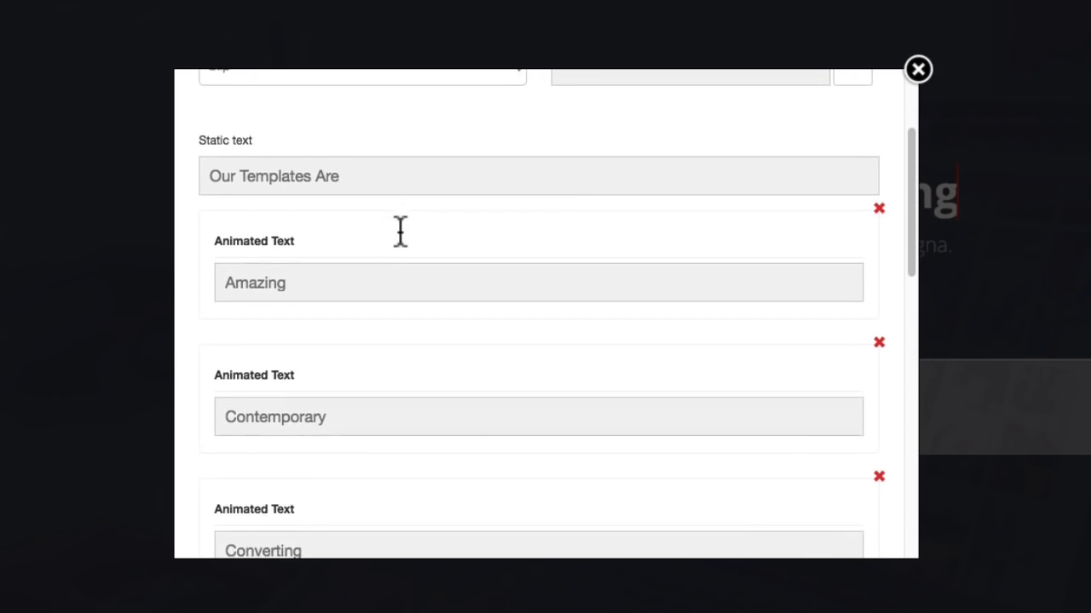
scroll(400, 231, "up", 2)
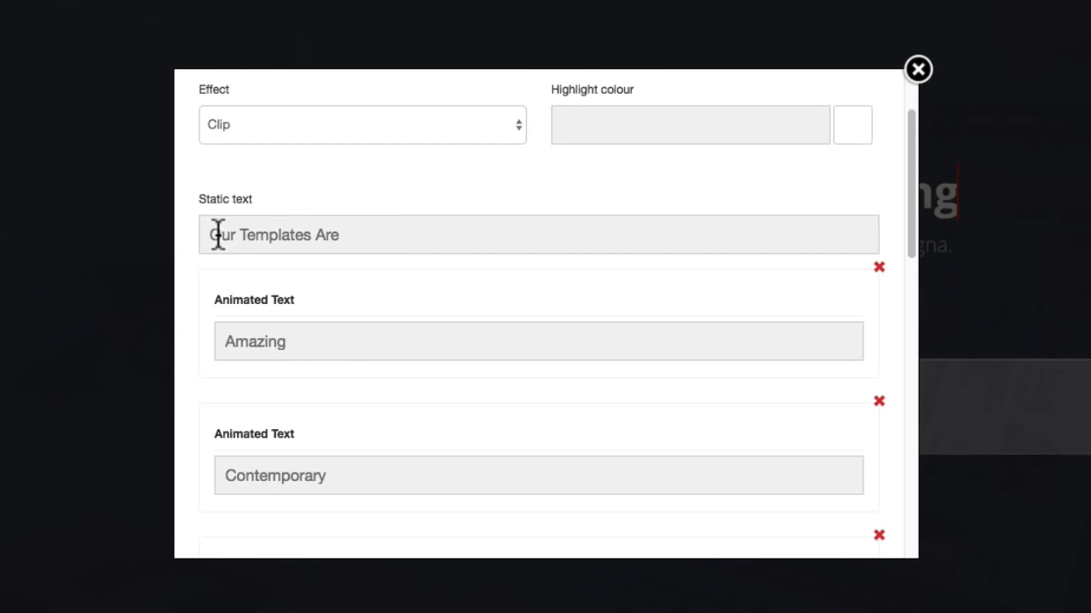
Review the headline's remaining options, including Custom Font Settings, Alignment and Line Height, and close the element without changes.
scroll(218, 234, "down", 3)
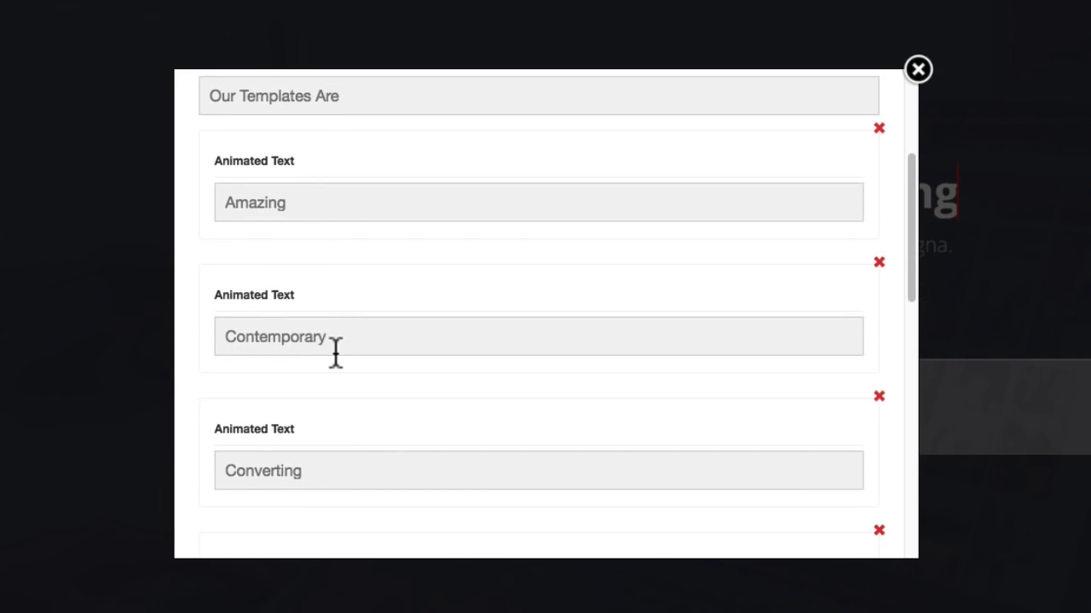
scroll(336, 352, "down", 4)
scroll(333, 358, "down", 2)
scroll(333, 358, "up", 8)
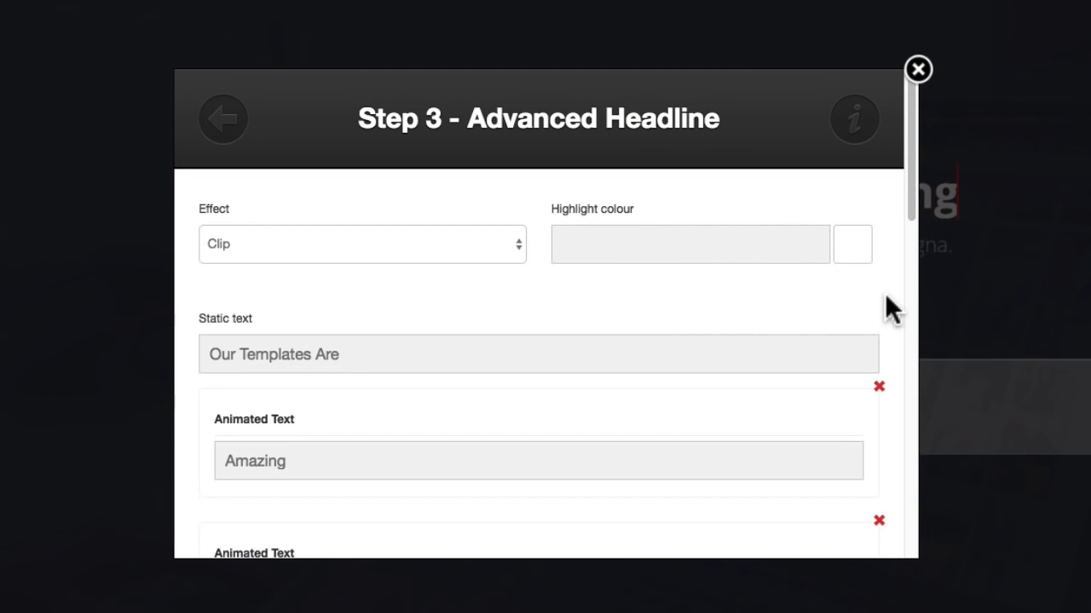
scroll(885, 304, "down", 8)
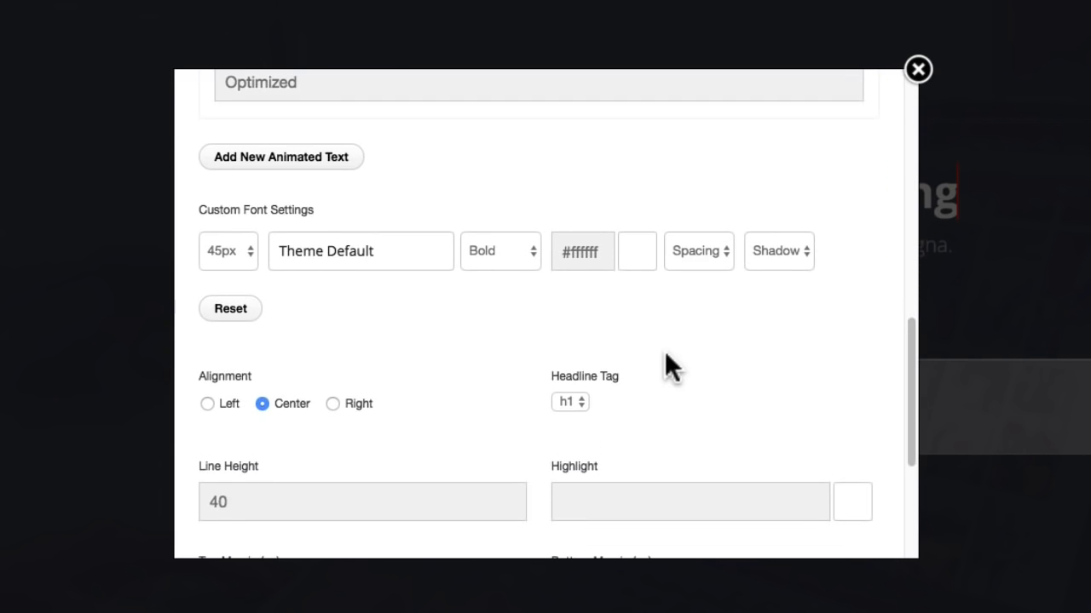
scroll(665, 358, "up", 8)
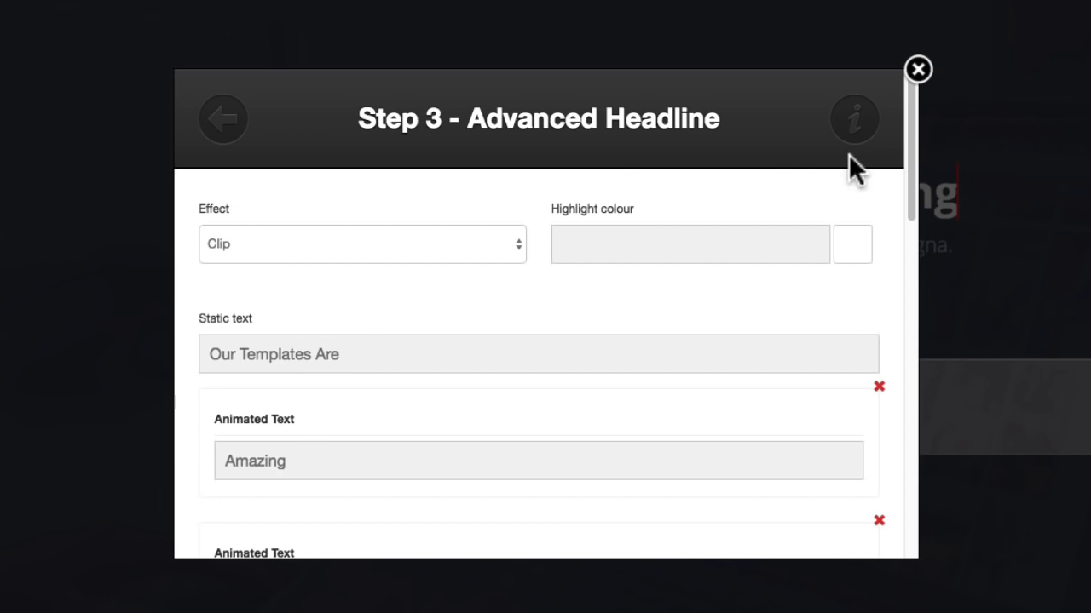
left_click(918, 70)
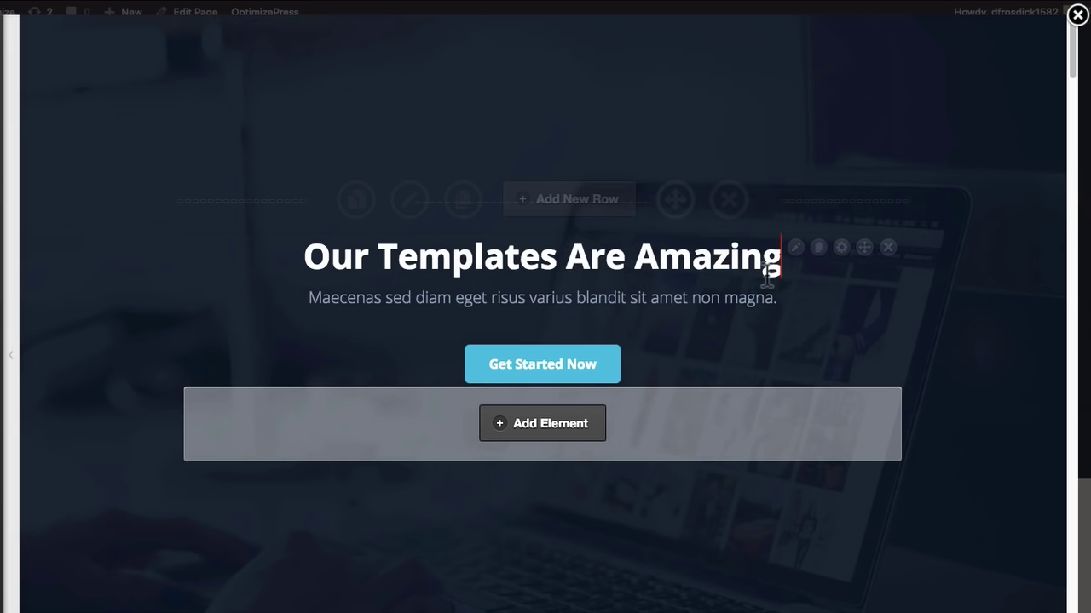
Open the hero's Get Started Now button for editing and expand its Text and Styling options.
mouse_move(784, 370)
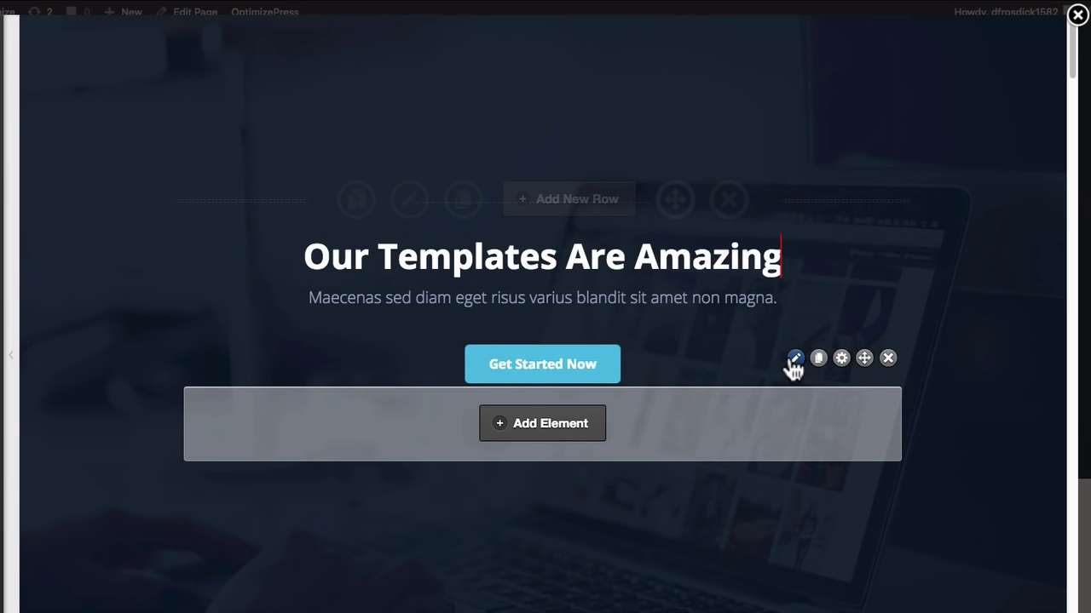
left_click(794, 359)
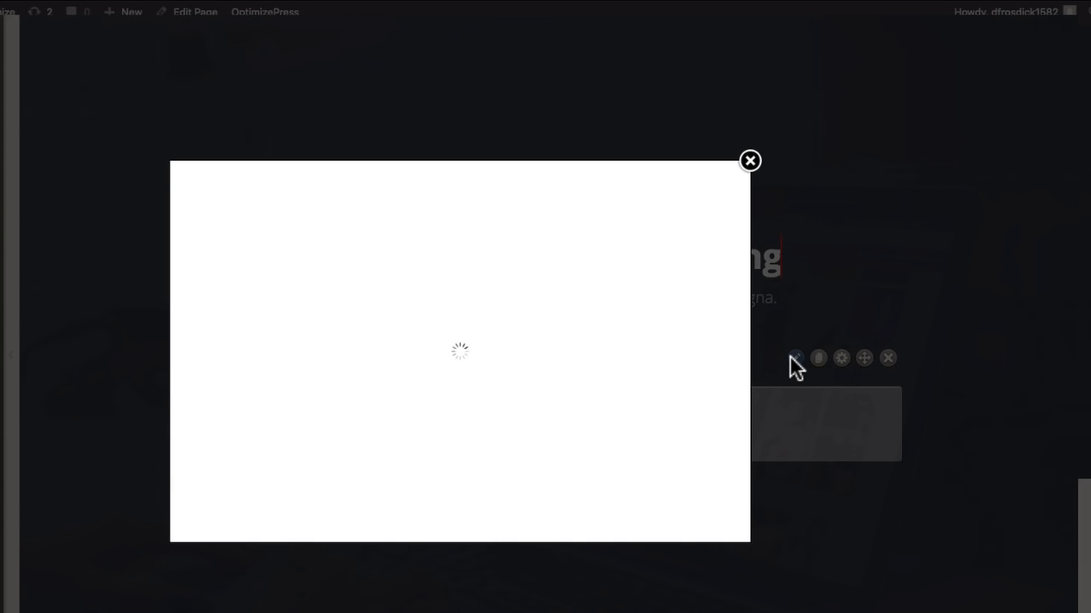
scroll(686, 264, "down", 3)
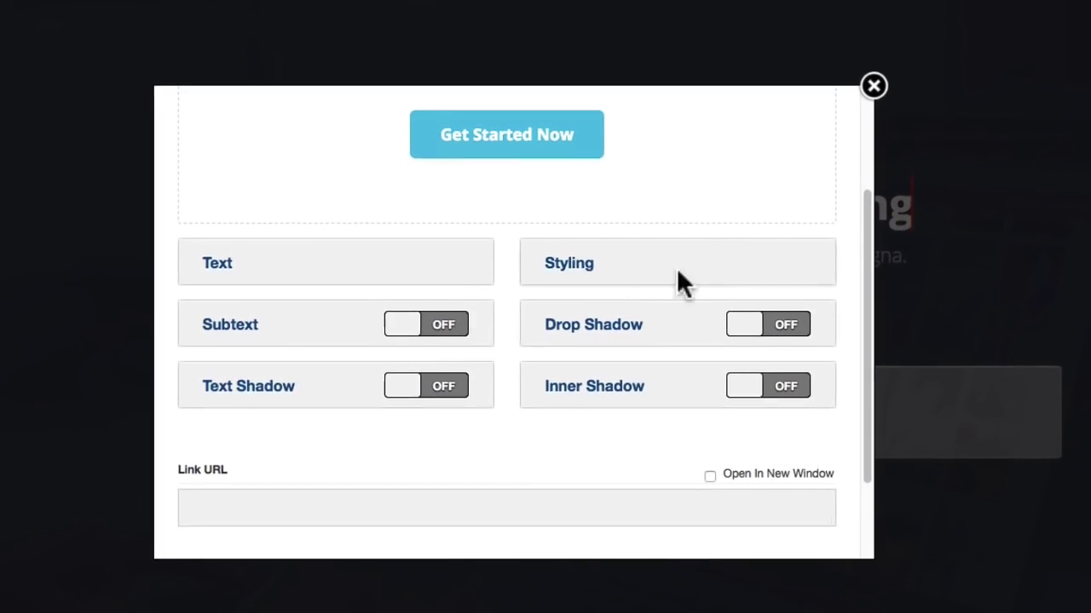
left_click(561, 263)
left_click(209, 264)
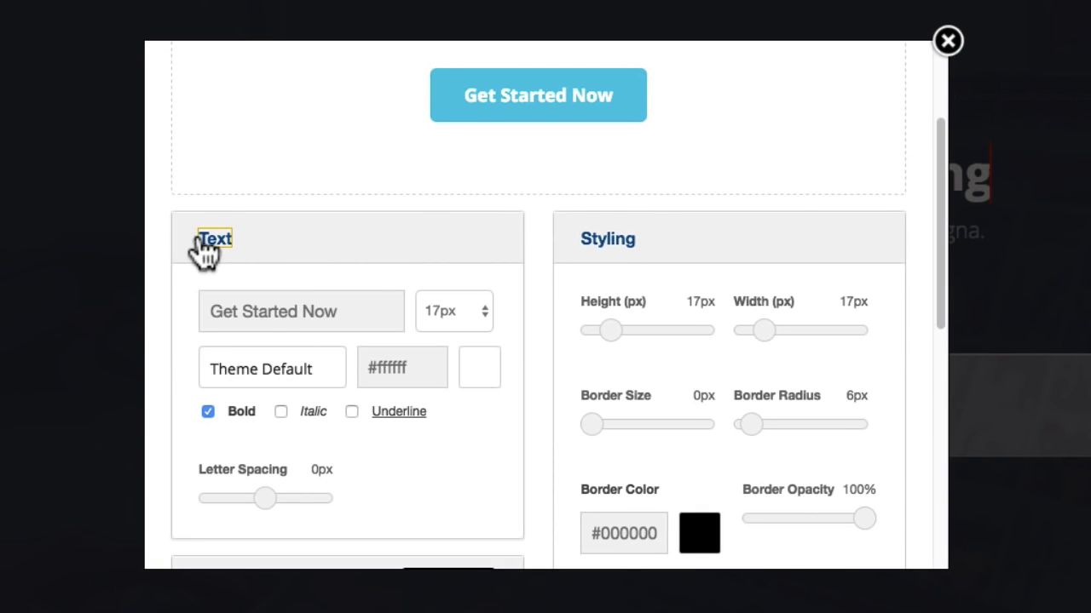
scroll(536, 223, "down", 1)
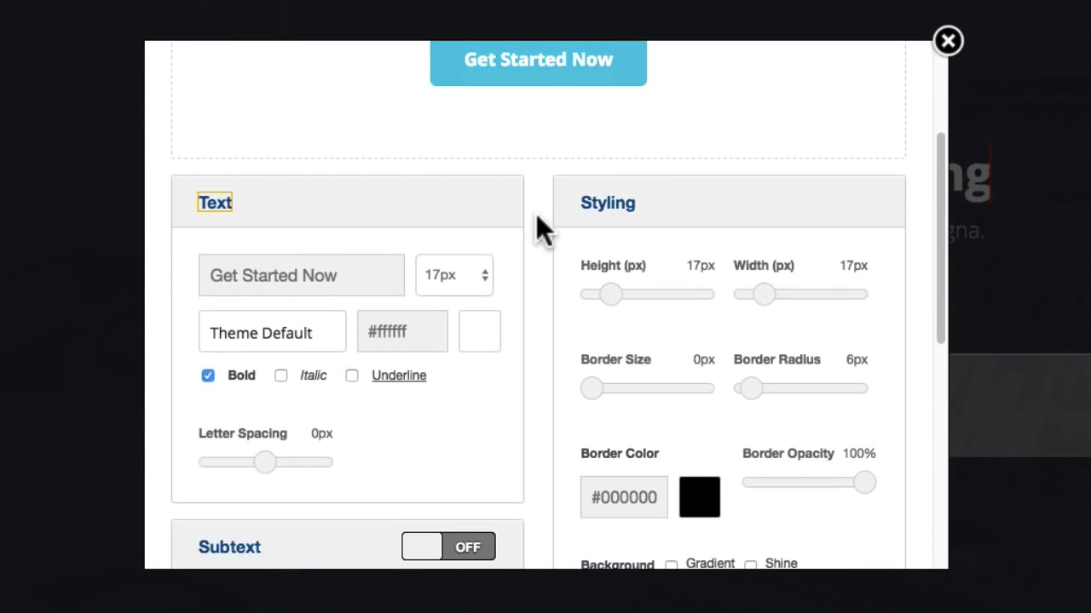
scroll(536, 214, "up", 1)
scroll(536, 215, "down", 1)
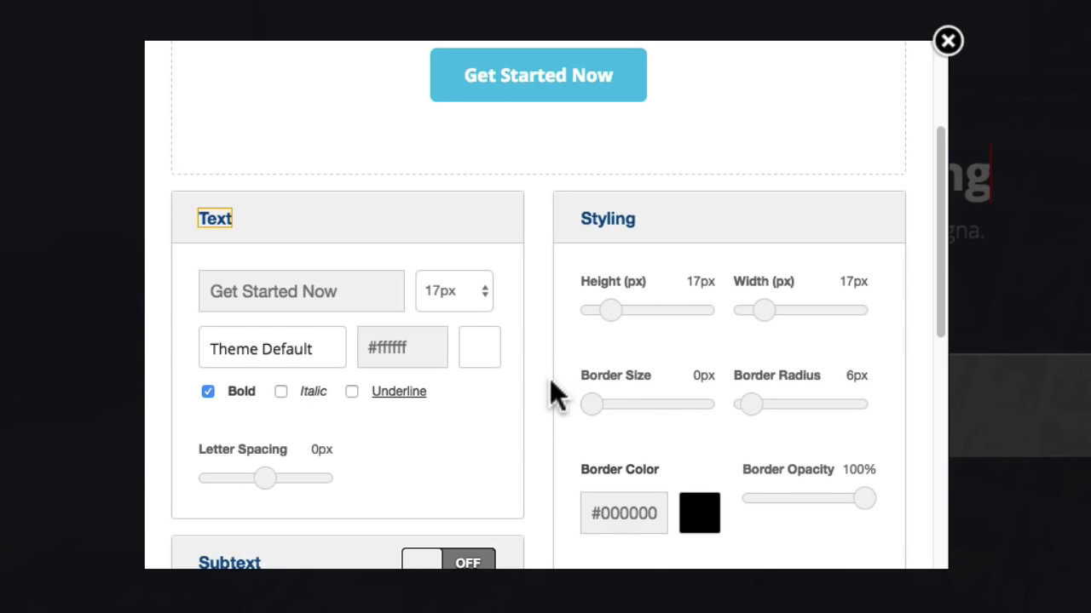
Examine the button's border, background and shadow options, and close the button settings without changes.
scroll(551, 382, "down", 5)
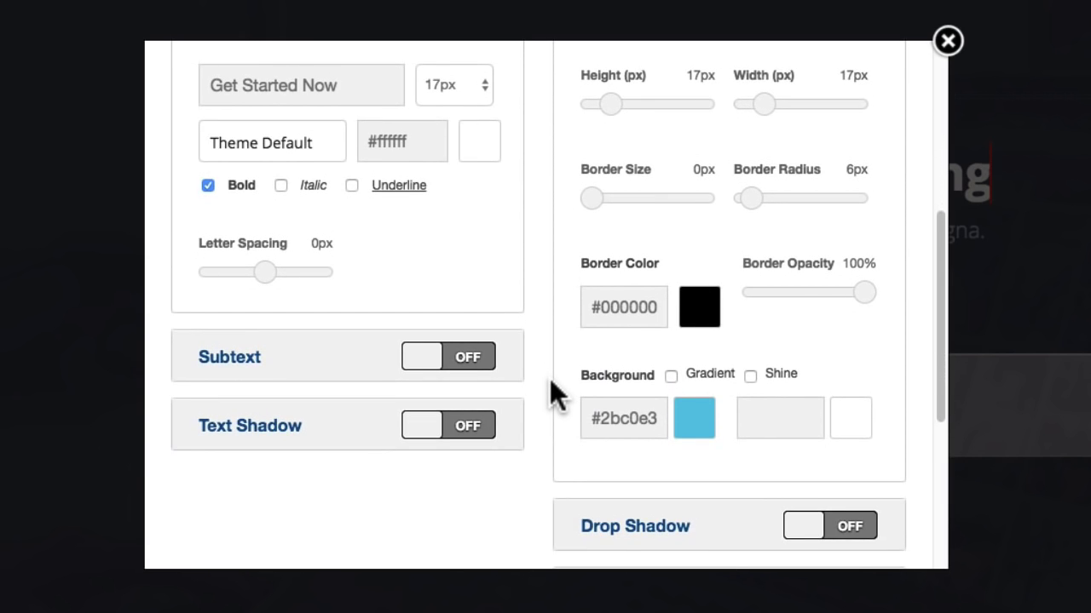
scroll(550, 394, "down", 1)
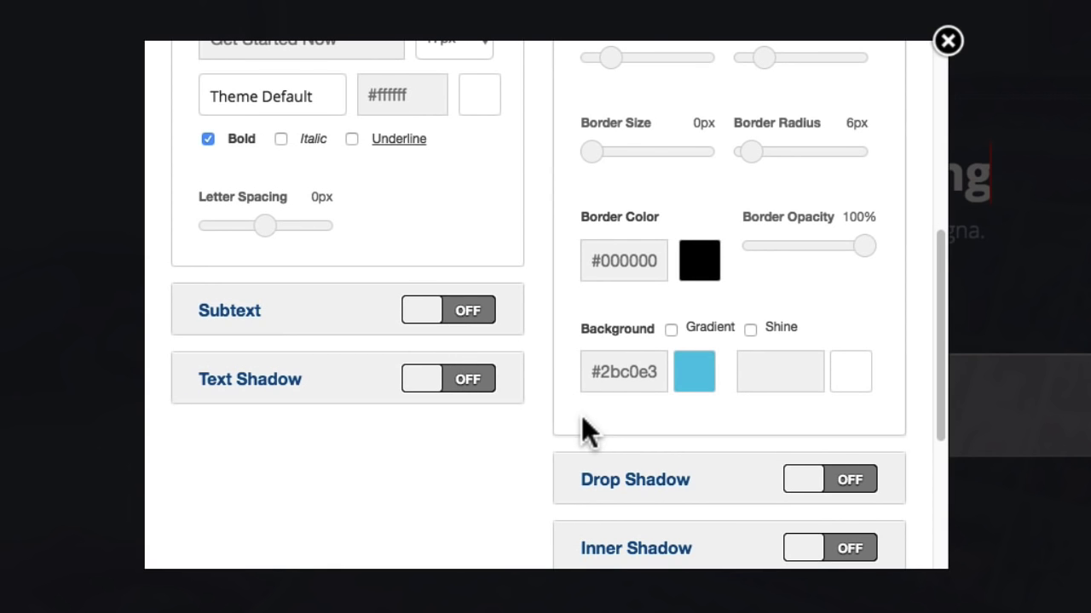
scroll(555, 419, "down", 1)
scroll(554, 419, "up", 6)
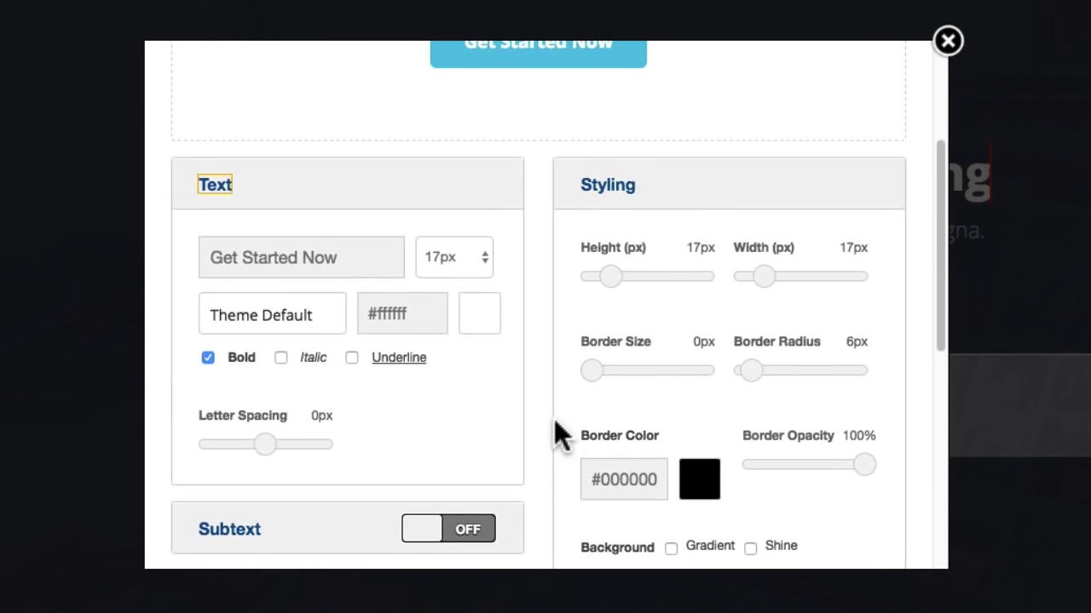
scroll(554, 419, "up", 5)
left_click(948, 38)
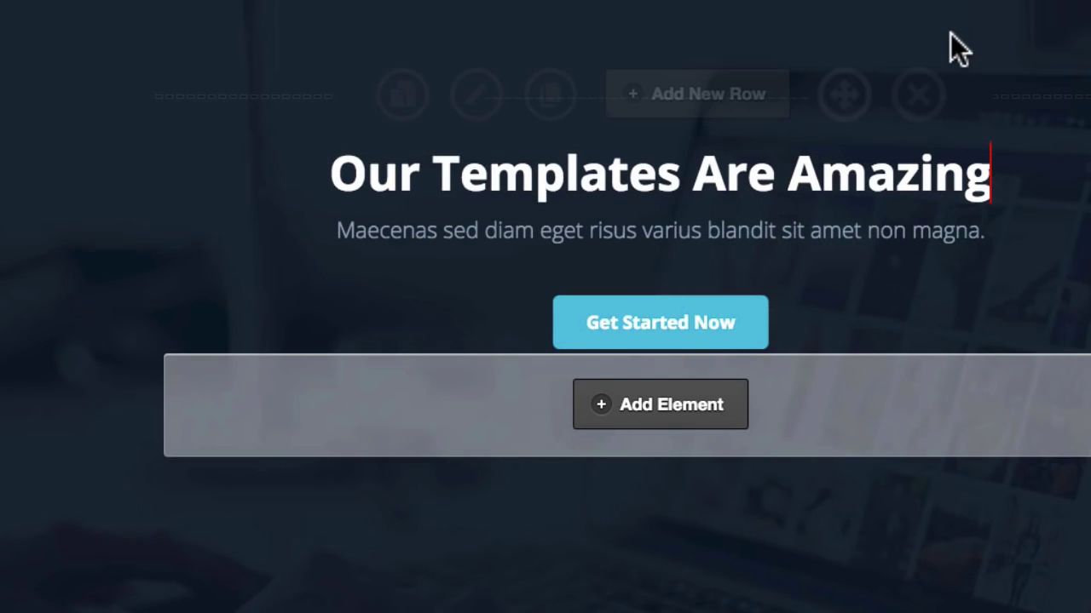
Open the hero row's settings and examine its padding, background image, Delay Row and Background Video options, including the available video types.
left_click(475, 101)
scroll(770, 207, "down", 8)
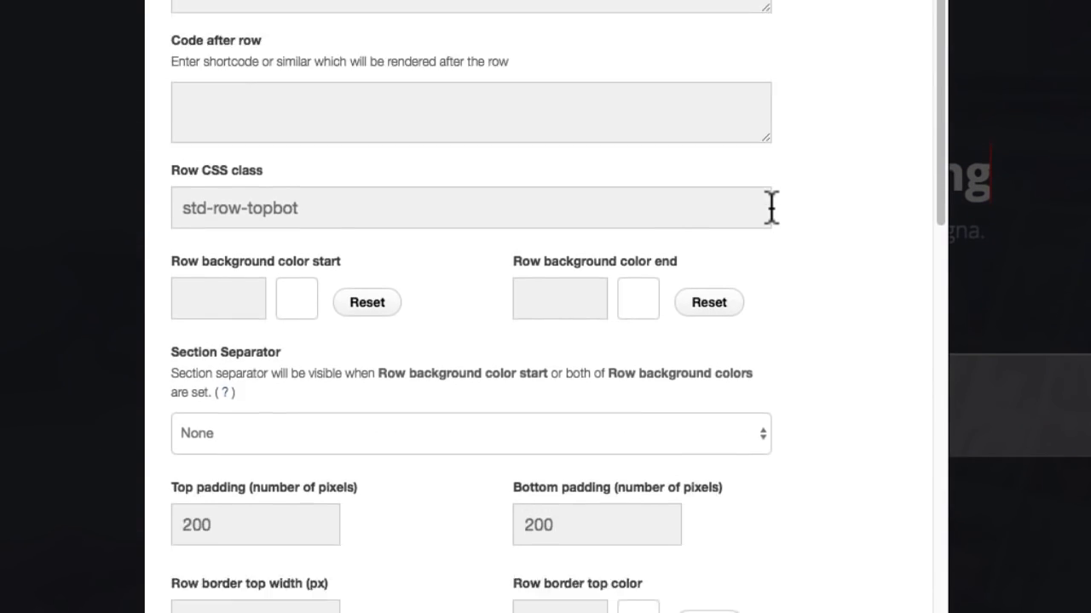
scroll(827, 165, "down", 2)
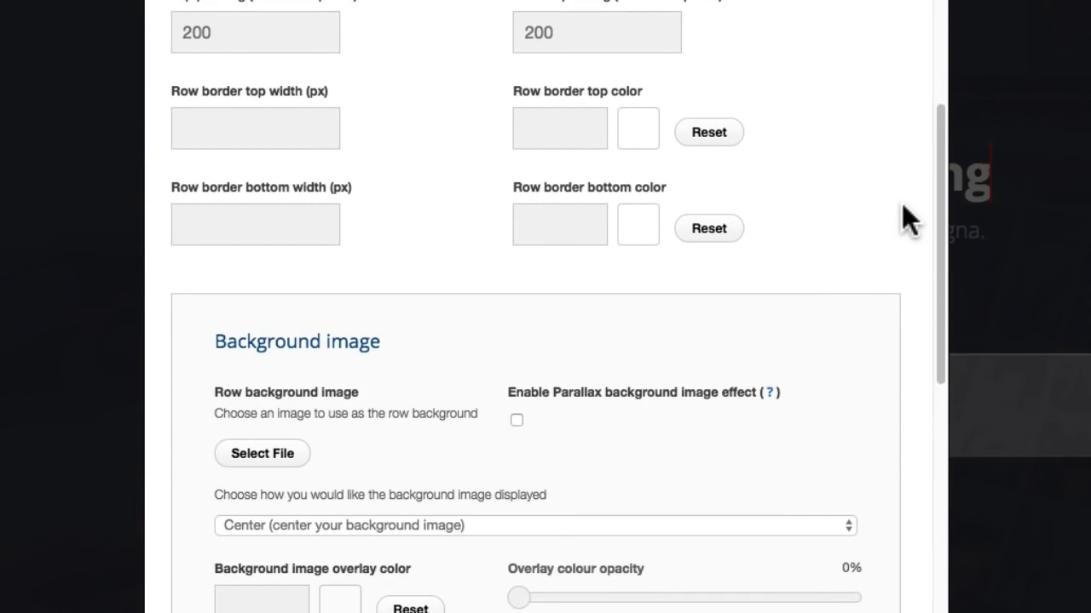
scroll(904, 207, "down", 5)
scroll(903, 207, "down", 7)
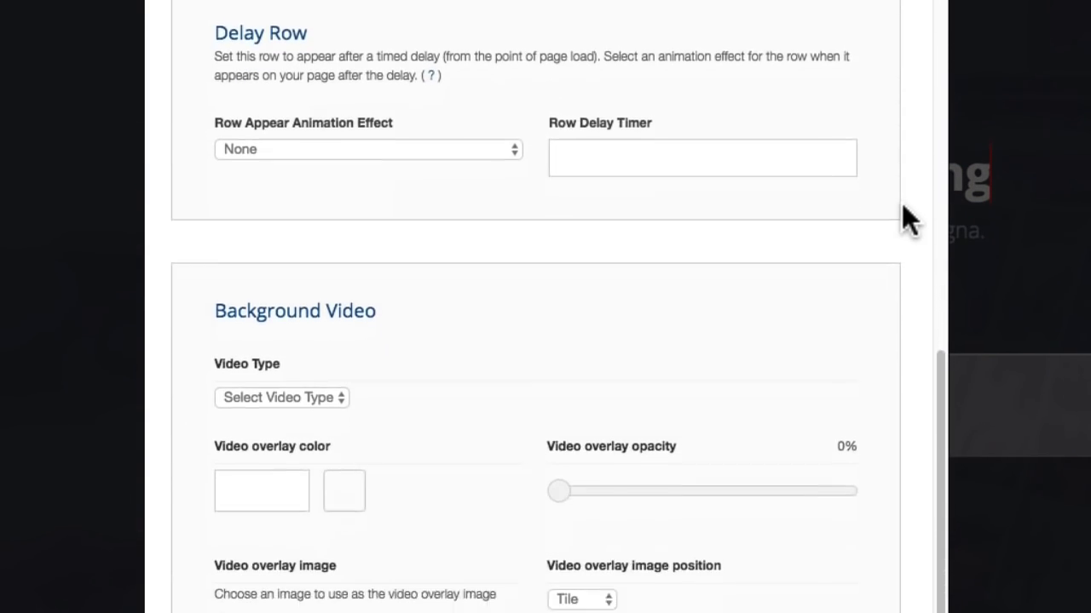
scroll(903, 206, "down", 5)
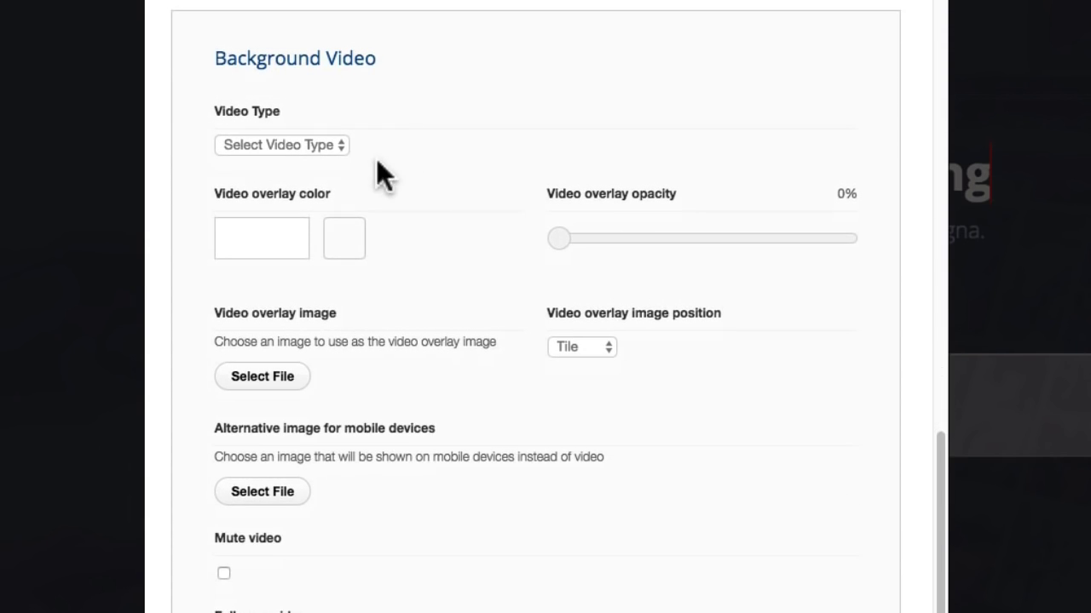
left_click(309, 149)
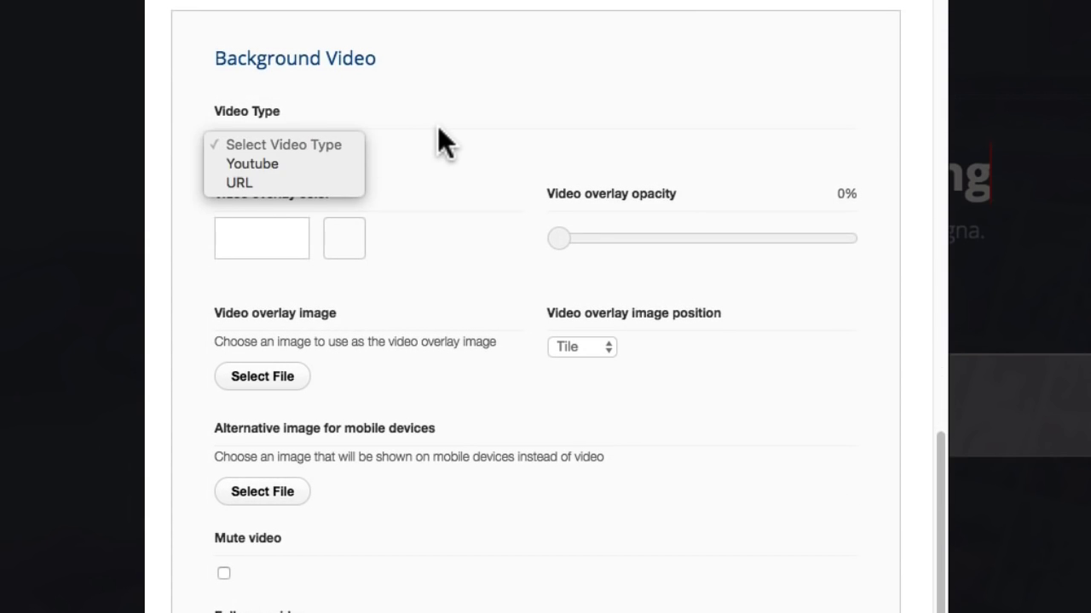
left_click(478, 144)
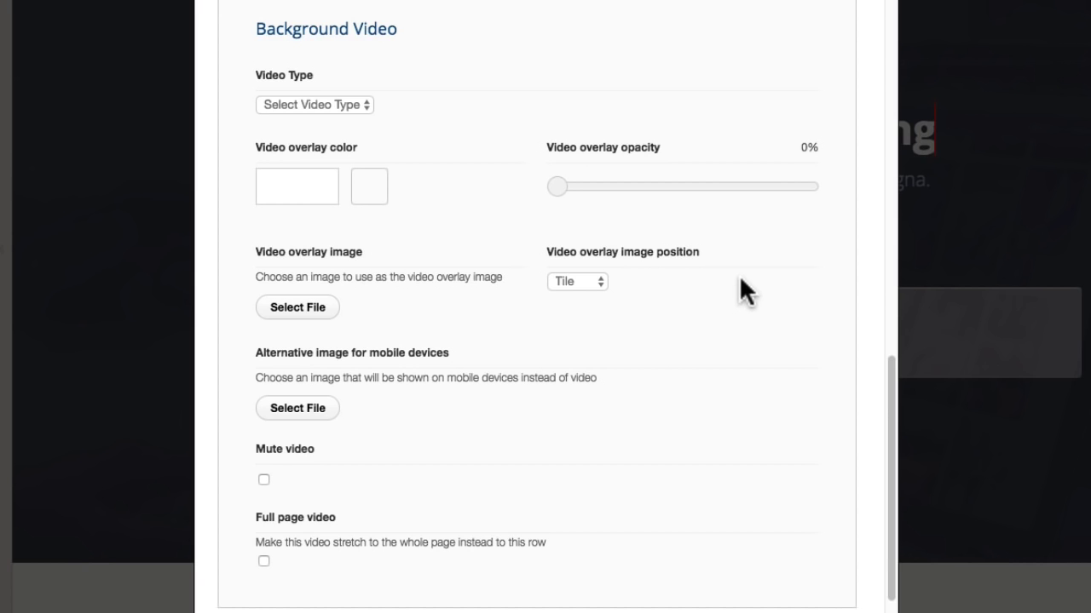
Try Youtube as the hero row's Background Video type, and switch the type to URL.
left_click(358, 100)
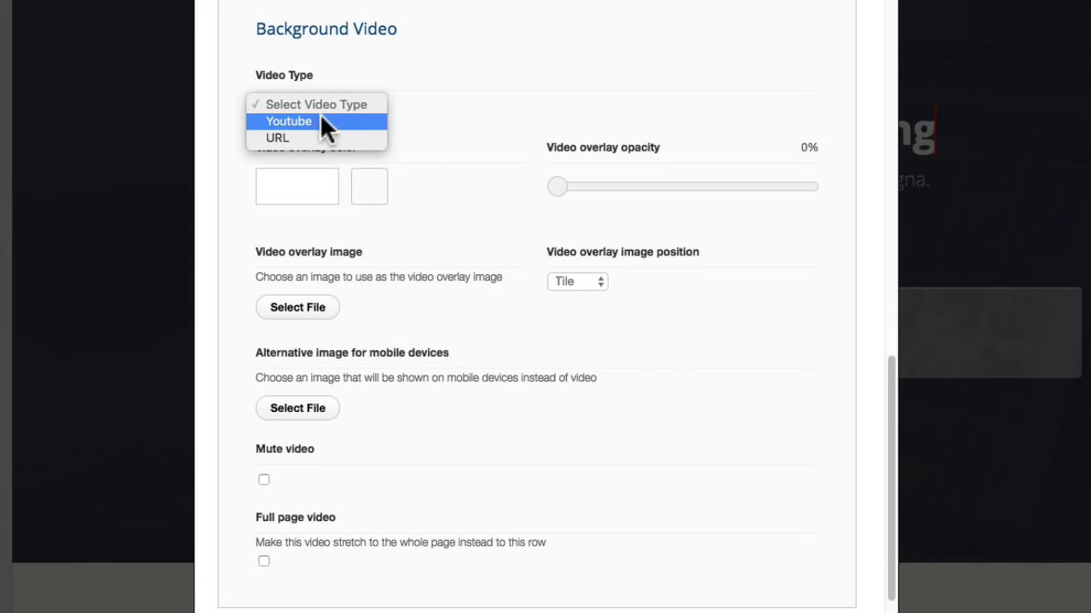
left_click(312, 120)
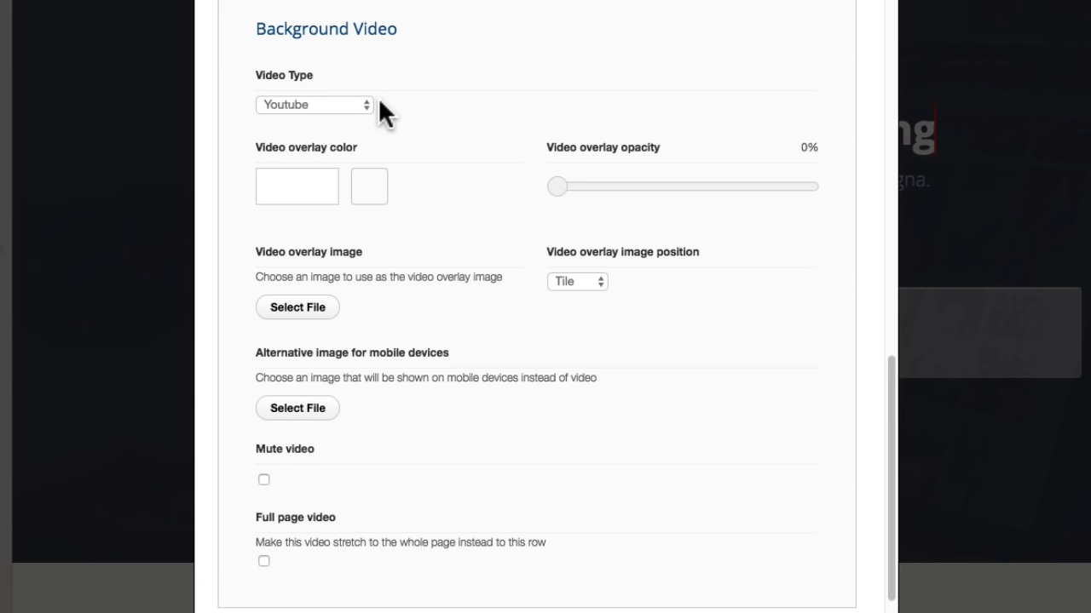
left_click(358, 107)
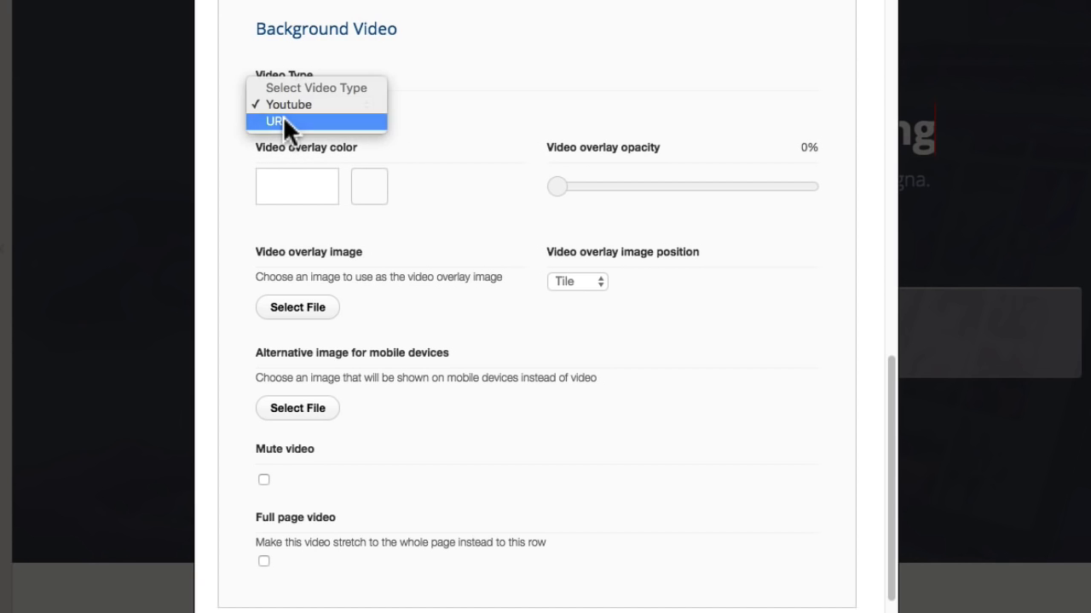
left_click(282, 119)
scroll(858, 50, "up", 5)
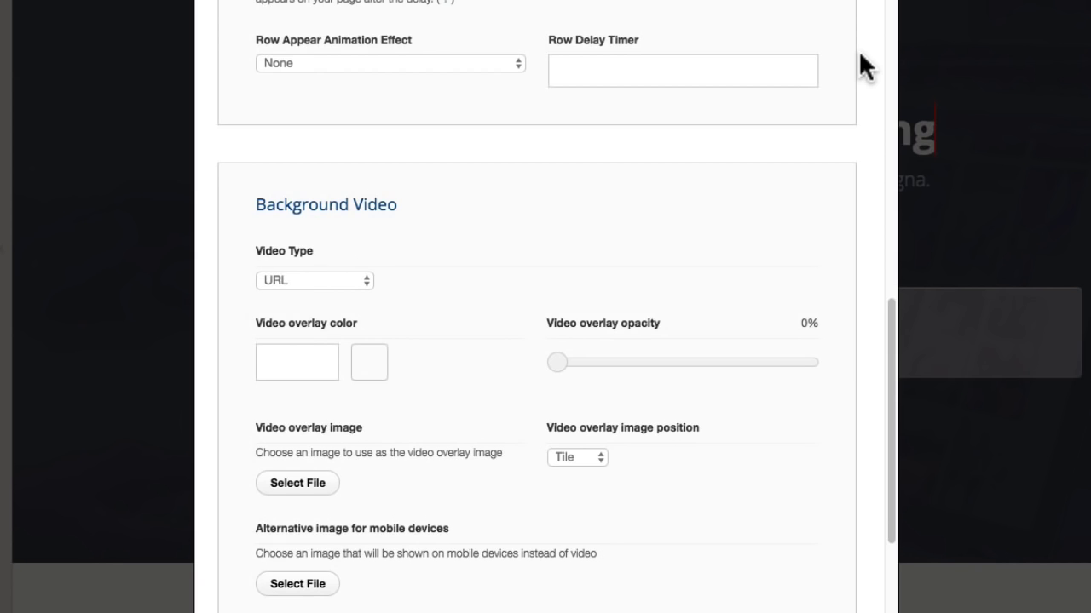
Close the hero row's settings, reopen them and examine the top and bottom padding.
scroll(858, 50, "up", 10)
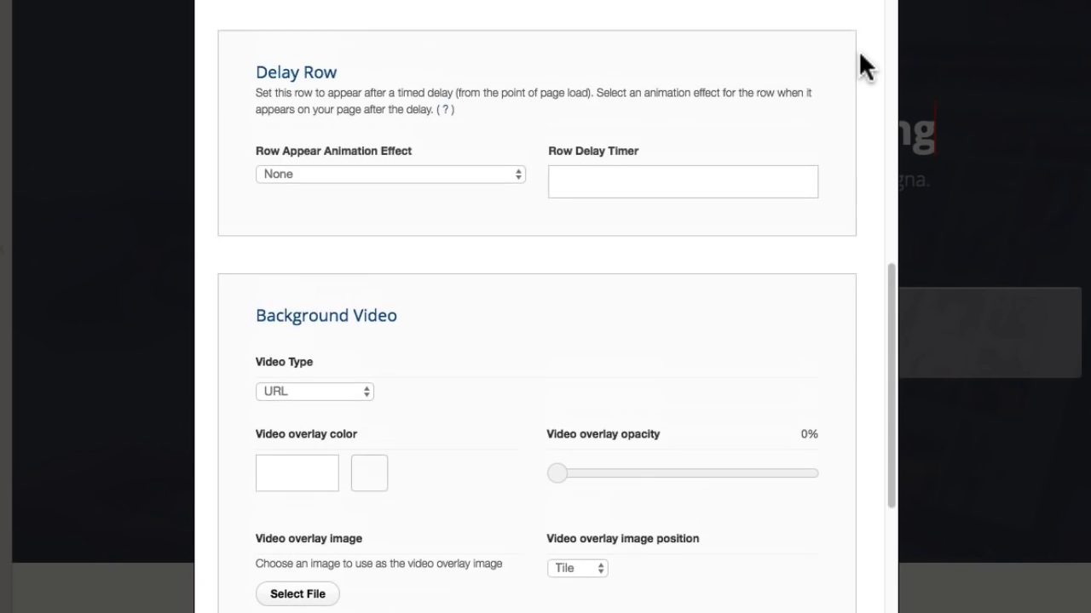
key("Escape")
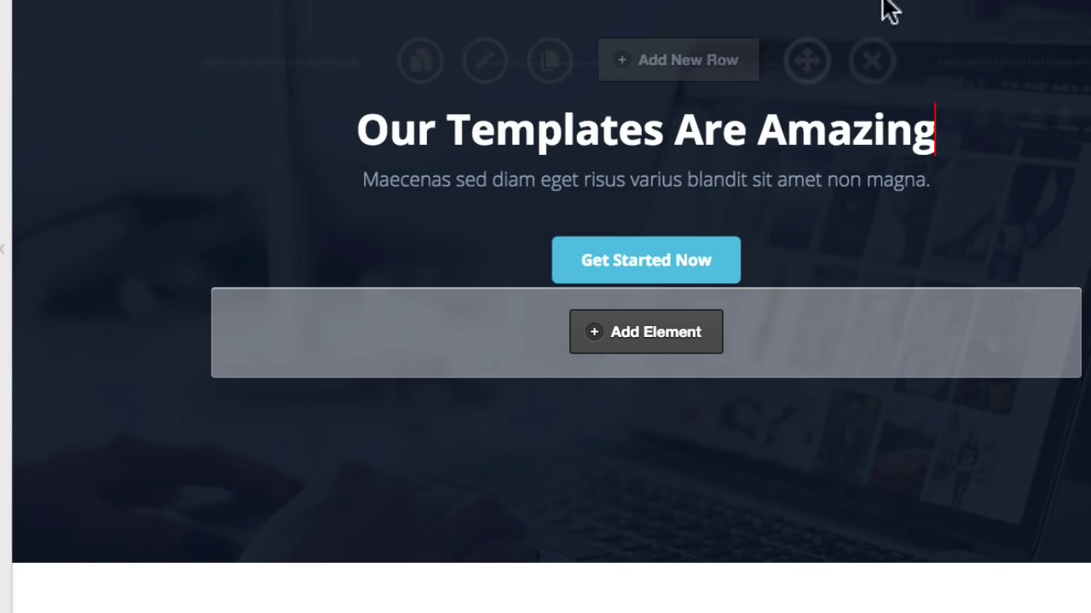
left_click(487, 68)
scroll(738, 288, "down", 5)
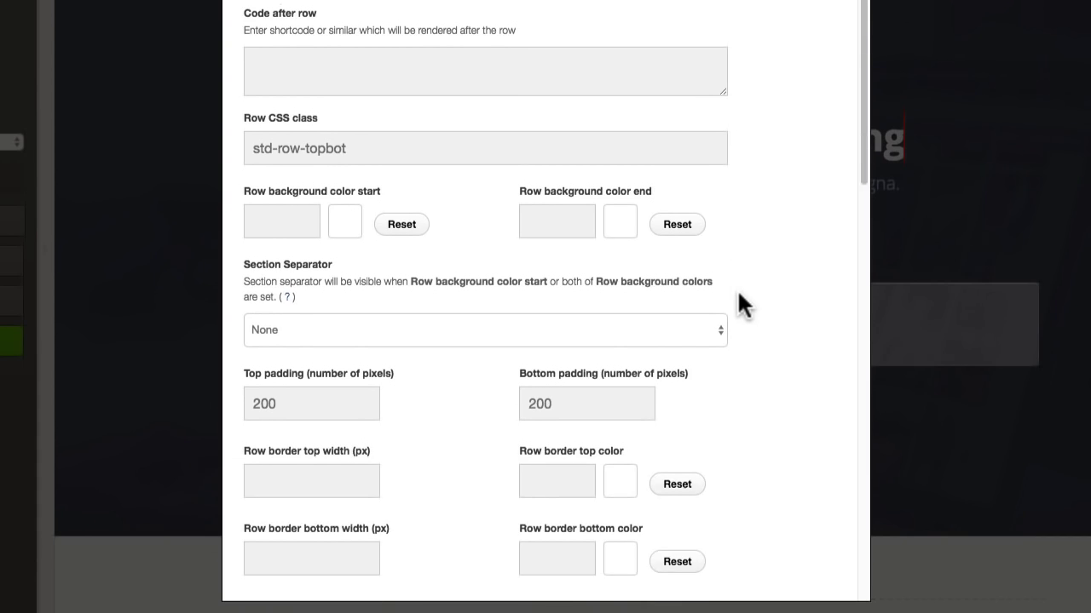
scroll(738, 292, "down", 4)
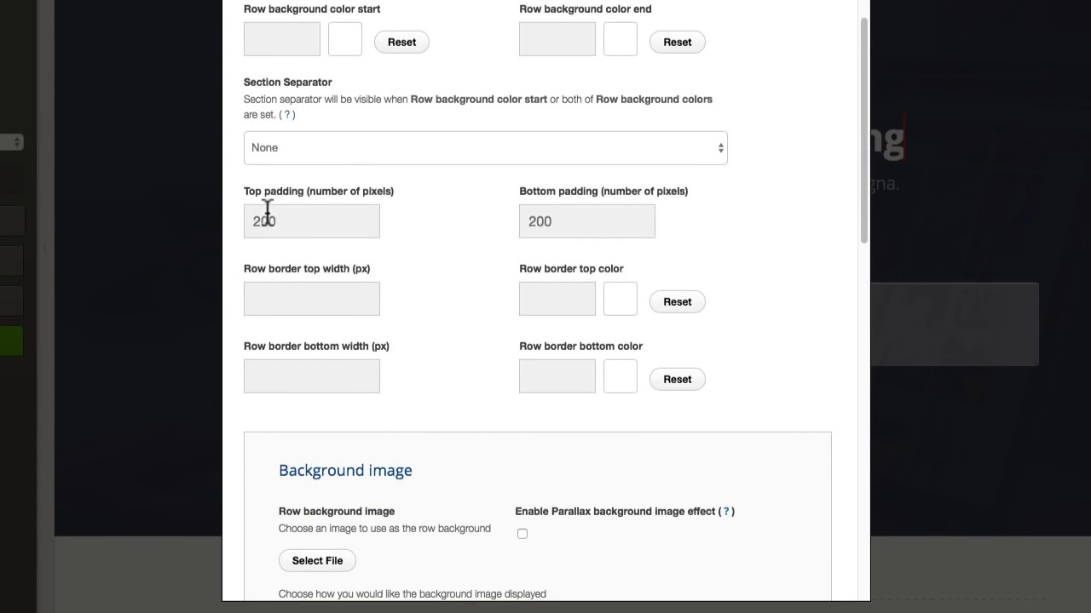
left_click(589, 215)
left_click(322, 222)
left_click(579, 223)
Inspect the hero row's CSS class and close the row options without changes.
scroll(783, 242, "up", 3)
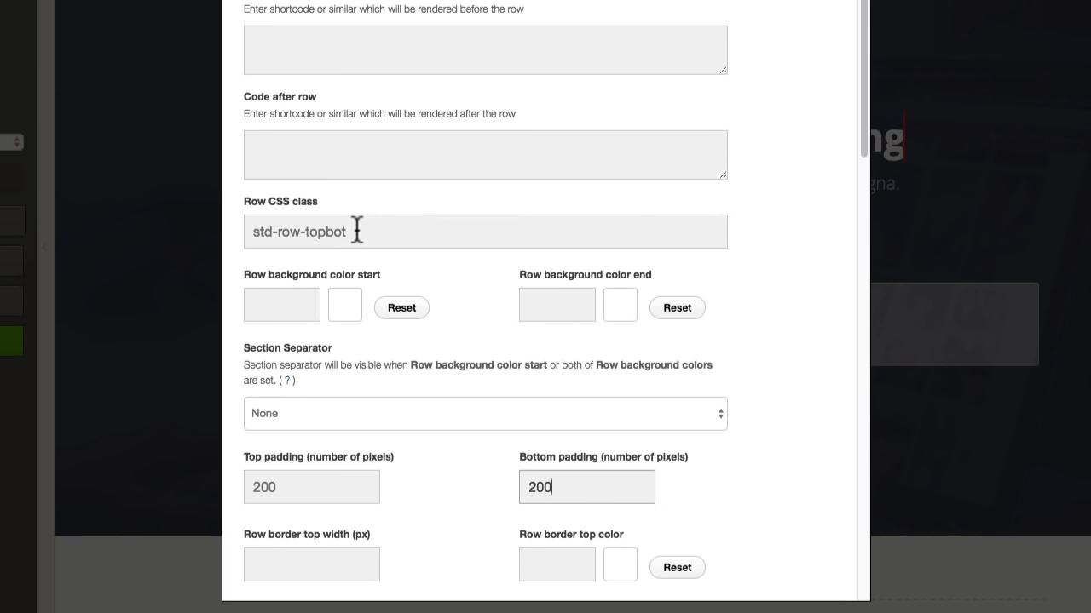
triple_click(356, 231)
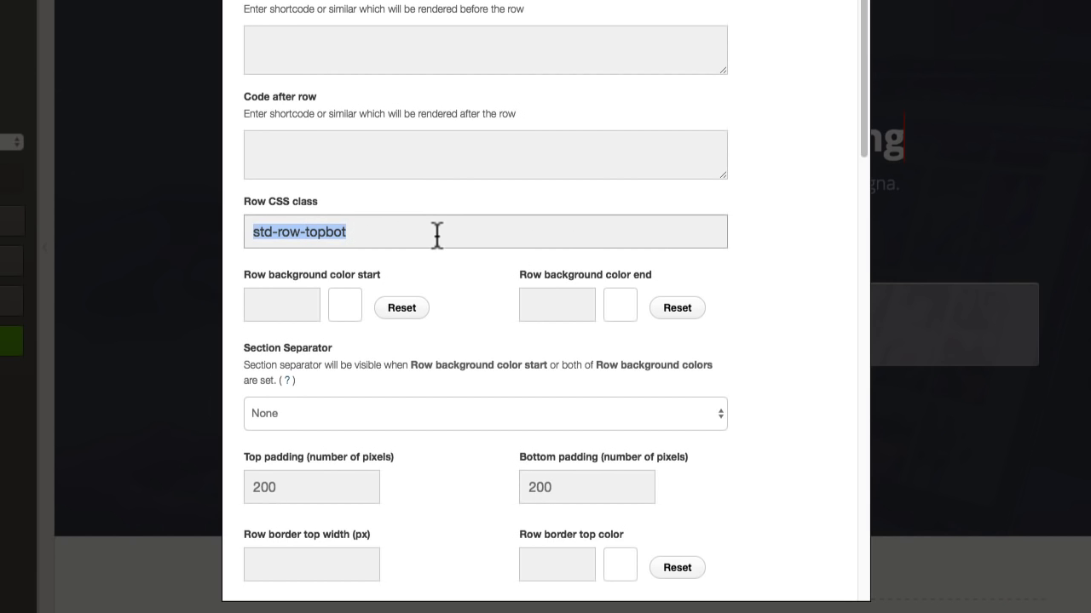
left_click(574, 243)
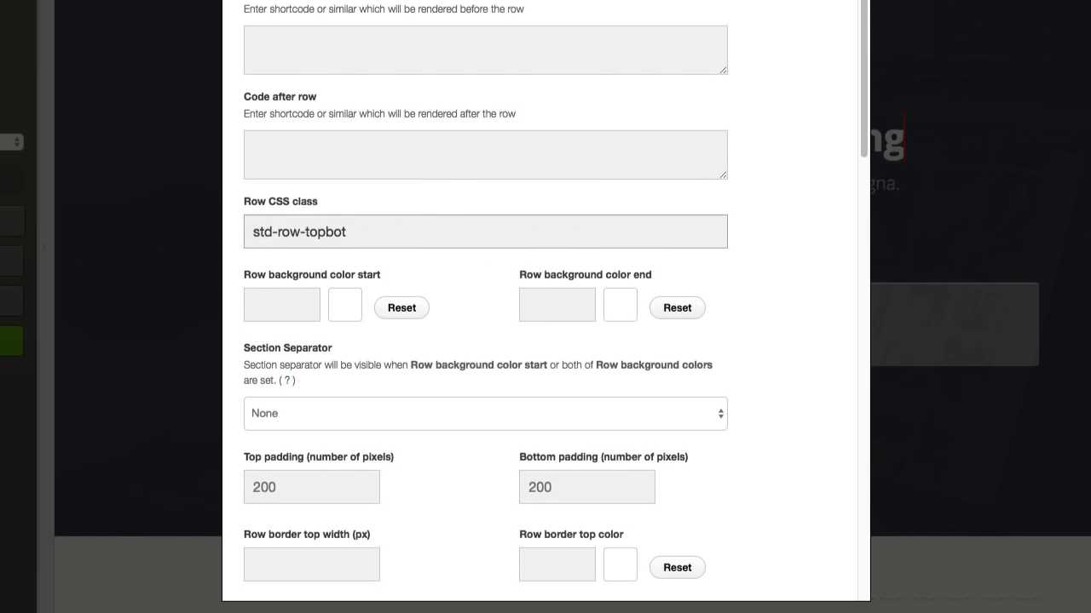
key("Return")
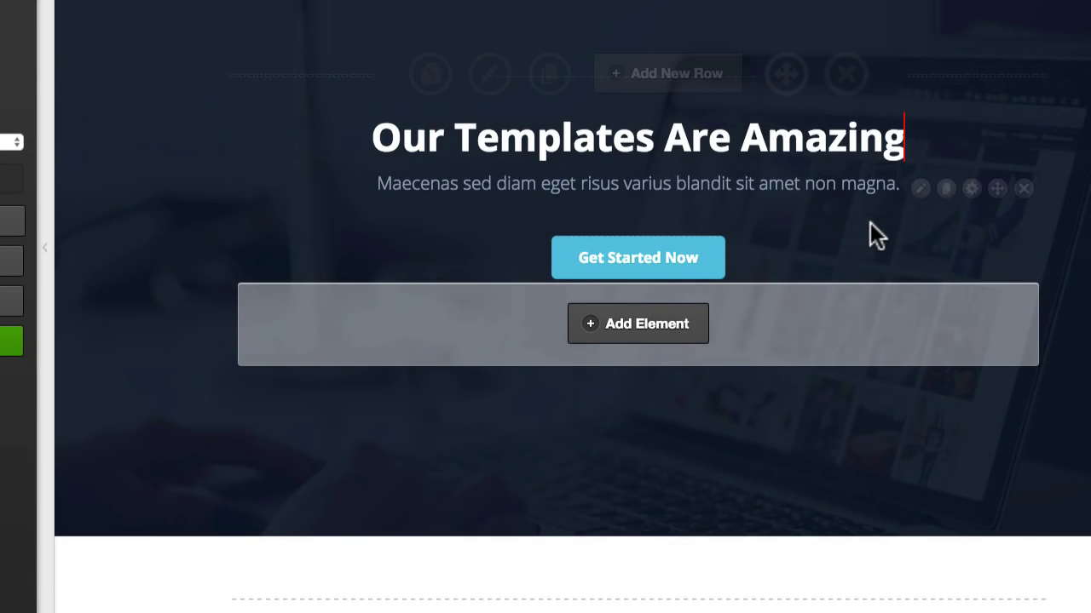
Look through the template's sections from the hero to the testimonial row with the office photo background.
scroll(870, 222, "down", 5)
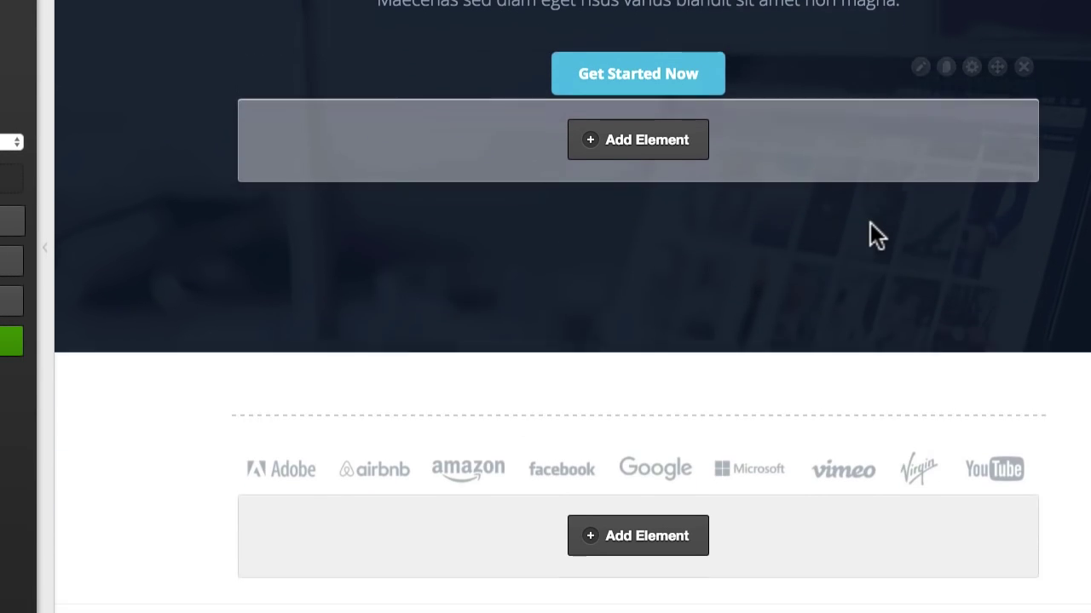
scroll(823, 122, "up", 4)
scroll(665, 179, "up", 1)
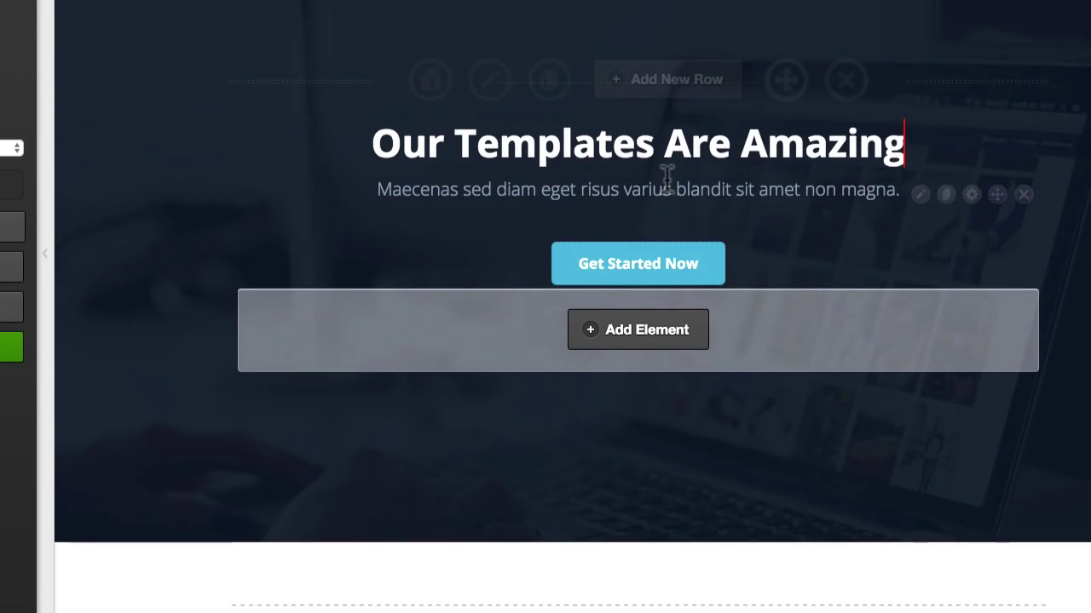
scroll(673, 177, "down", 7)
scroll(864, 213, "down", 20)
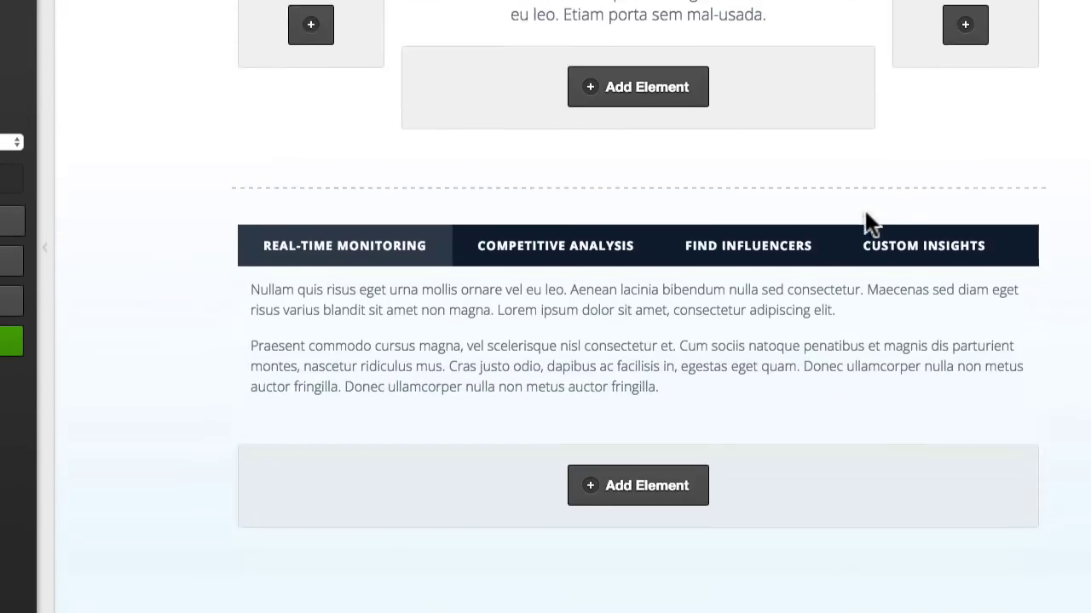
scroll(863, 208, "down", 20)
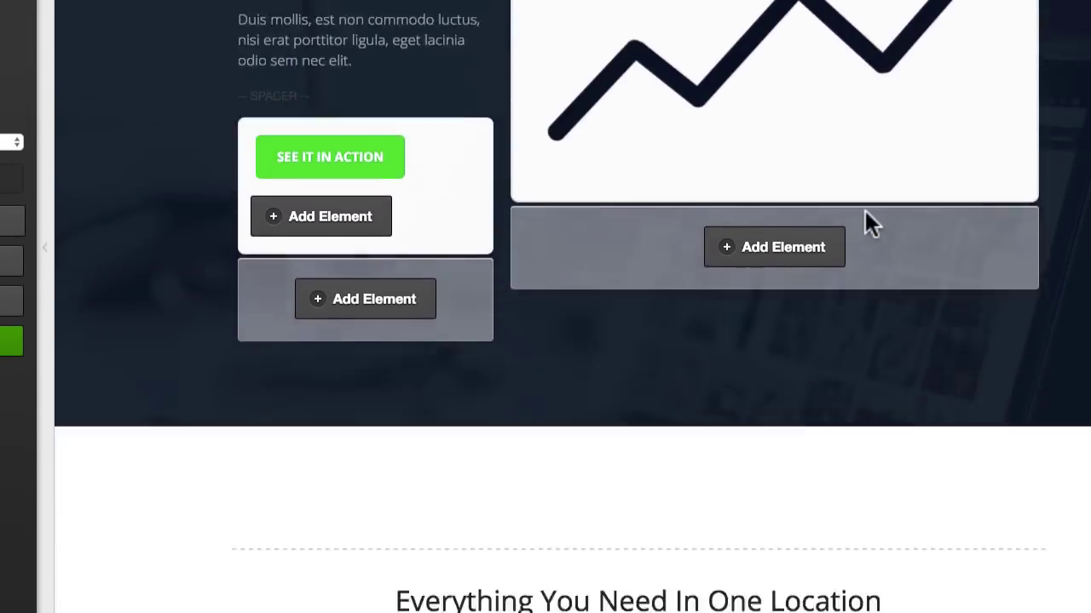
scroll(861, 209, "down", 20)
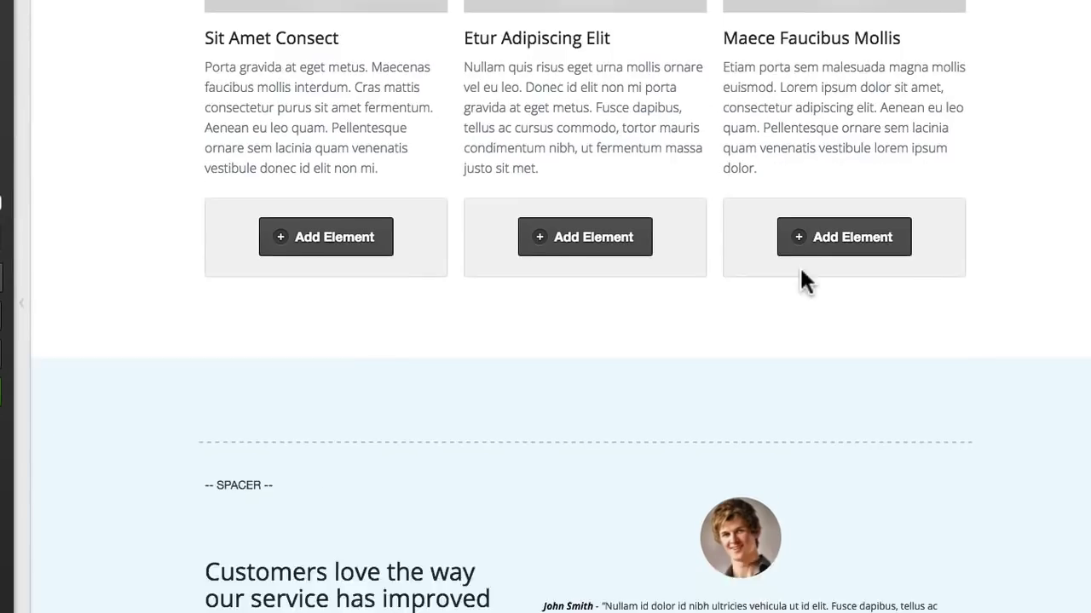
scroll(754, 310, "down", 4)
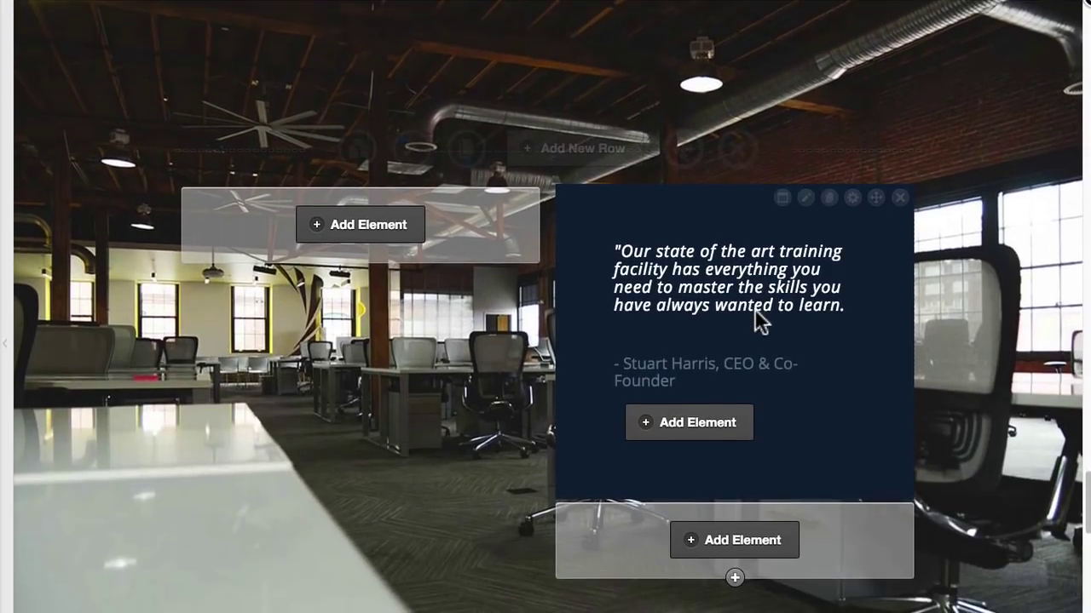
scroll(754, 310, "up", 3)
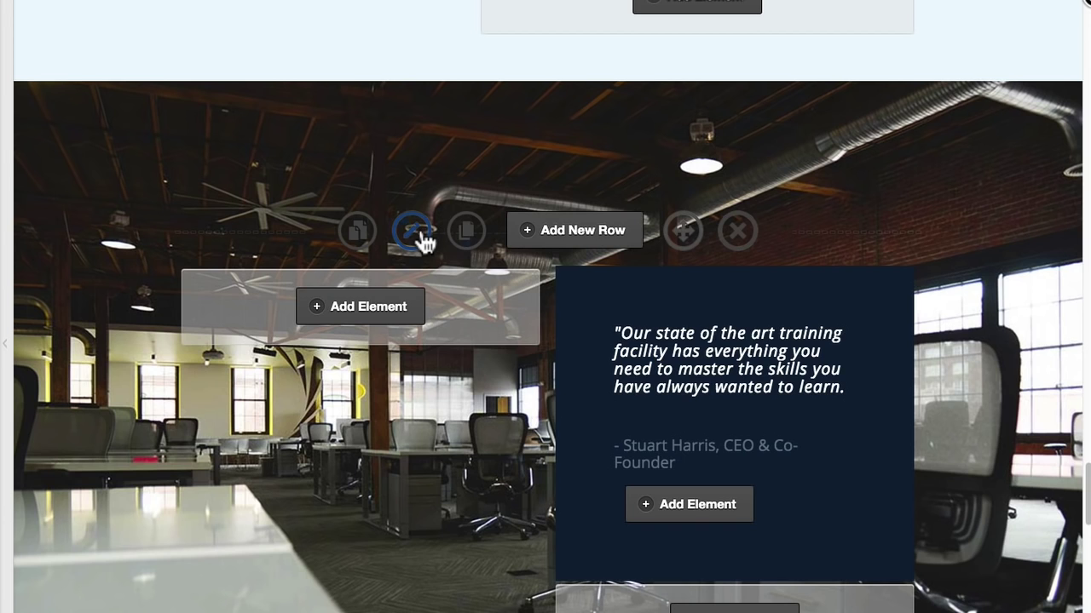
Enable the Parallax background image effect in the office-photo row's options and apply the row settings.
left_click(420, 238)
scroll(813, 182, "down", 2)
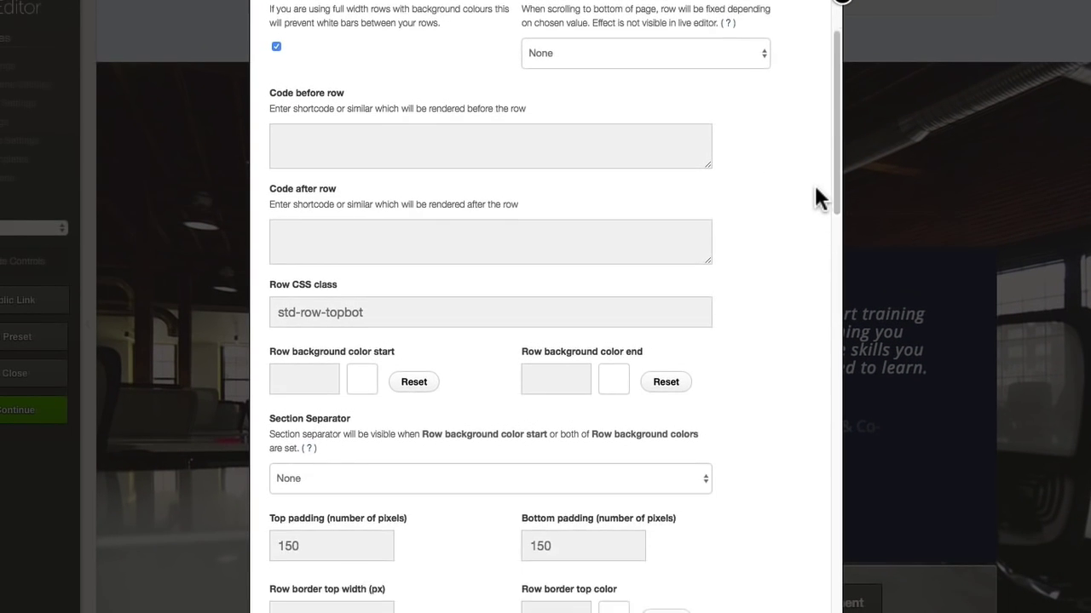
scroll(815, 189, "down", 10)
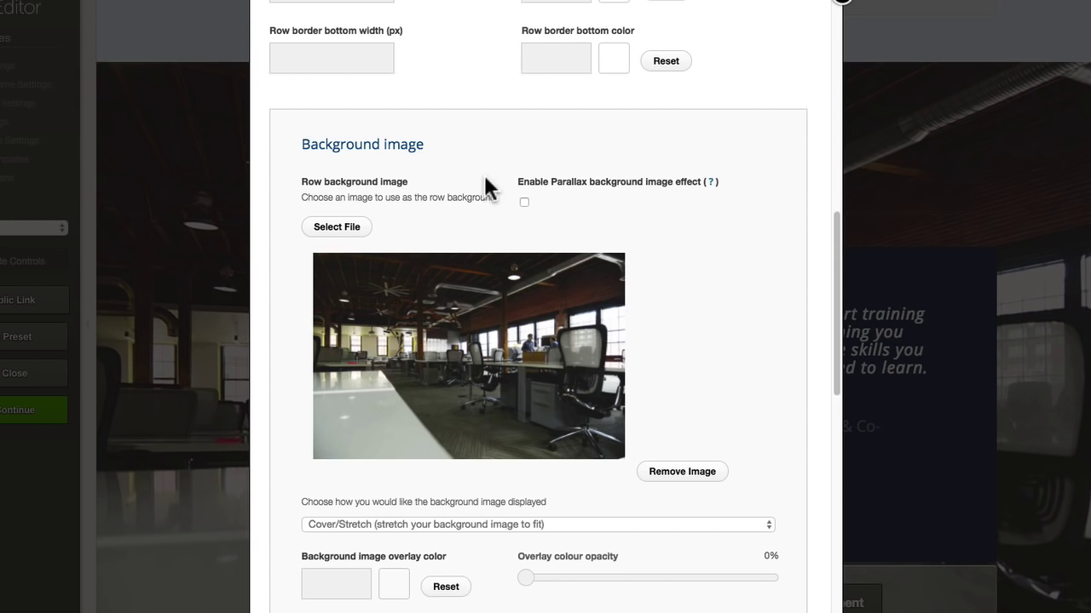
scroll(714, 235, "down", 1)
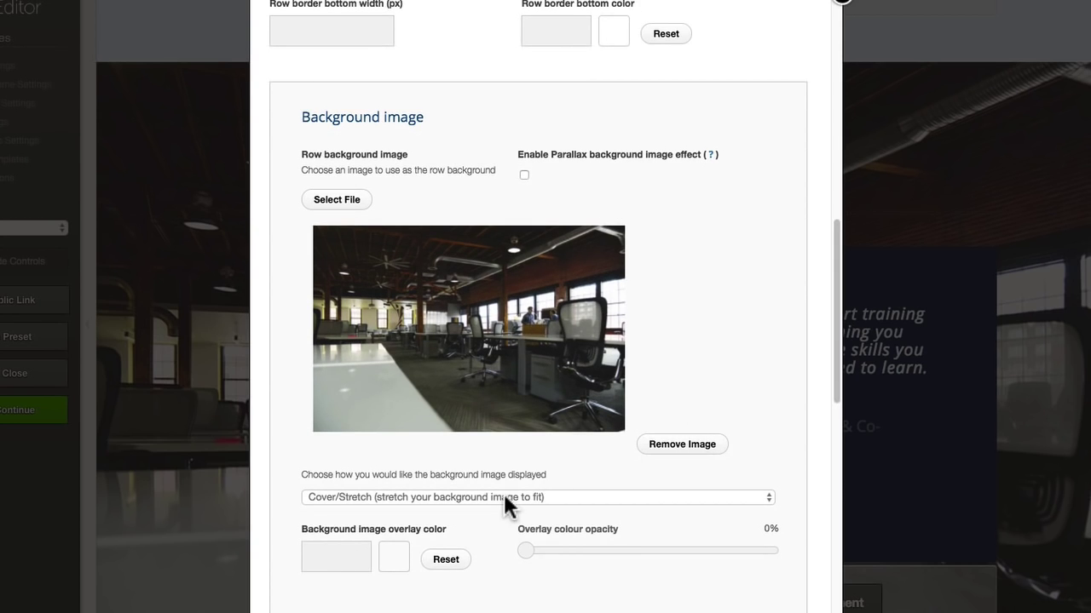
scroll(817, 332, "down", 1)
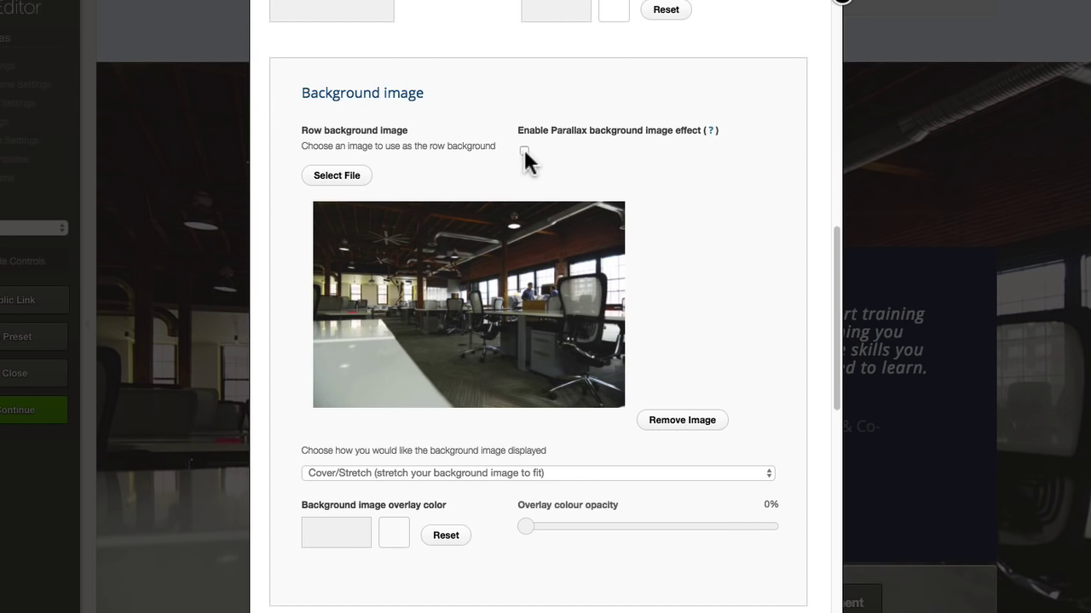
scroll(734, 268, "down", 10)
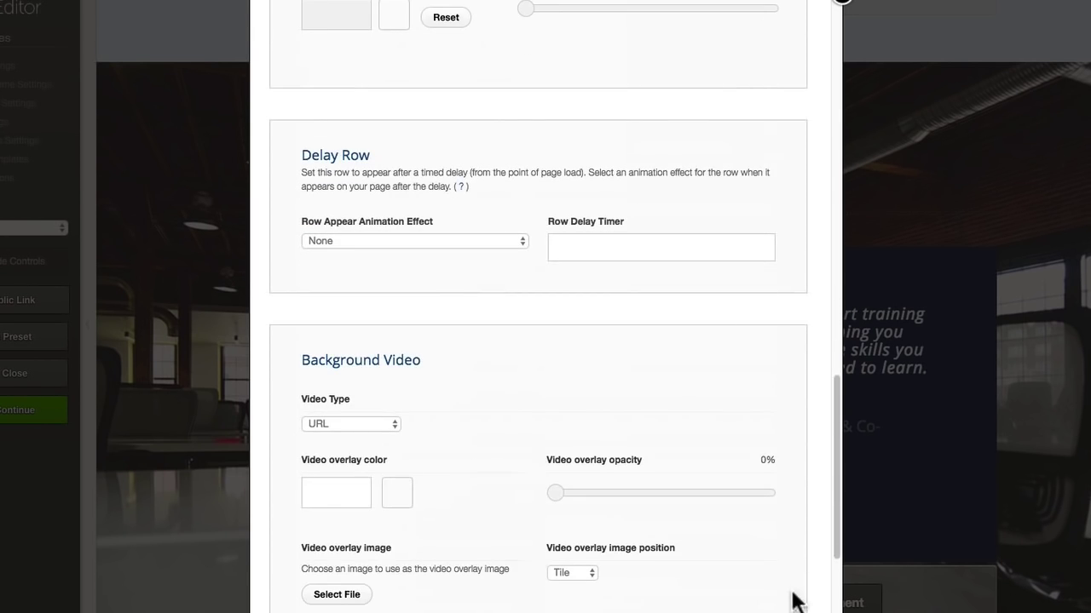
key("Escape")
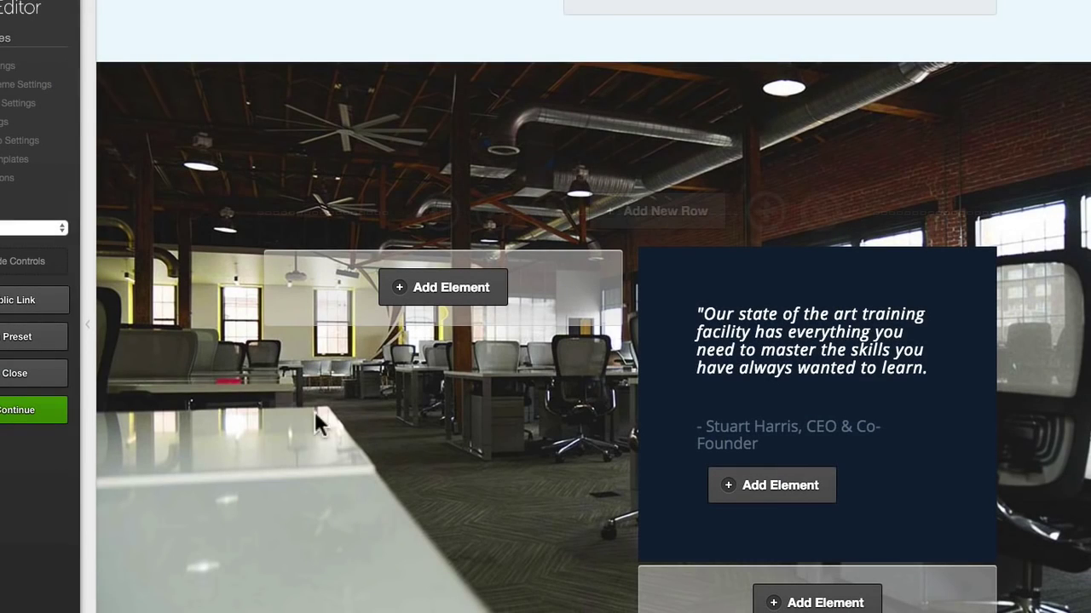
Save the template and view the office-photo testimonial row on the published page.
left_click(5, 373)
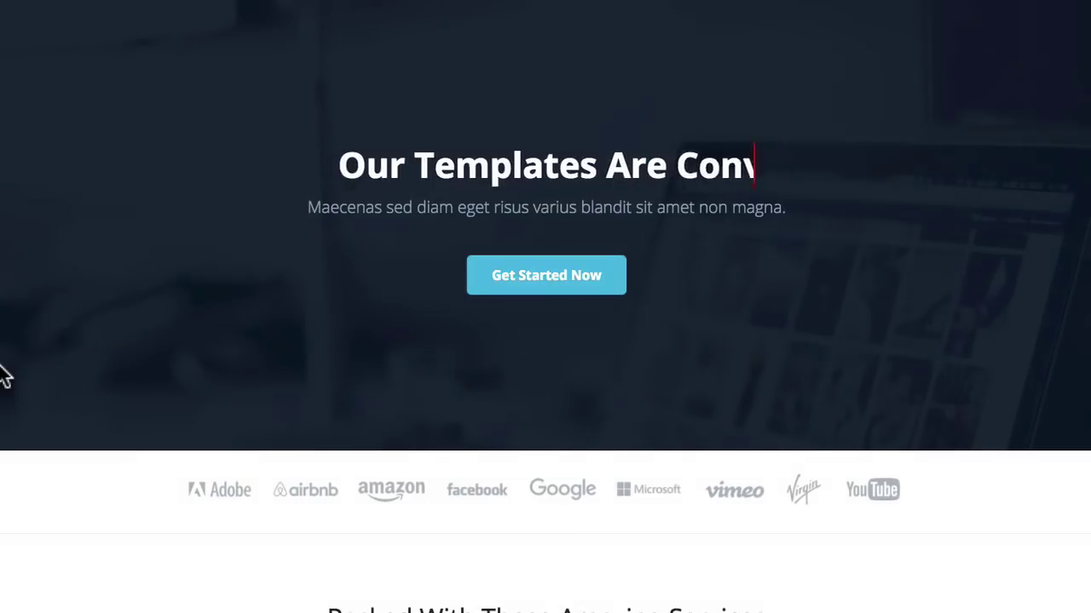
scroll(42, 333, "down", 10)
scroll(41, 325, "down", 10)
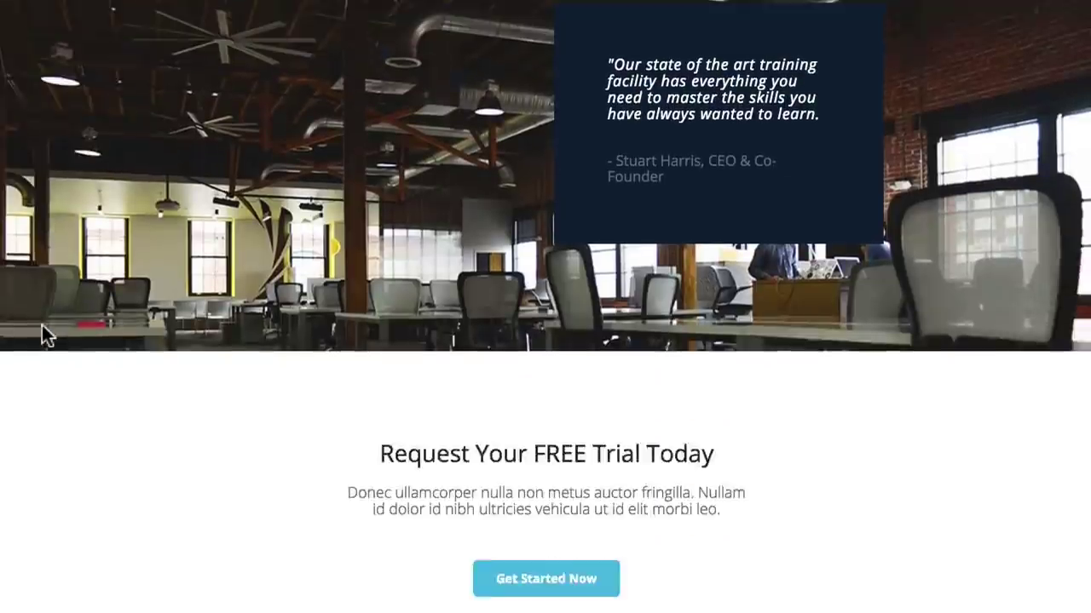
scroll(42, 324, "up", 3)
scroll(42, 324, "down", 1)
scroll(41, 325, "down", 2)
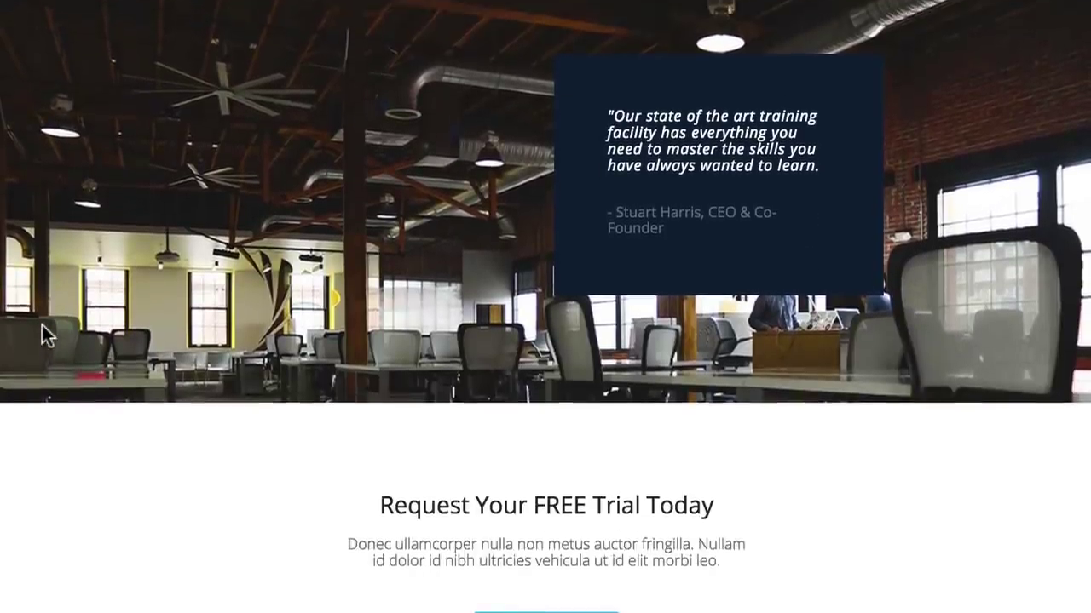
scroll(41, 325, "up", 4)
scroll(42, 325, "down", 3)
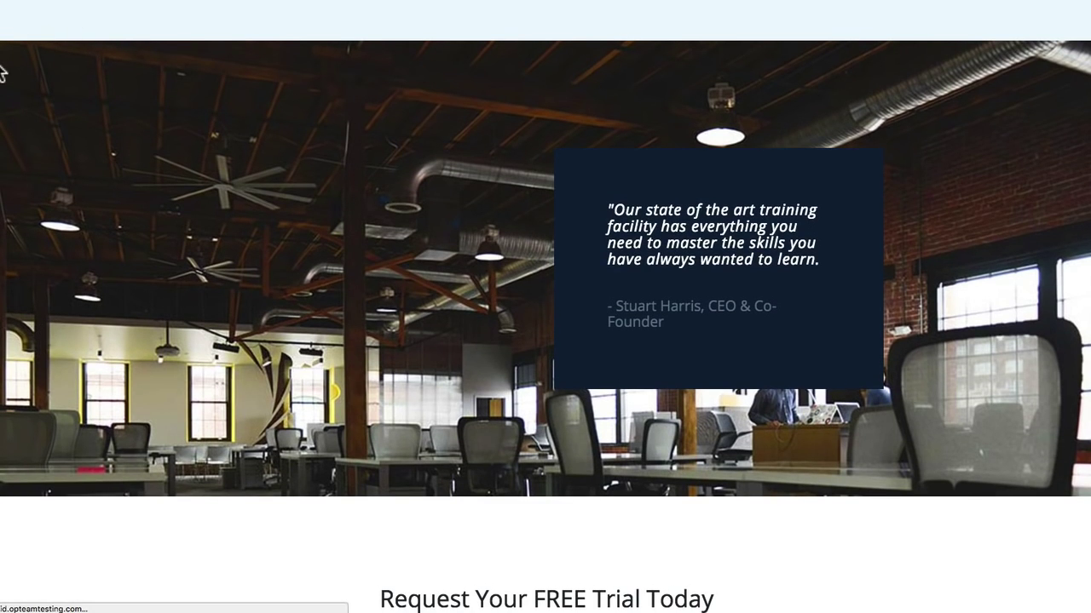
Reload the published page and examine how the office photo moves behind the testimonial while scrolling.
scroll(2, 75, "up", 10)
scroll(3, 75, "down", 10)
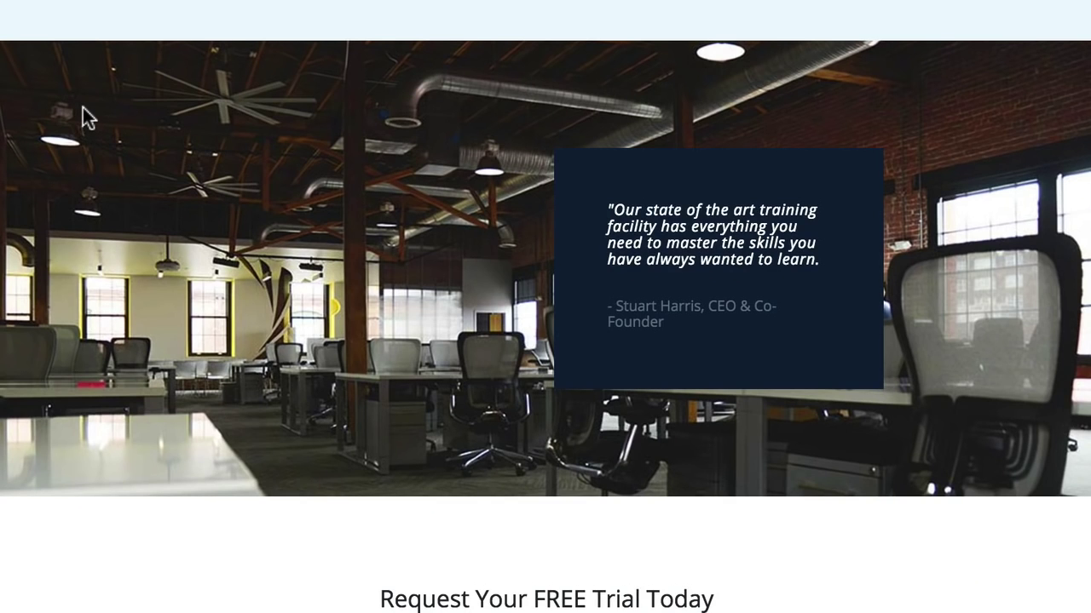
scroll(85, 120, "down", 2)
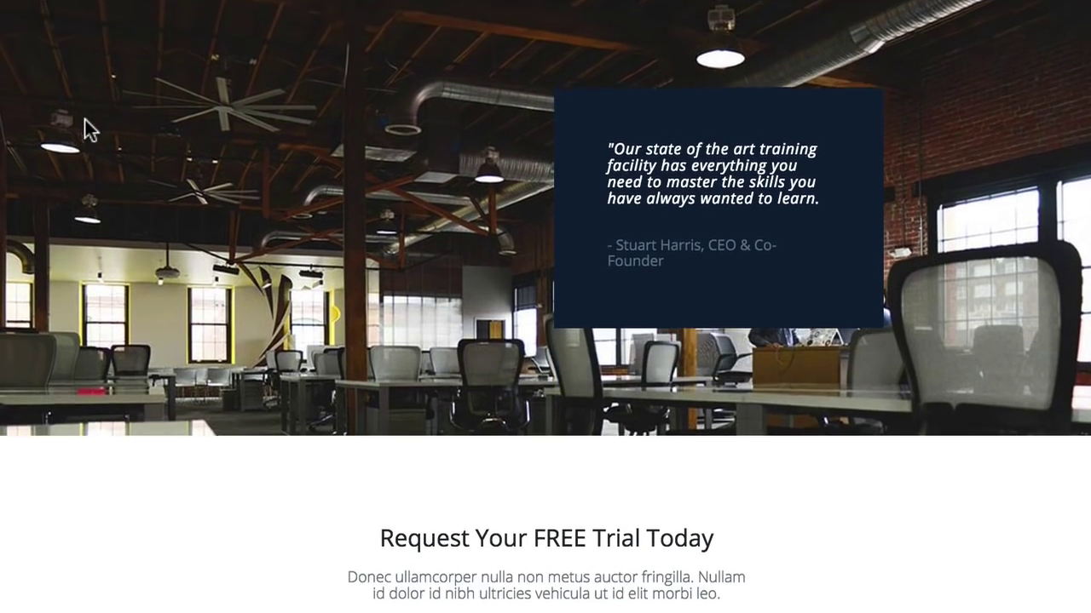
scroll(84, 119, "up", 4)
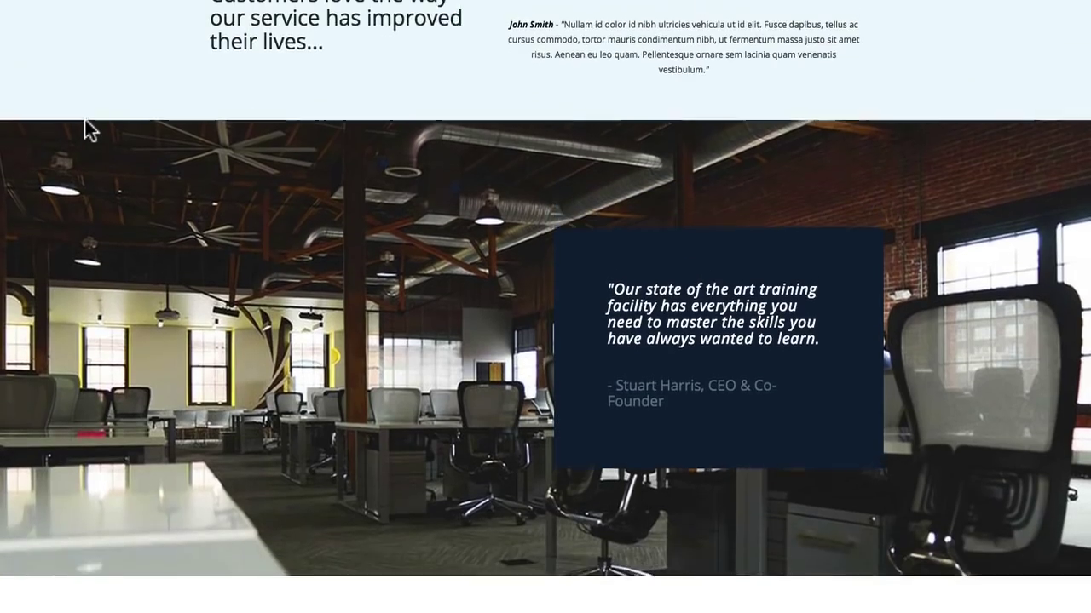
scroll(89, 130, "up", 3)
scroll(89, 129, "down", 7)
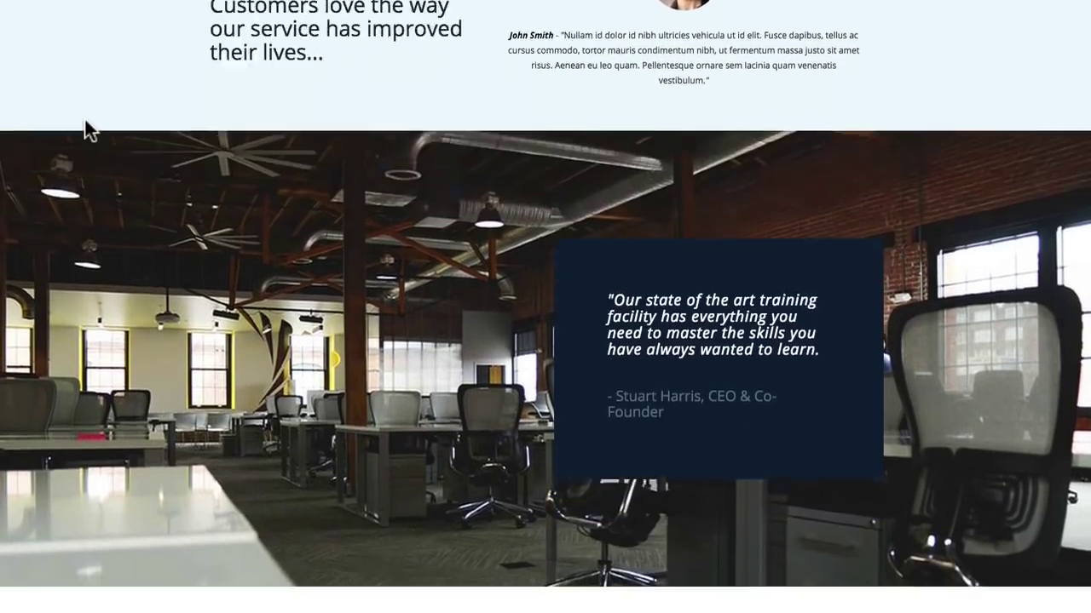
scroll(85, 121, "up", 8)
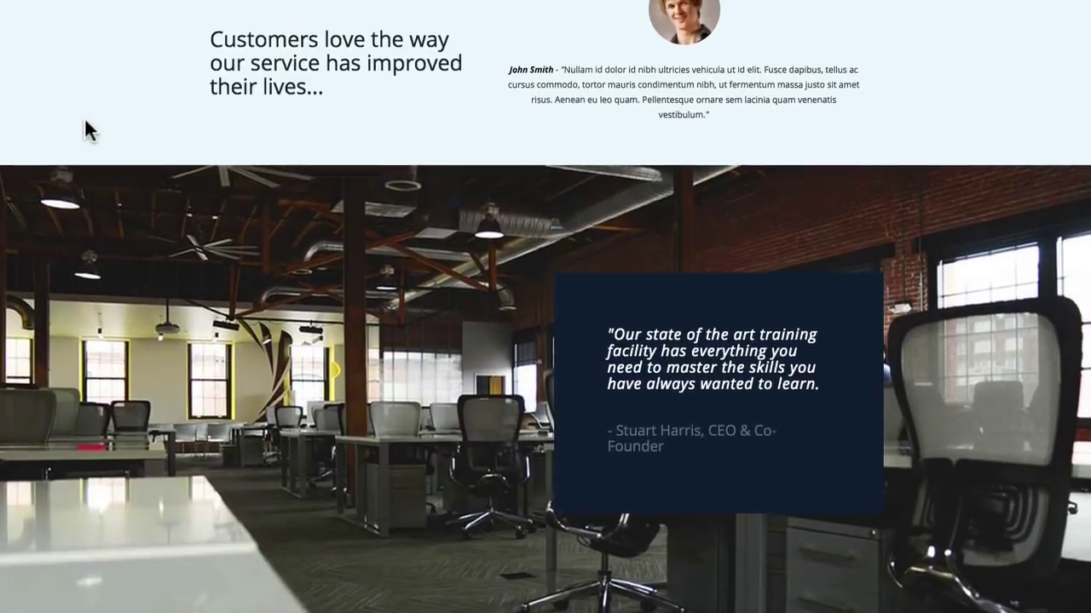
scroll(86, 121, "down", 5)
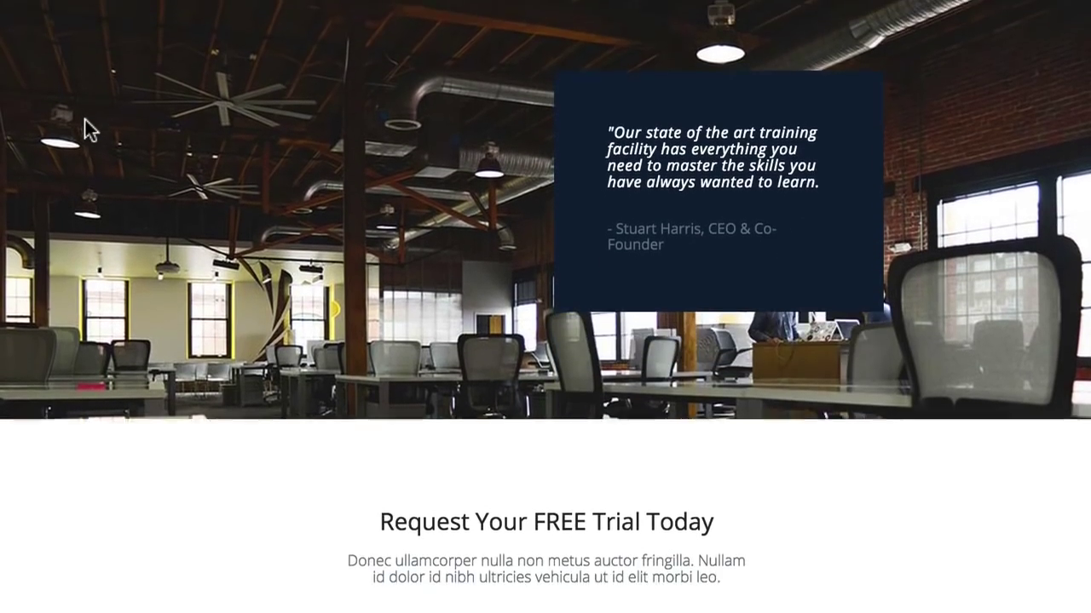
scroll(85, 128, "up", 2)
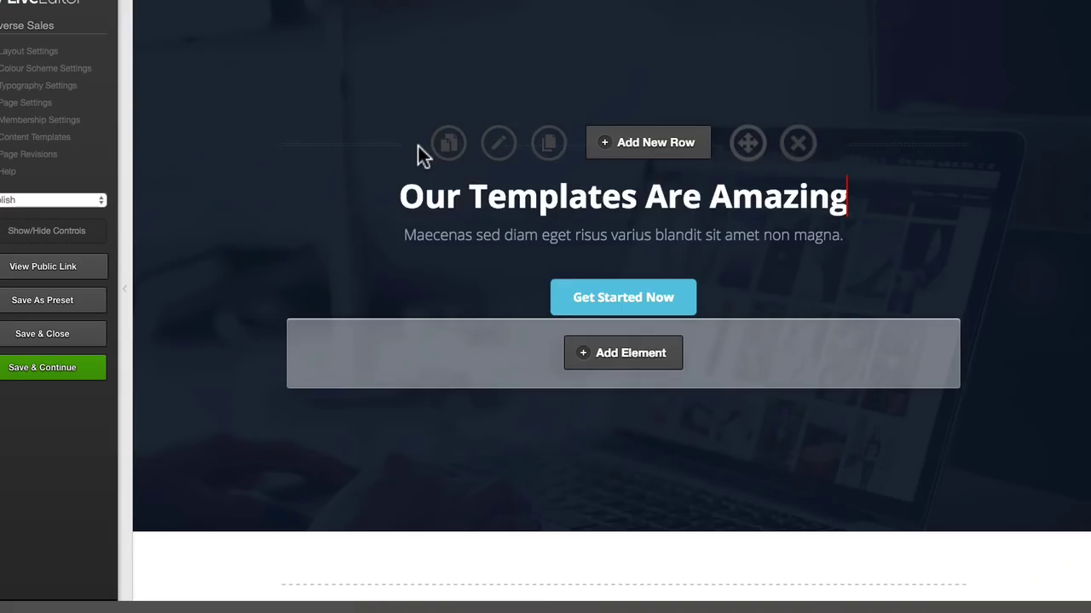
Turn off the Parallax background image effect in the office-photo row's options and apply the row settings.
scroll(417, 147, "down", 10)
scroll(417, 147, "up", 10)
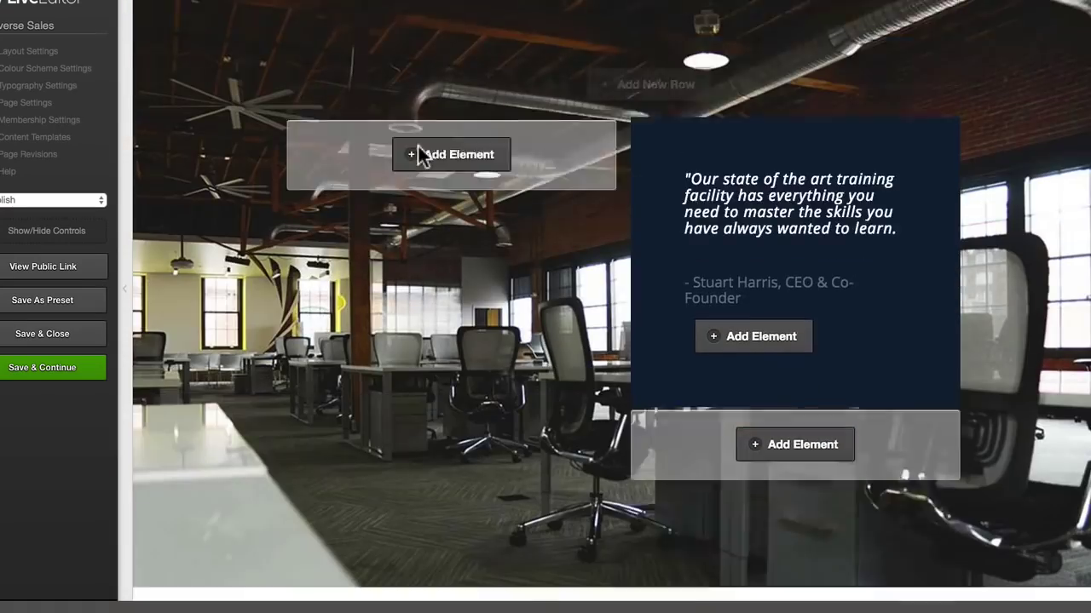
left_click(504, 196)
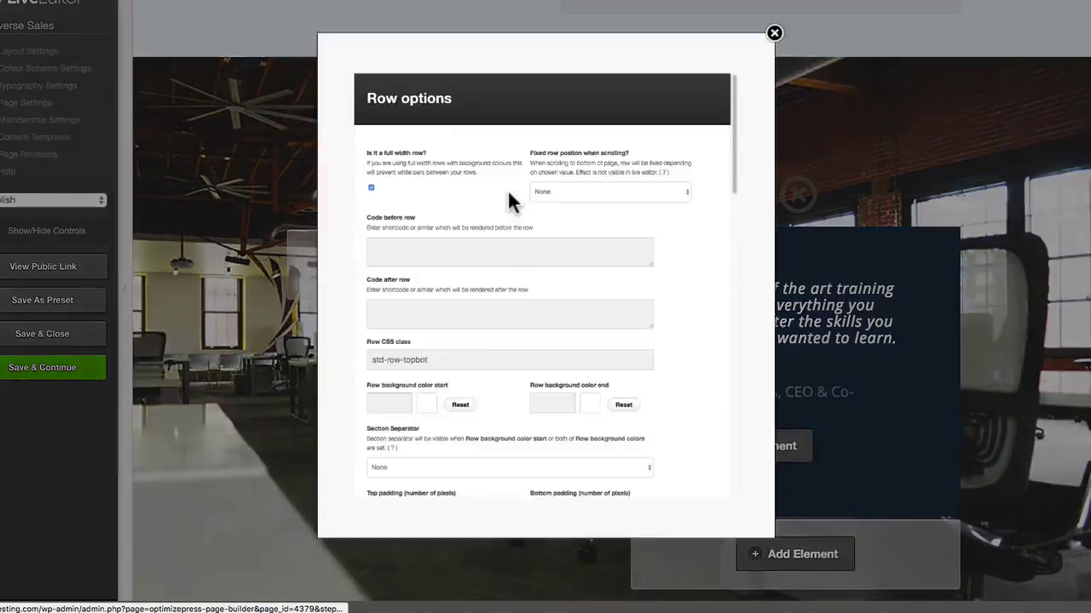
scroll(723, 271, "down", 4)
scroll(724, 266, "down", 4)
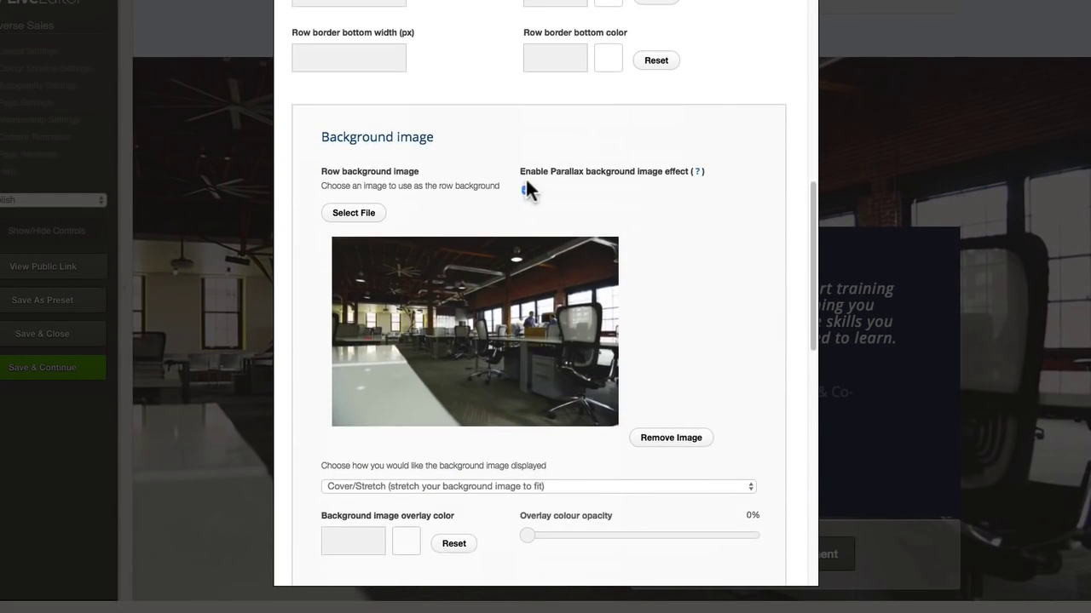
left_click(526, 185)
scroll(742, 506, "down", 10)
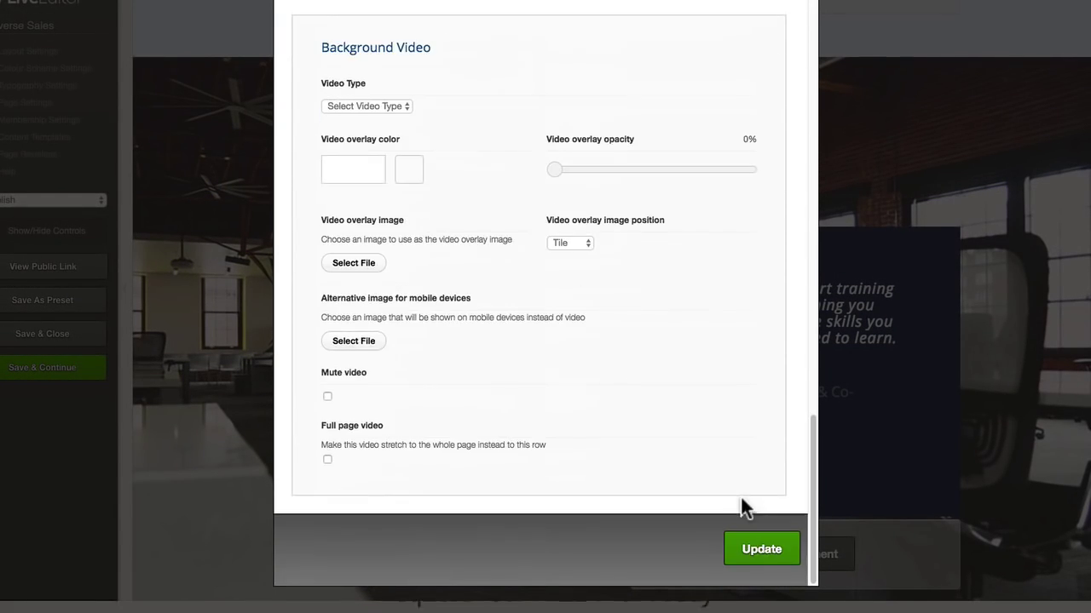
left_click(762, 548)
Look over the column layouts offered for a new row, including 2 Columns, without adding one.
mouse_move(658, 342)
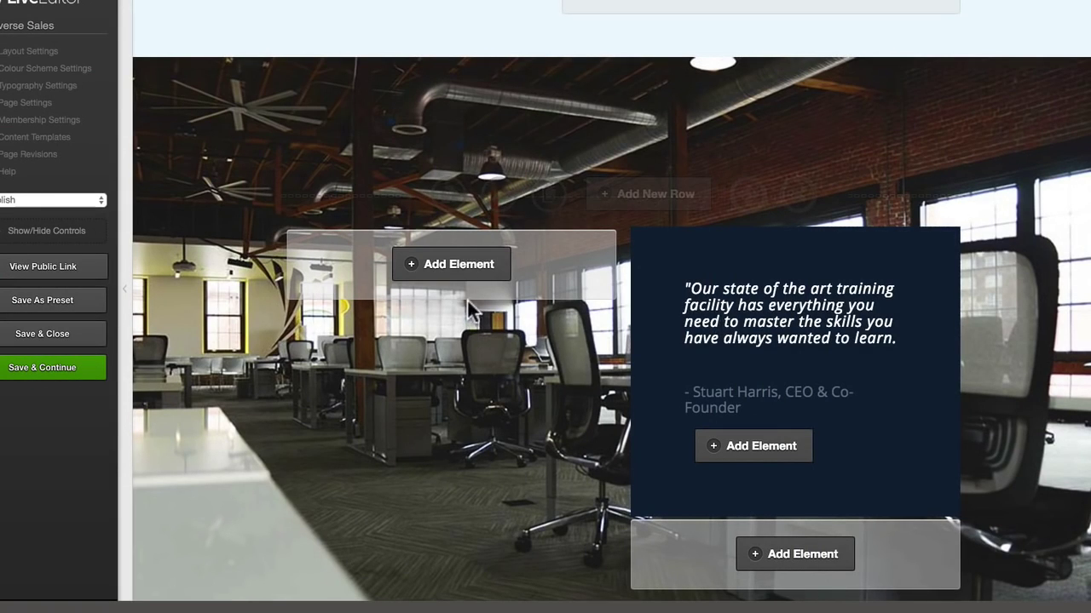
left_click(673, 196)
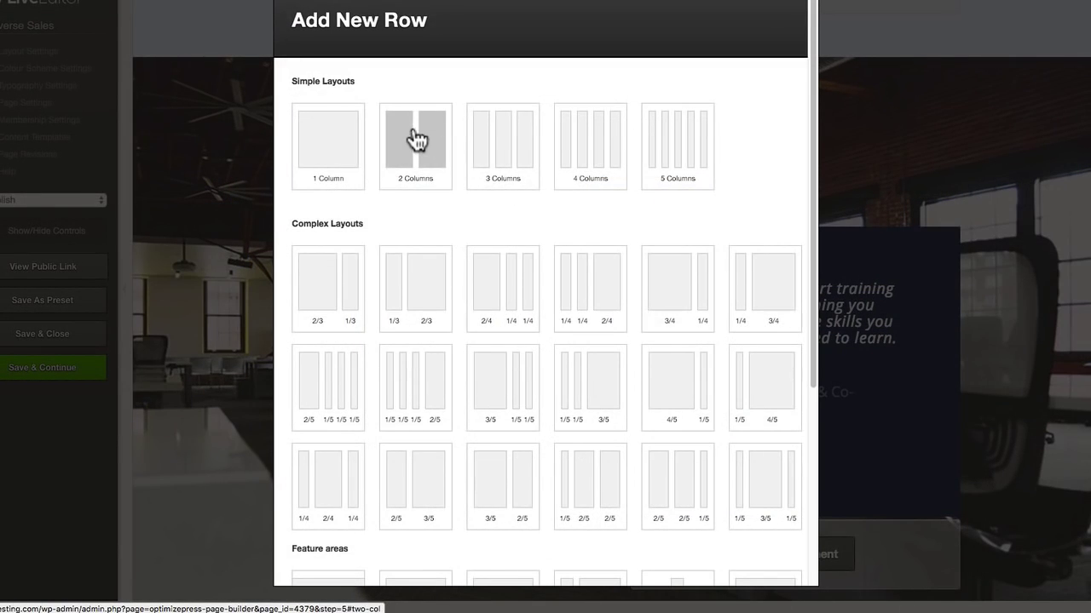
left_click(814, 7)
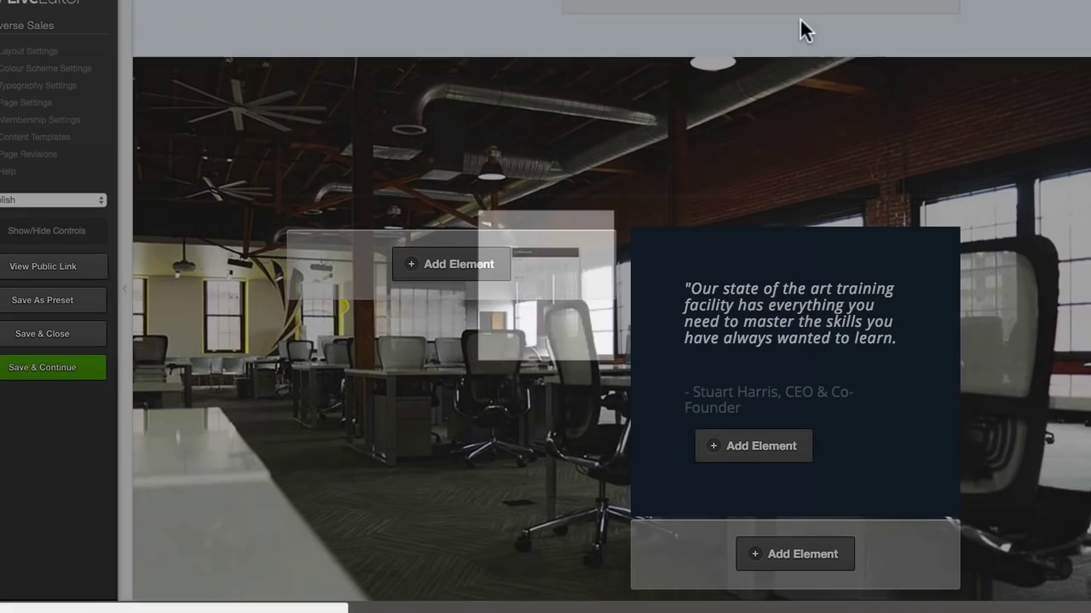
Open the advanced options of the dark blue testimonial feature box and examine its width, margin and padding settings.
mouse_move(828, 370)
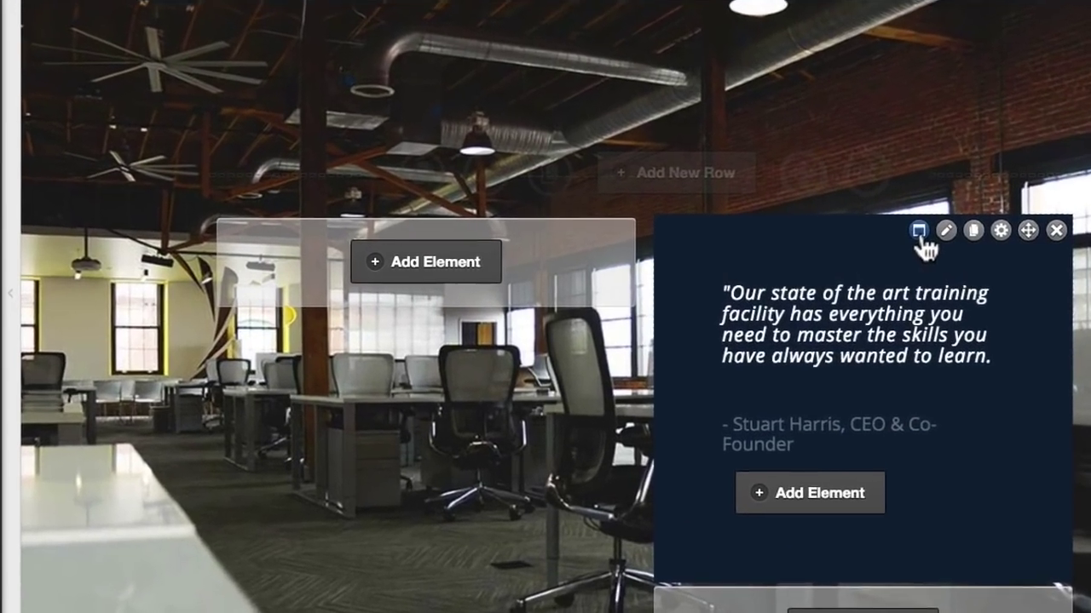
left_click(919, 231)
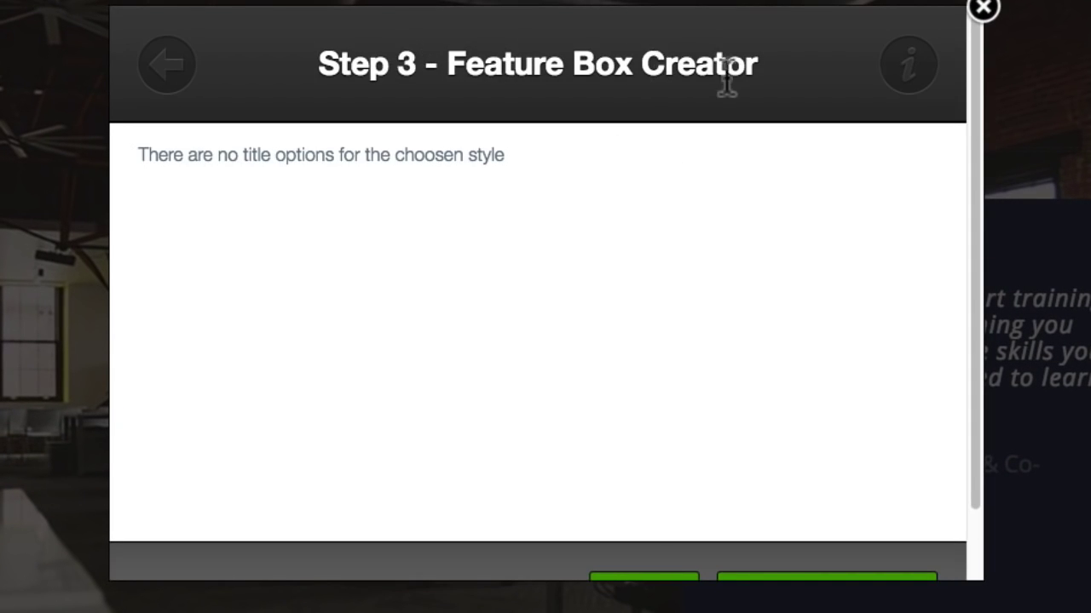
scroll(726, 81, "down", 2)
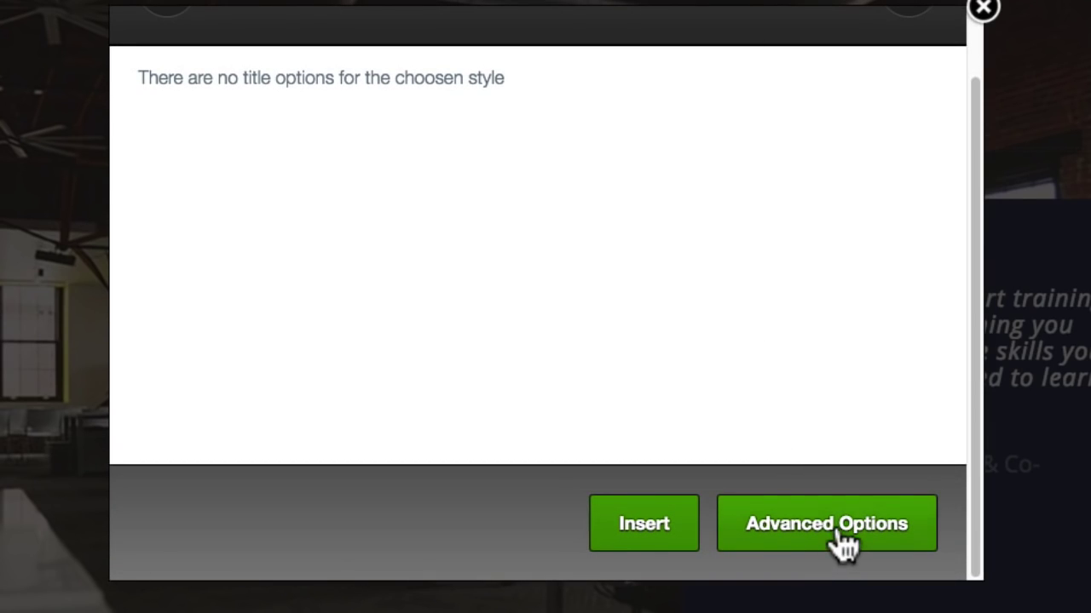
left_click(843, 545)
scroll(791, 243, "down", 5)
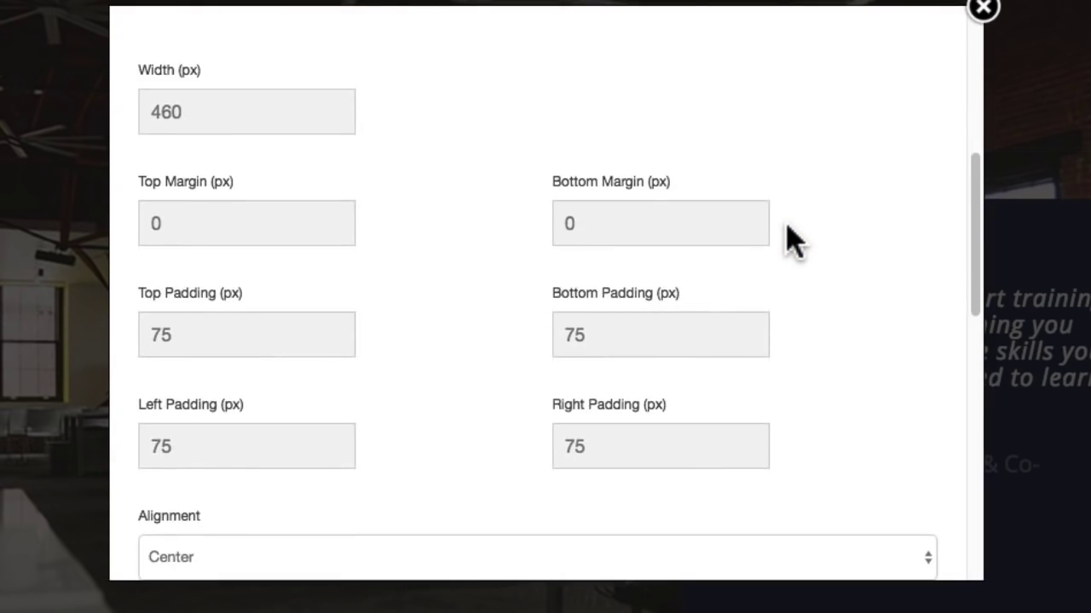
scroll(784, 236, "down", 3)
scroll(657, 207, "up", 3)
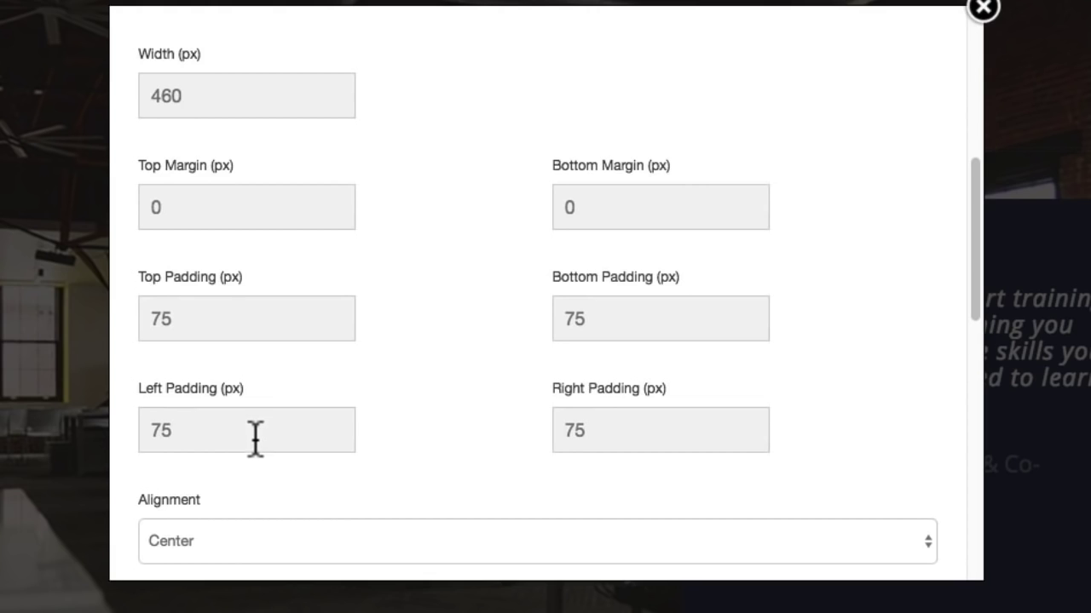
left_click(207, 93)
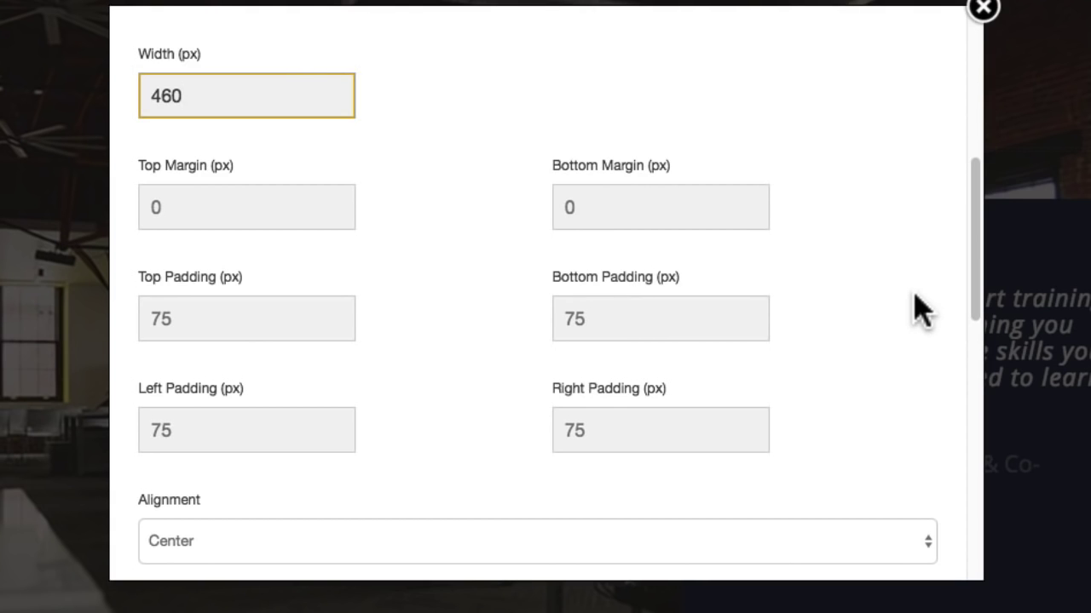
Examine the feature box's alignment, background gradient colour and border options, and leave without inserting changes.
scroll(920, 309, "down", 5)
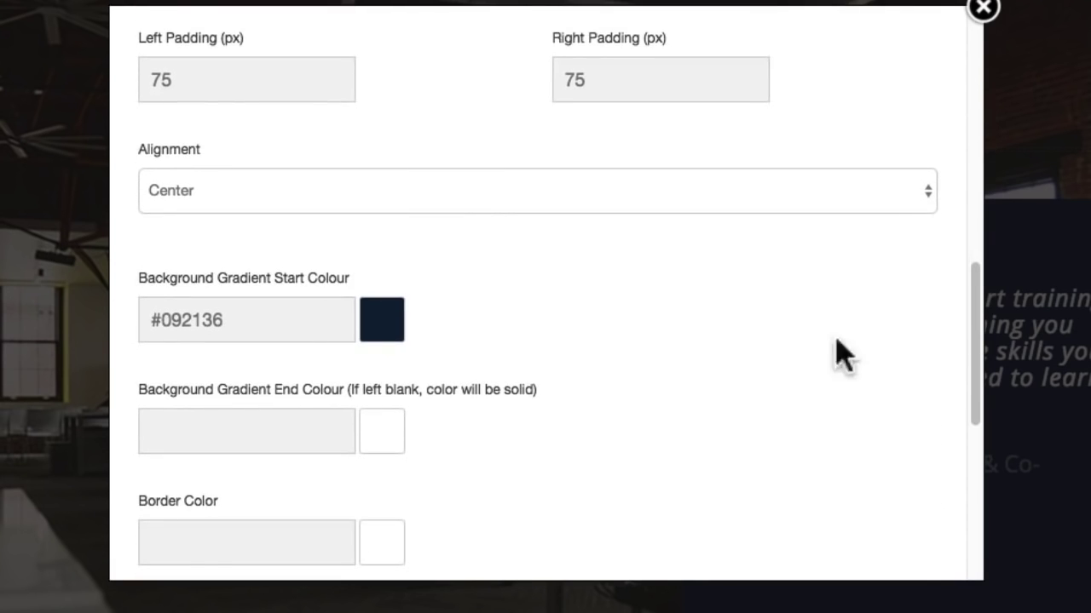
left_click(322, 328)
key("Tab")
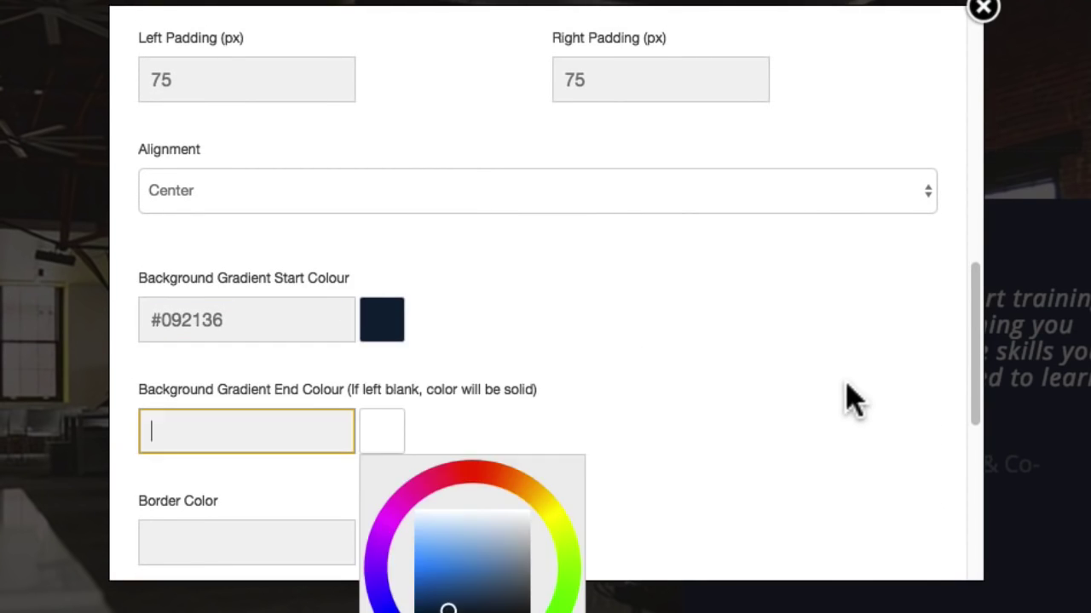
left_click(869, 341)
scroll(869, 340, "down", 7)
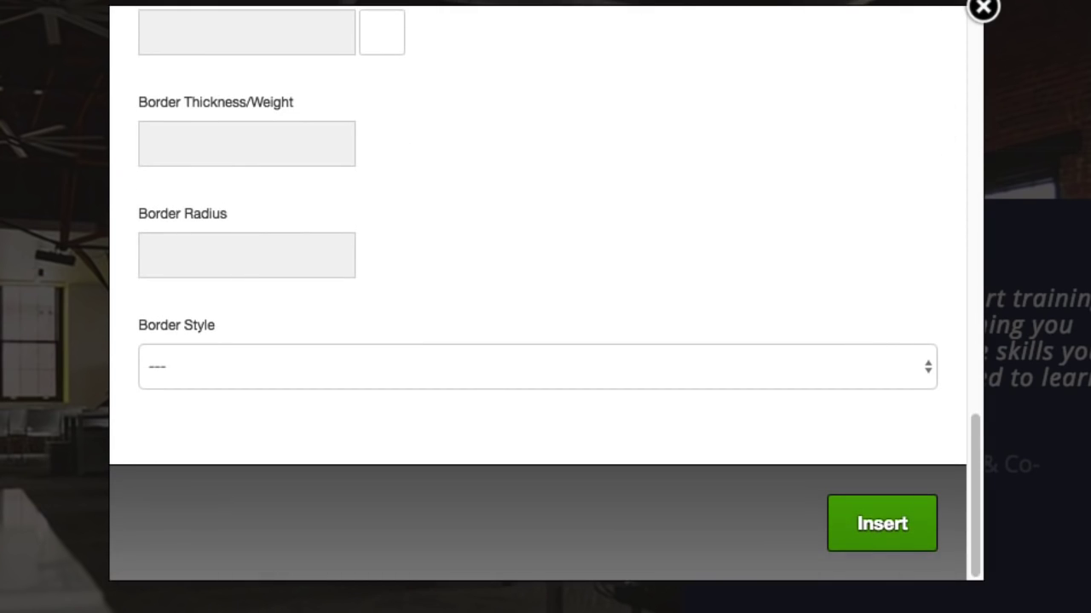
left_click(983, 9)
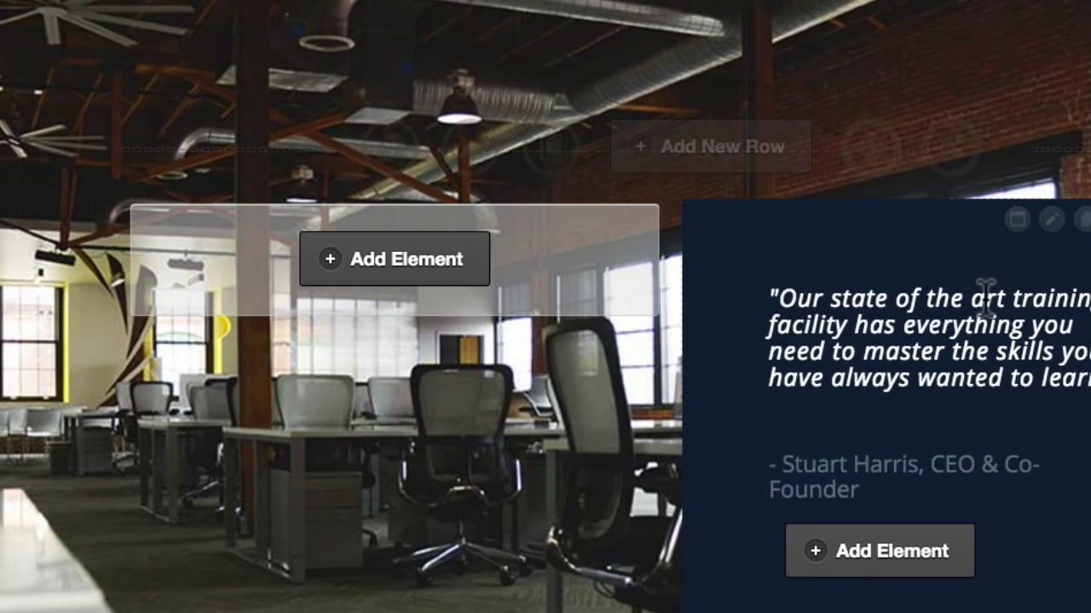
Open the feature box's content and examine the text and font settings of its quote and attribution line, leaving both unedited.
left_click(1057, 225)
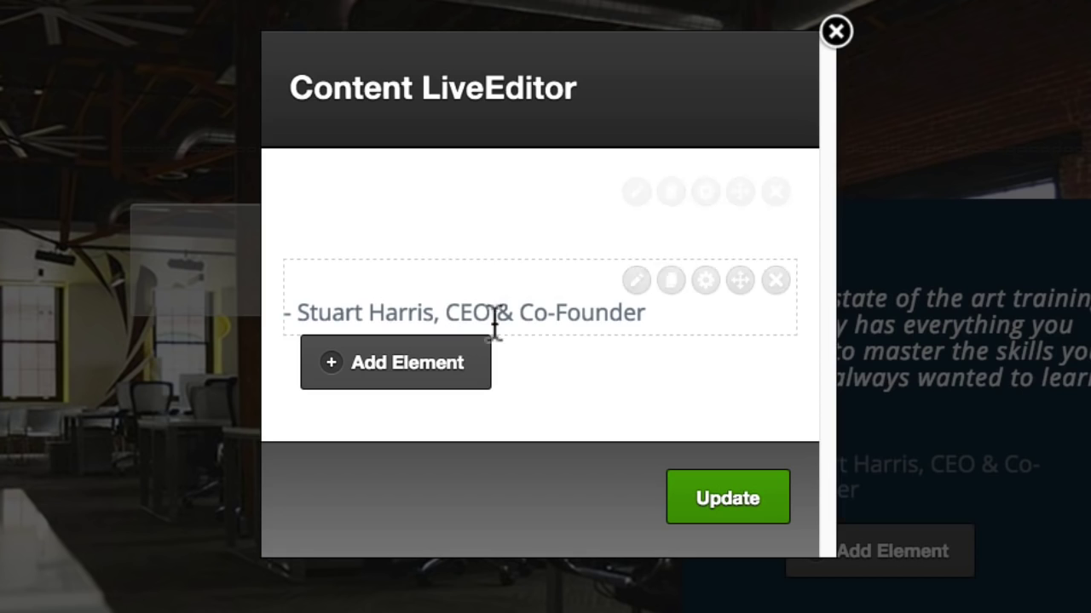
left_click(636, 193)
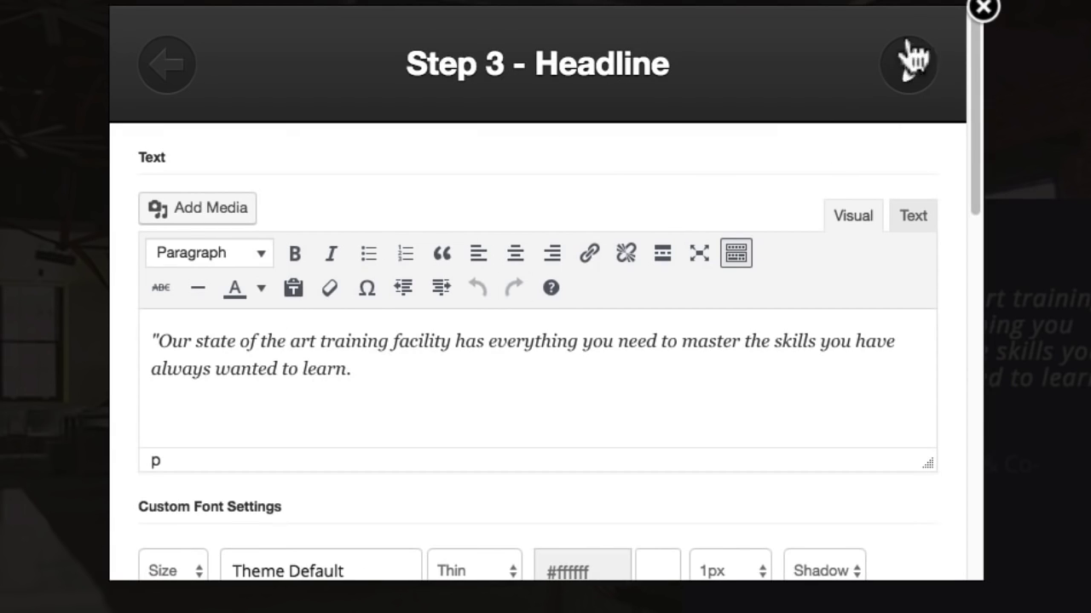
left_click(983, 8)
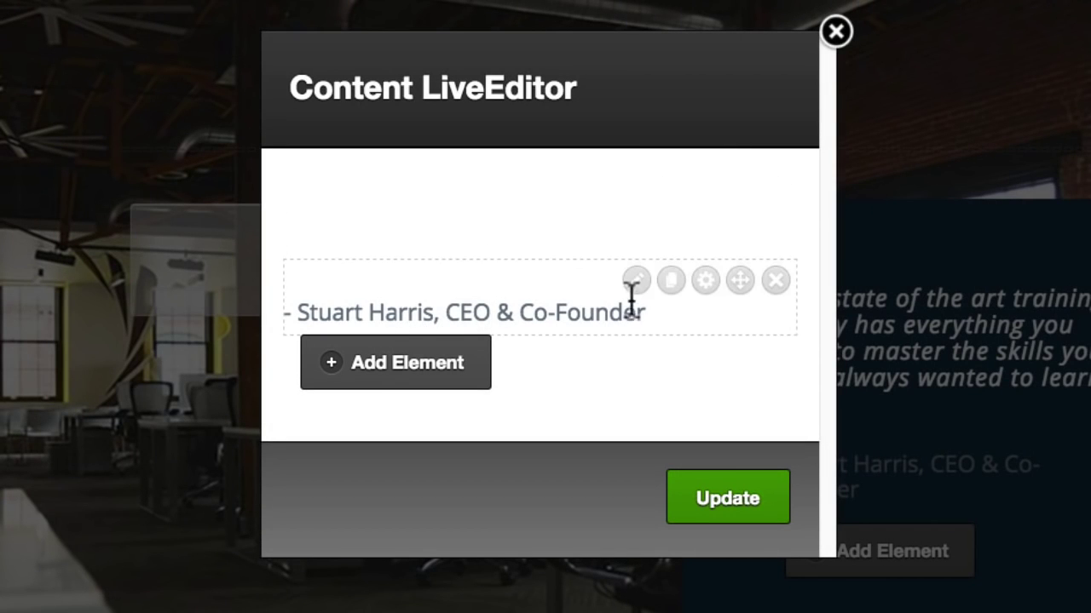
left_click(635, 283)
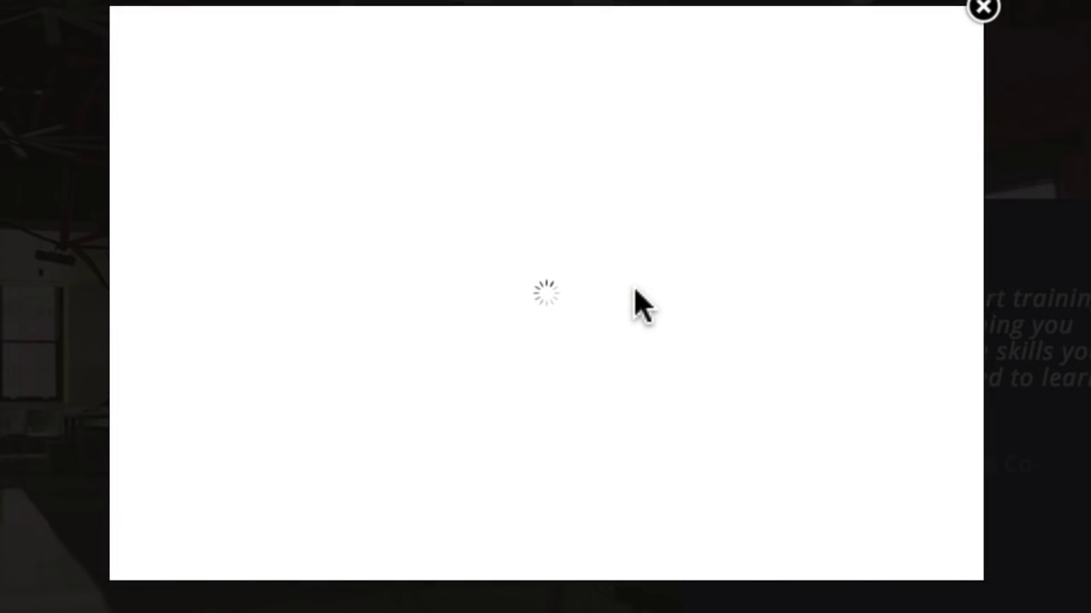
scroll(633, 304, "down", 3)
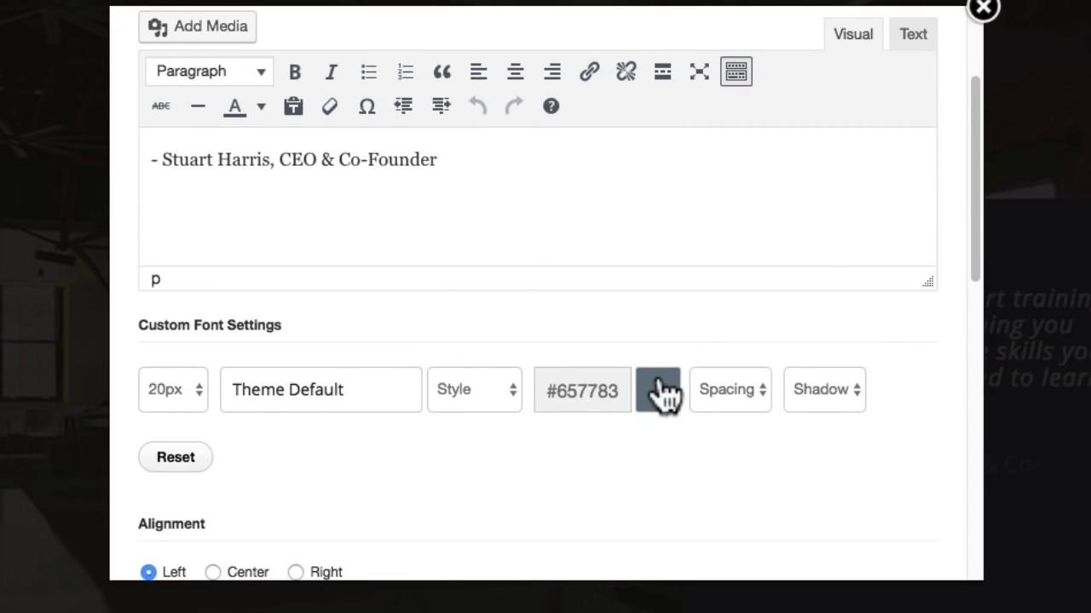
left_click(983, 11)
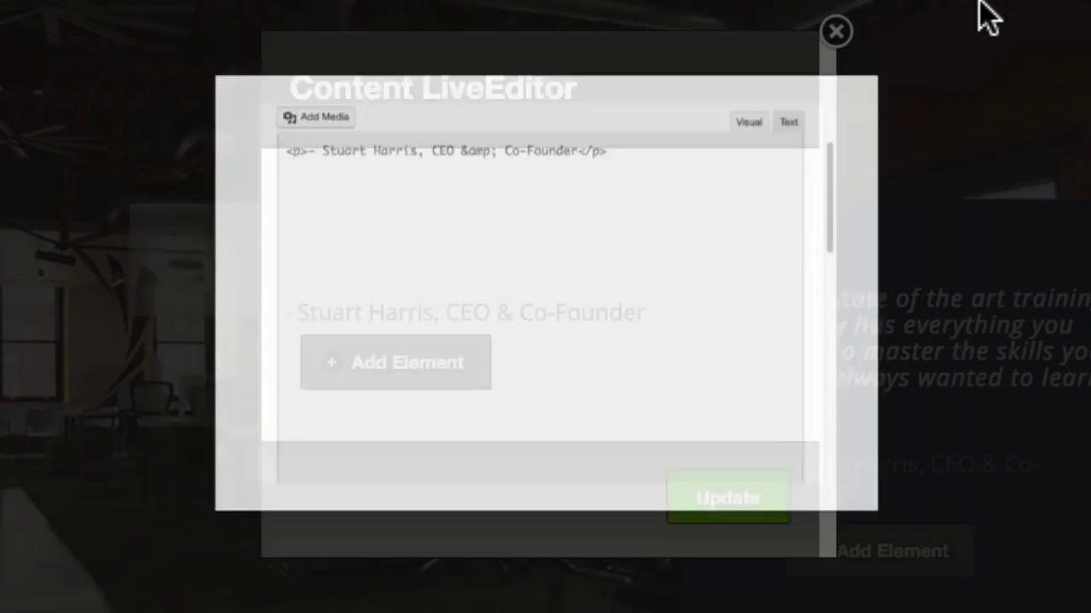
left_click(834, 41)
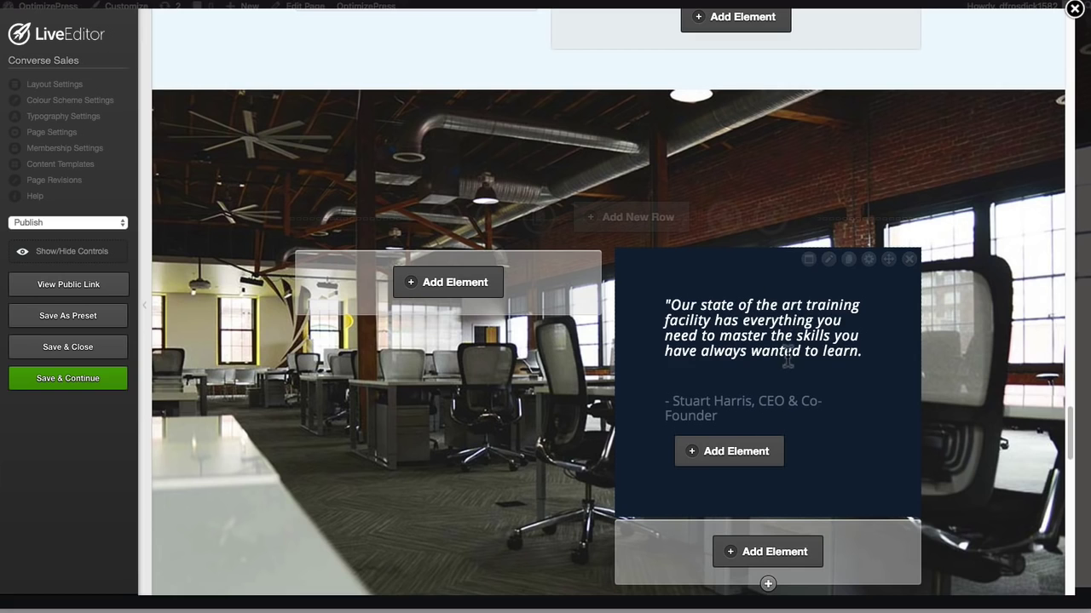
Look back through the template from the office-photo row up to the tabbed features section and down to the Sell A Main Benefit row.
scroll(528, 333, "down", 2)
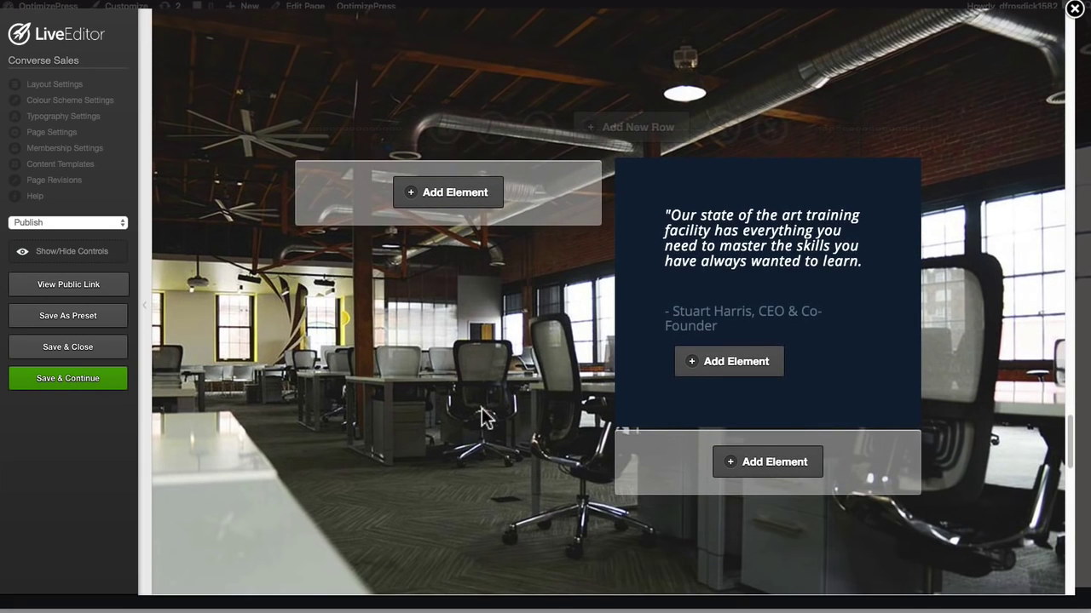
scroll(483, 417, "down", 1)
scroll(483, 417, "up", 3)
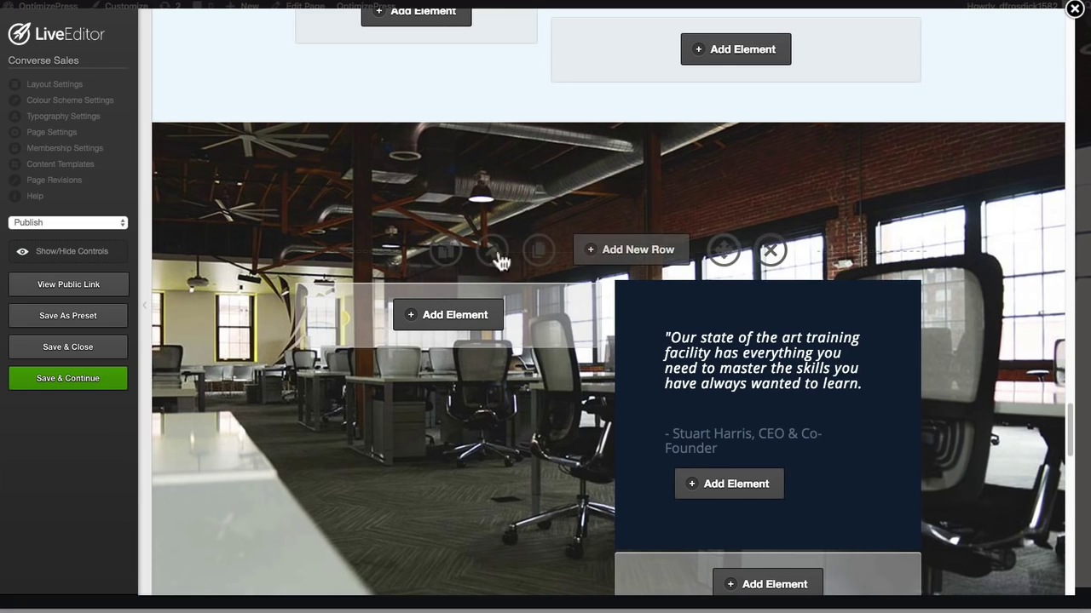
scroll(292, 392, "up", 10)
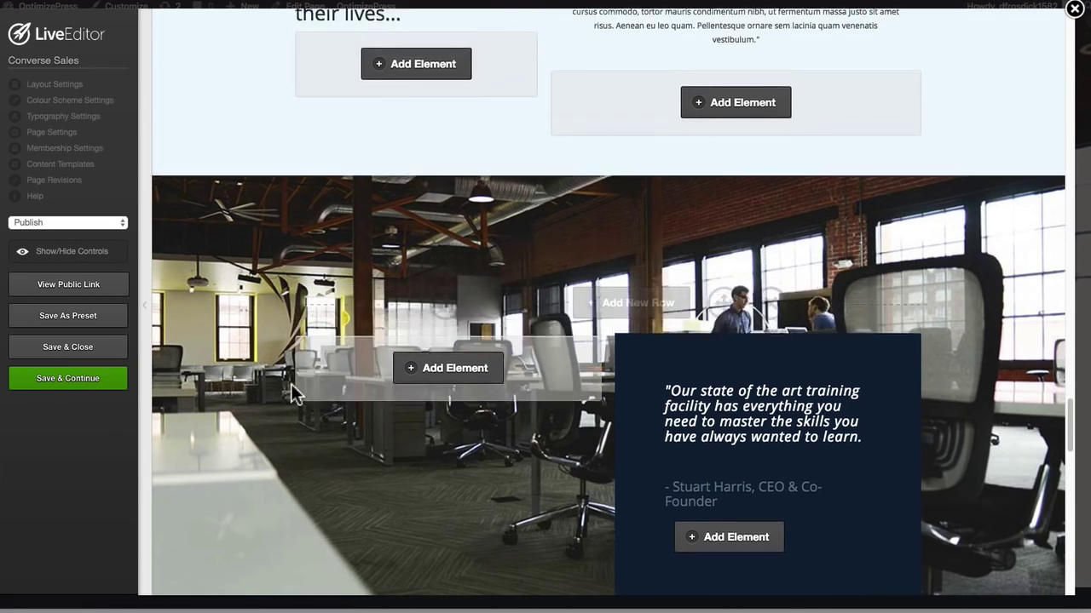
scroll(292, 392, "up", 10)
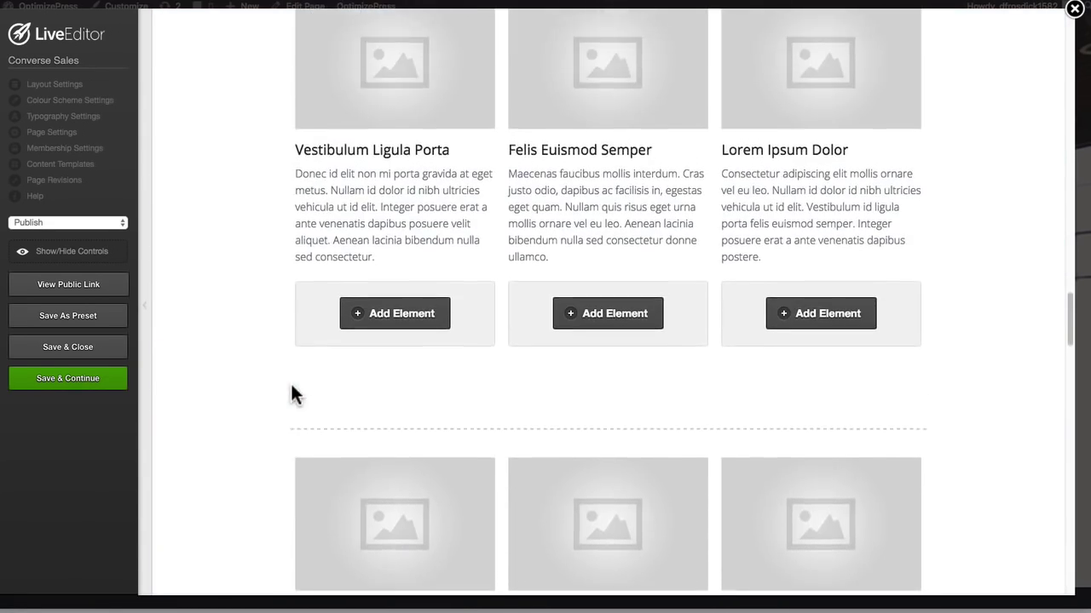
scroll(291, 388, "up", 18)
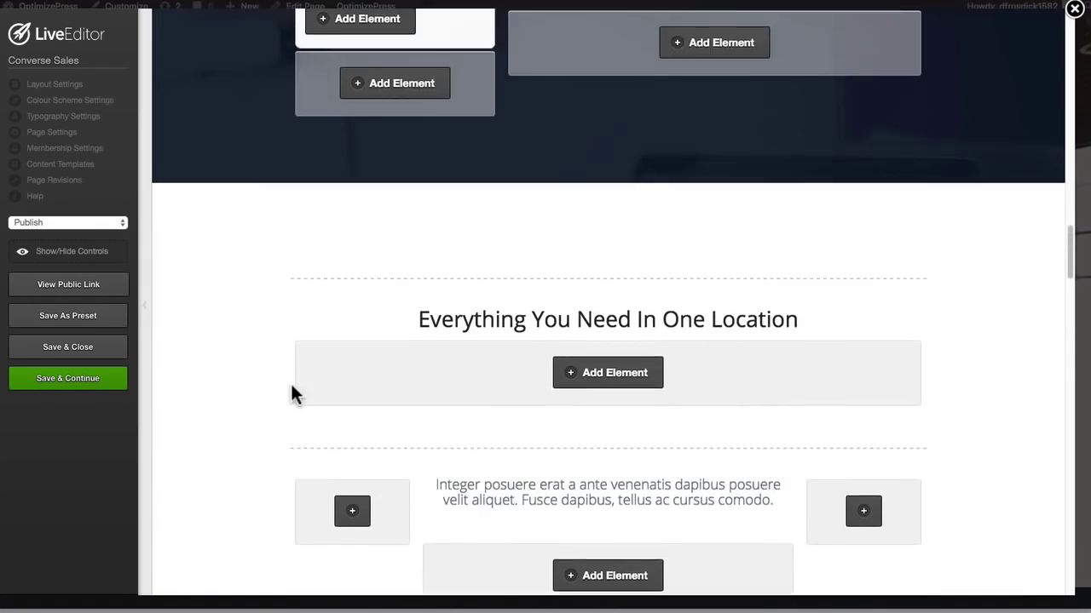
scroll(291, 388, "up", 10)
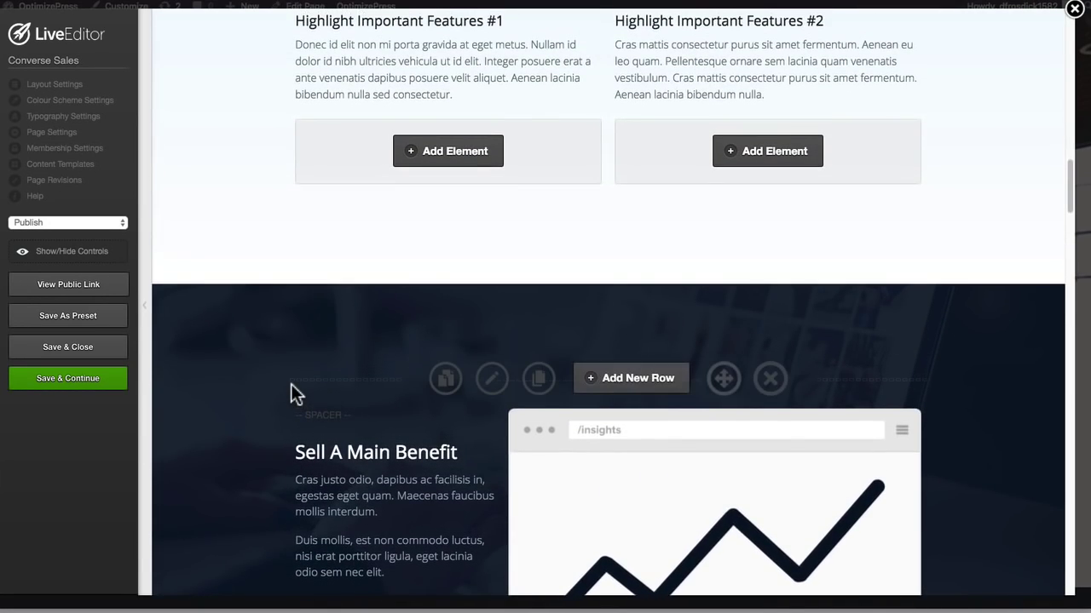
scroll(291, 383, "up", 16)
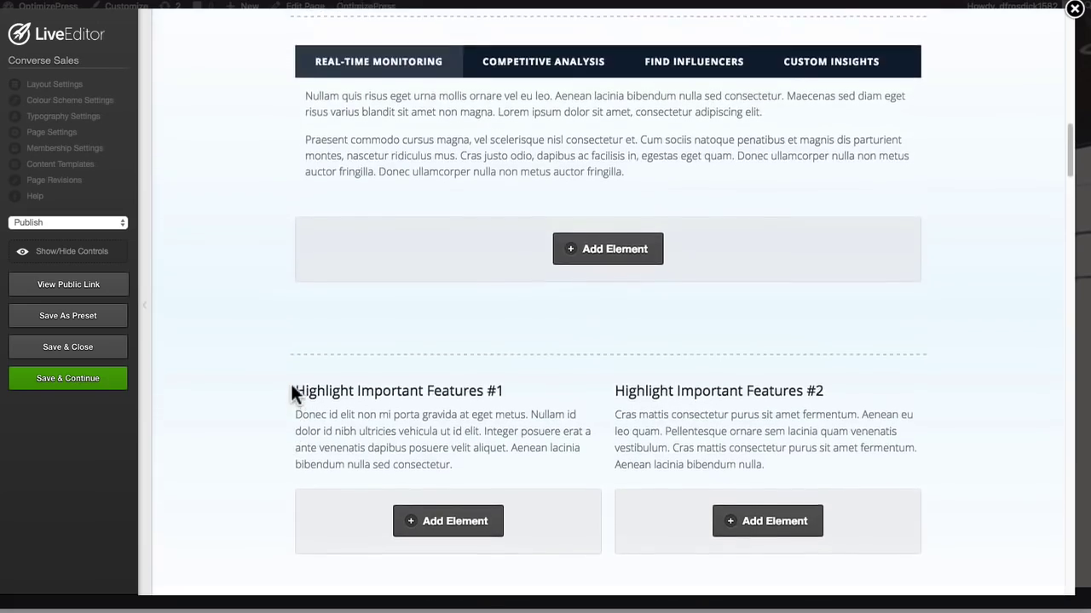
scroll(291, 385, "up", 4)
scroll(291, 385, "down", 12)
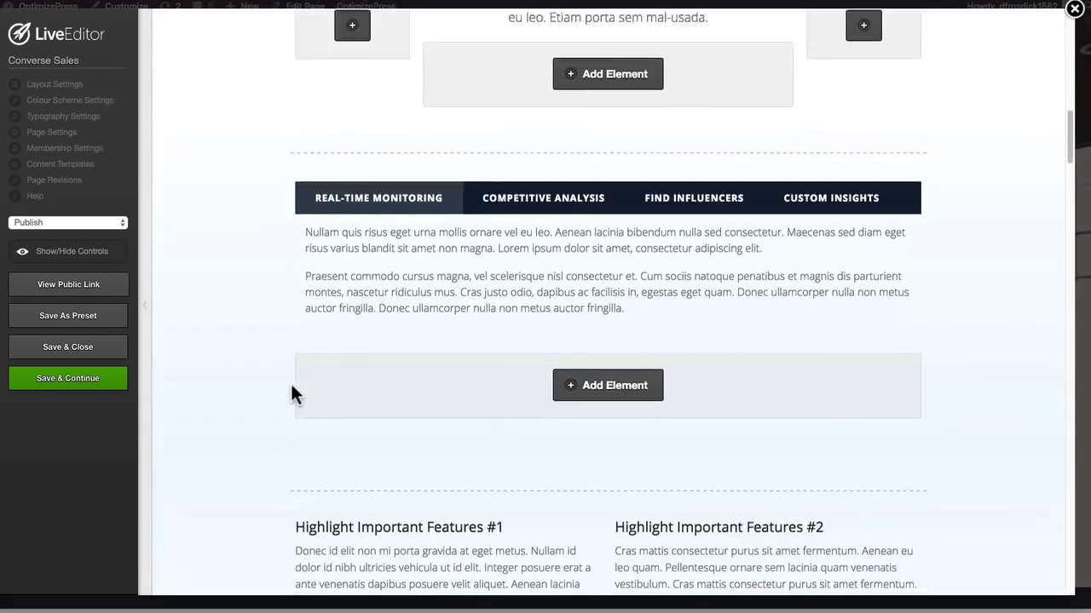
scroll(291, 382, "down", 12)
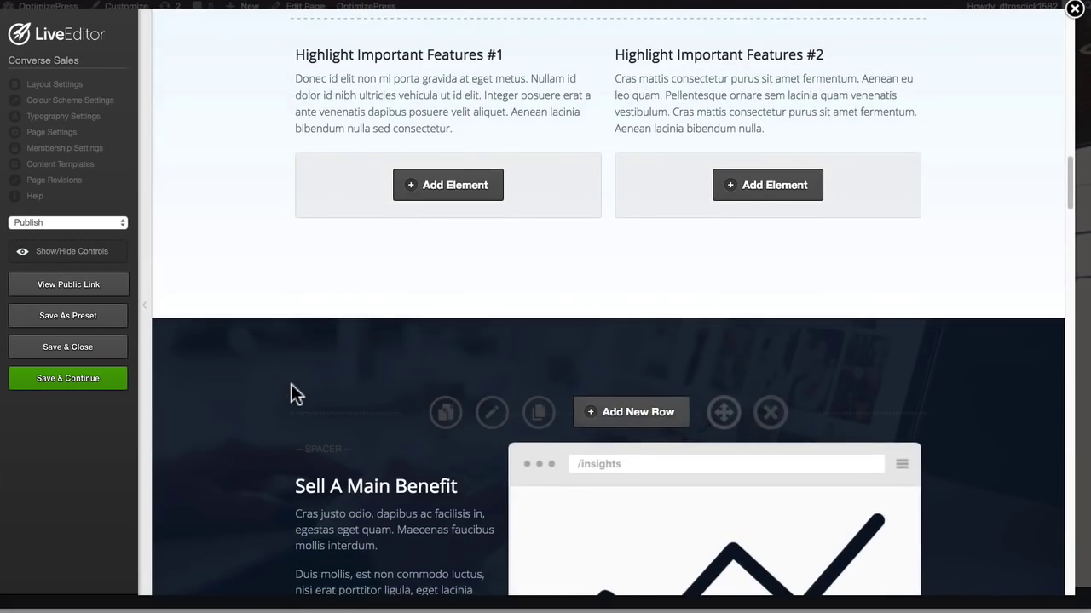
scroll(291, 385, "down", 1)
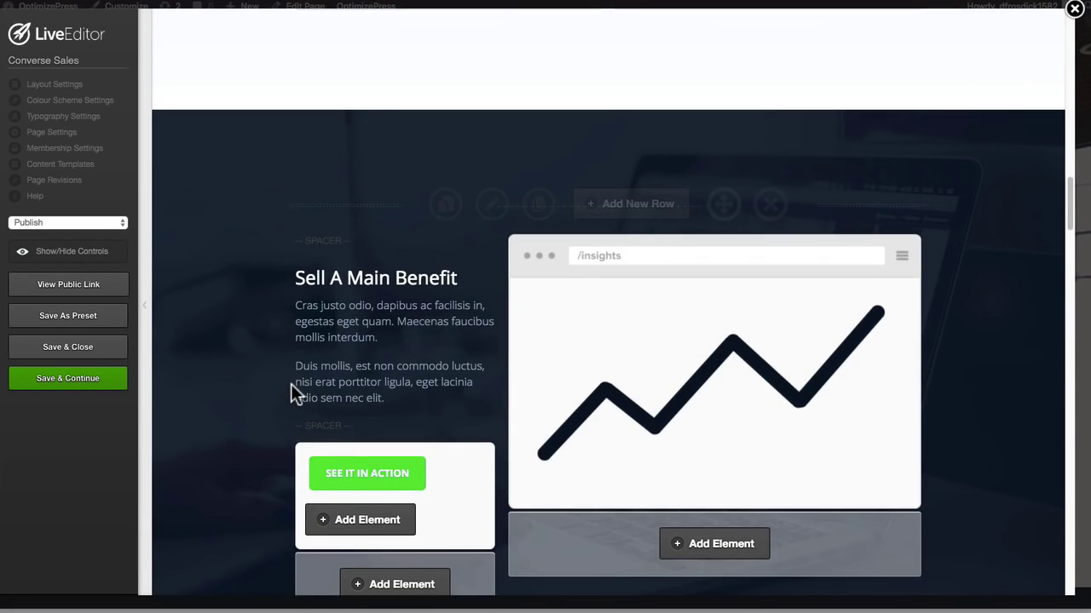
scroll(267, 343, "down", 1)
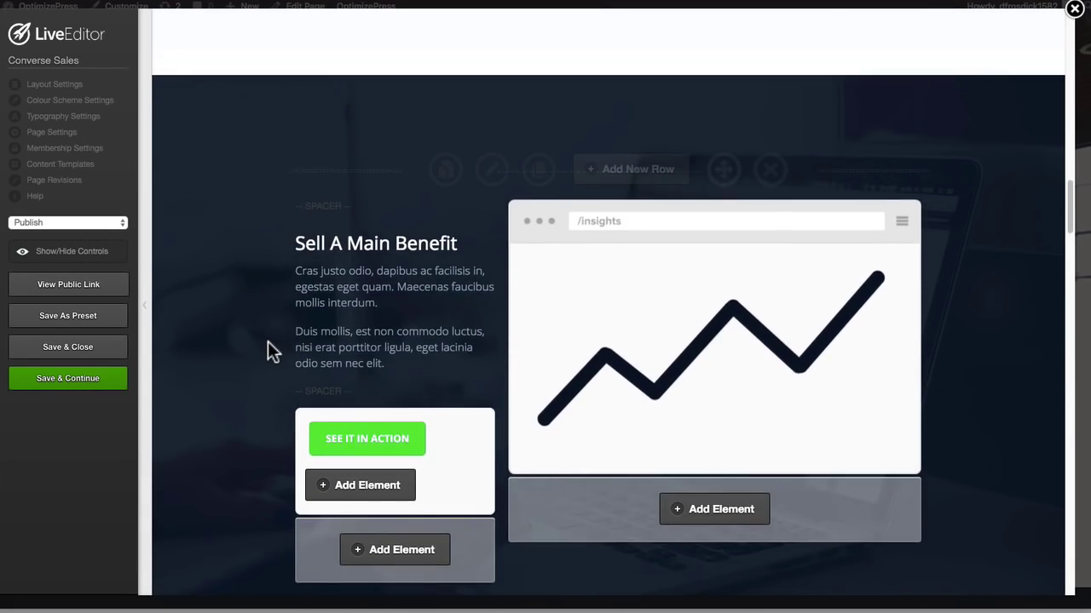
Look back over the template from the Sell A Main Benefit row up to the hero headline, and save and close the page.
scroll(267, 343, "down", 2)
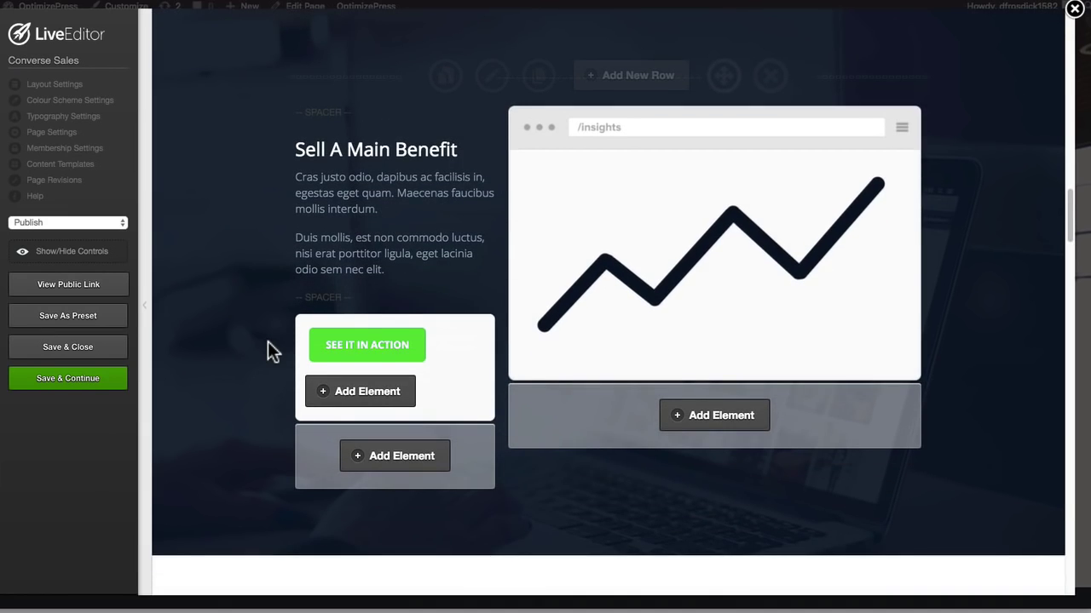
scroll(263, 292, "up", 3)
scroll(263, 292, "down", 2)
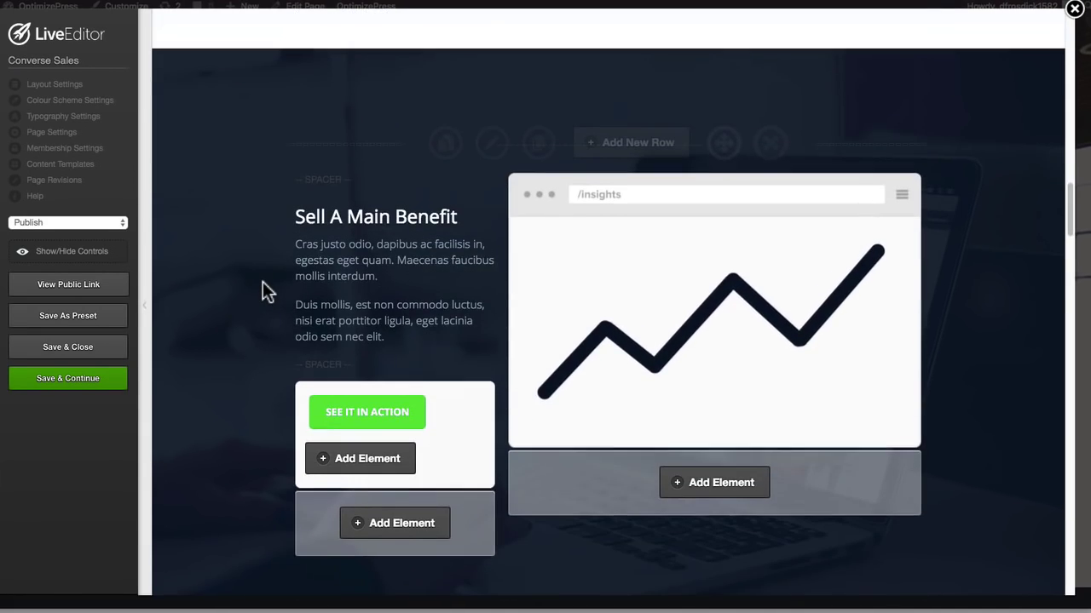
mouse_move(449, 260)
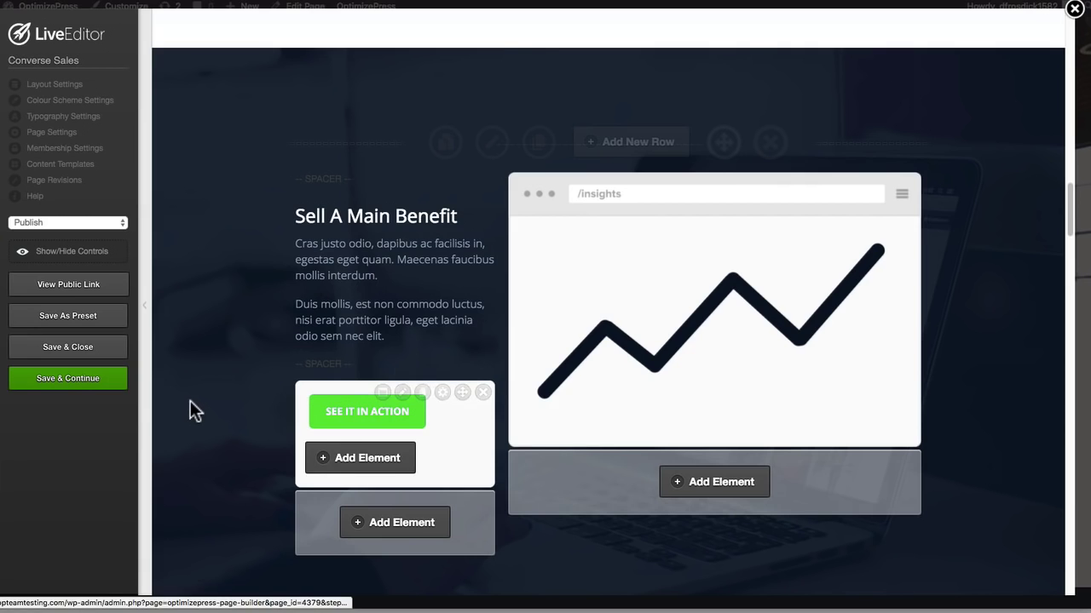
scroll(190, 400, "up", 10)
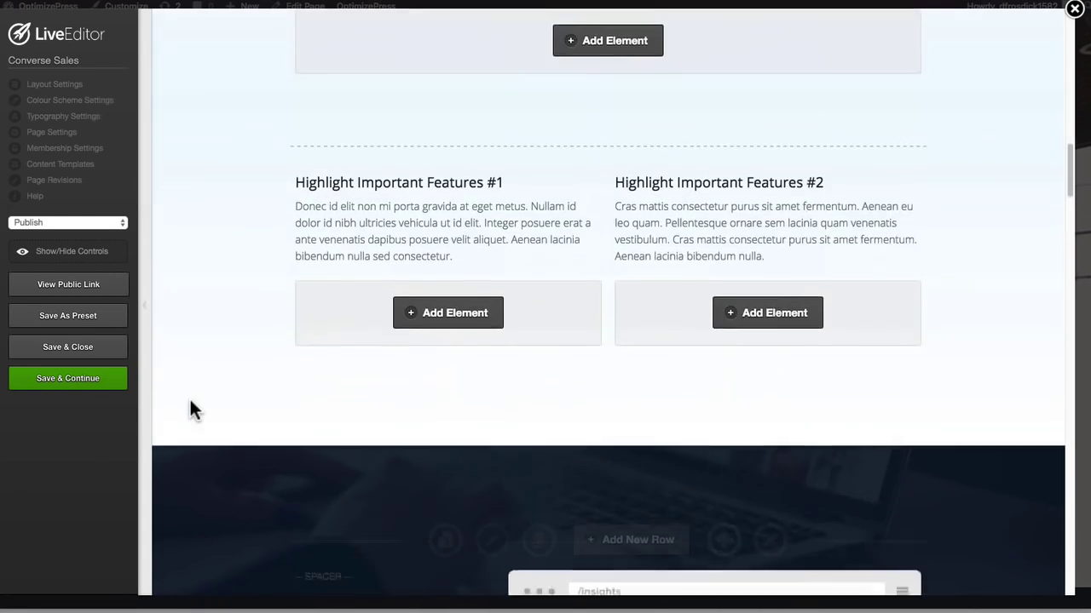
scroll(189, 397, "up", 6)
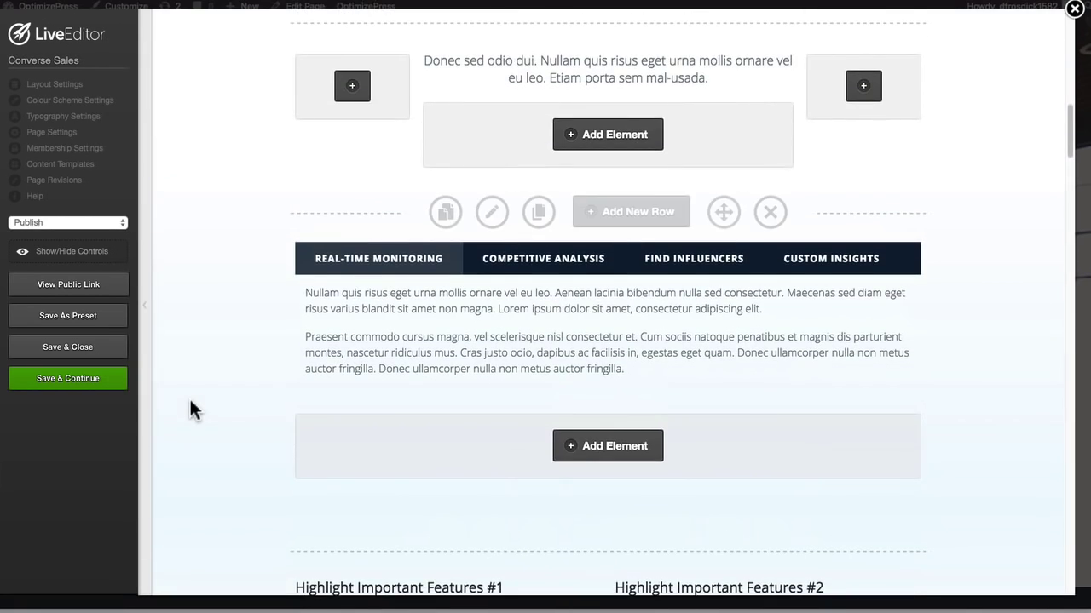
scroll(190, 397, "up", 8)
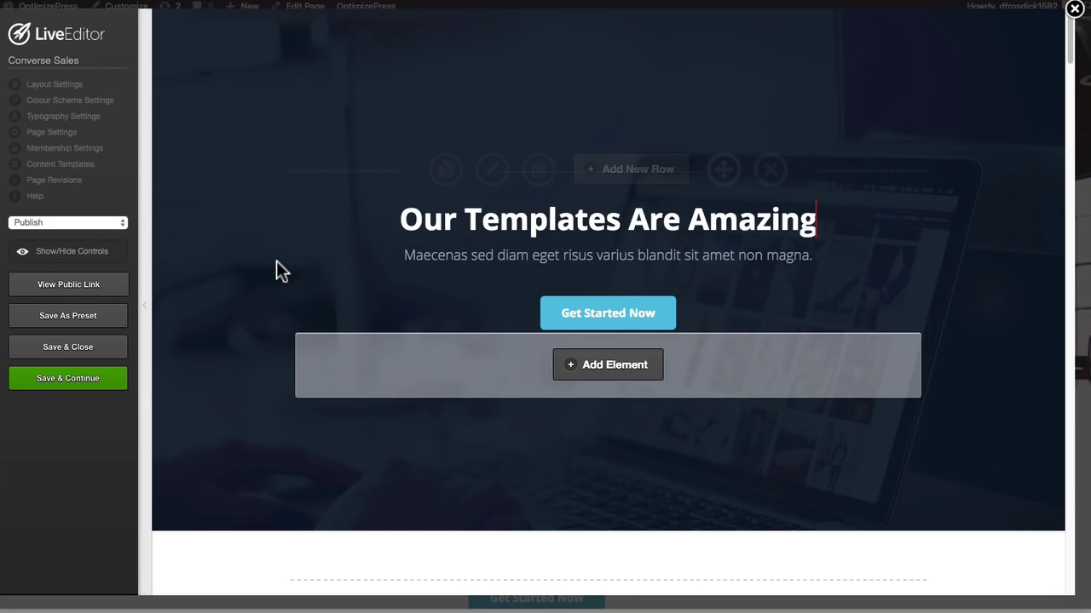
left_click(104, 351)
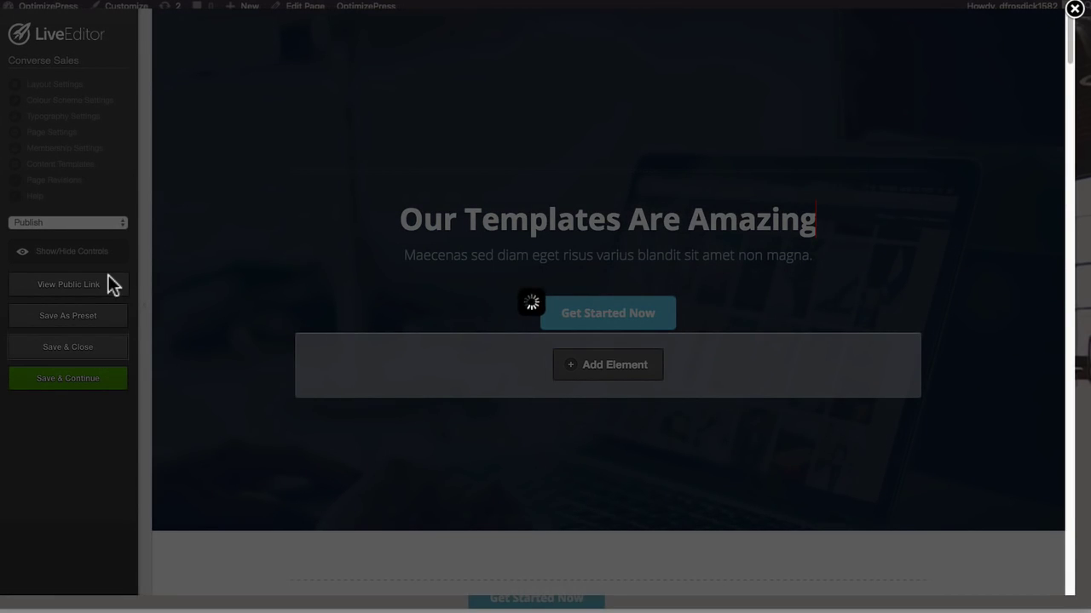
Examine the plan columns, brand logos and FAQ on Mention's pricing page, and return to the template's own Choose Your Plan page.
scroll(257, 203, "up", 20)
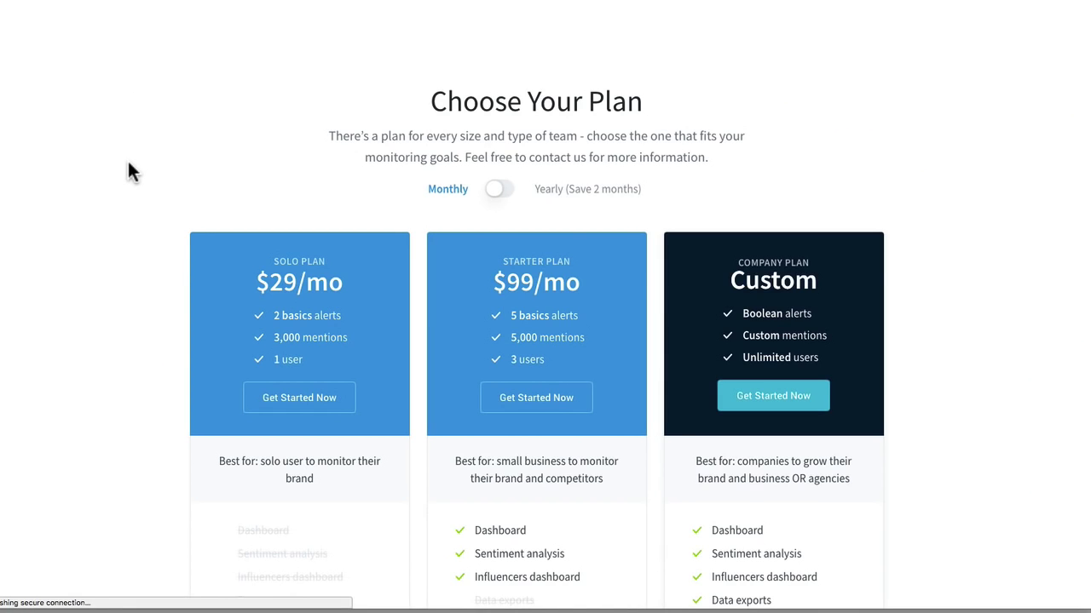
scroll(127, 163, "down", 6)
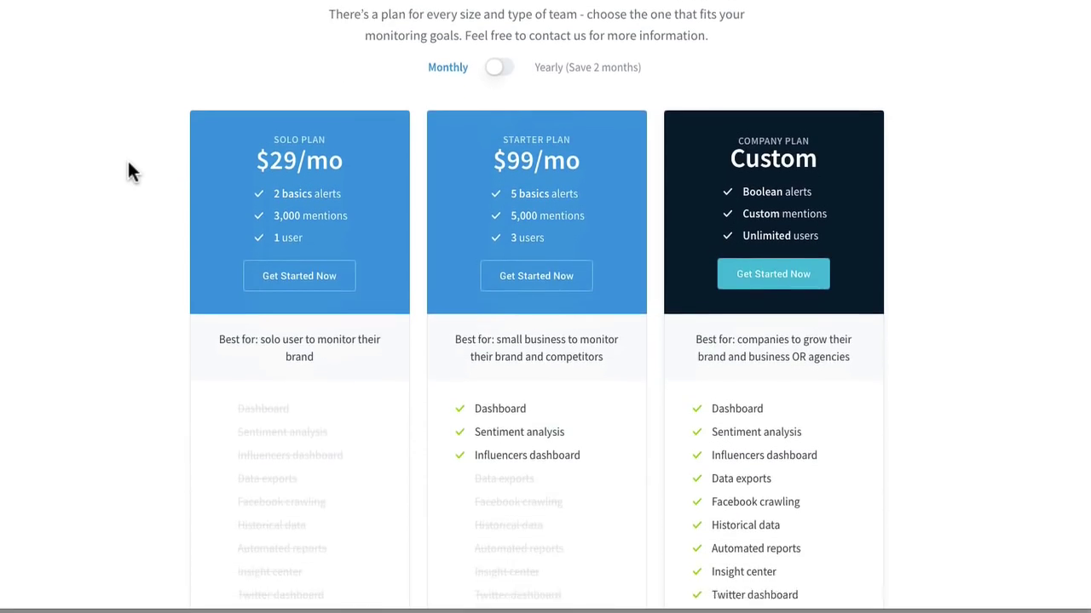
scroll(129, 171, "down", 2)
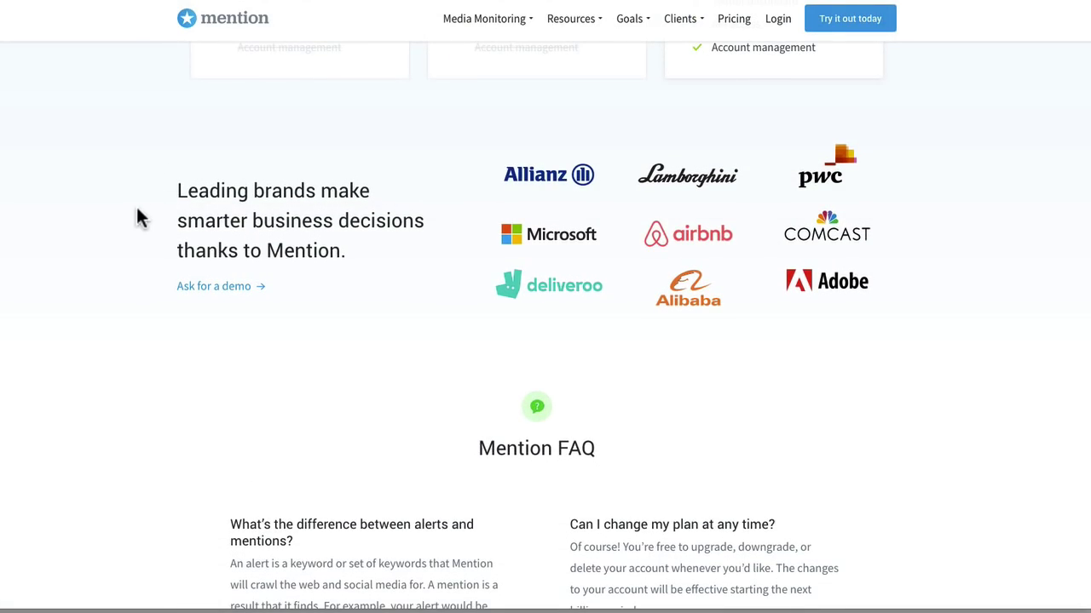
scroll(138, 213, "down", 2)
scroll(138, 213, "up", 10)
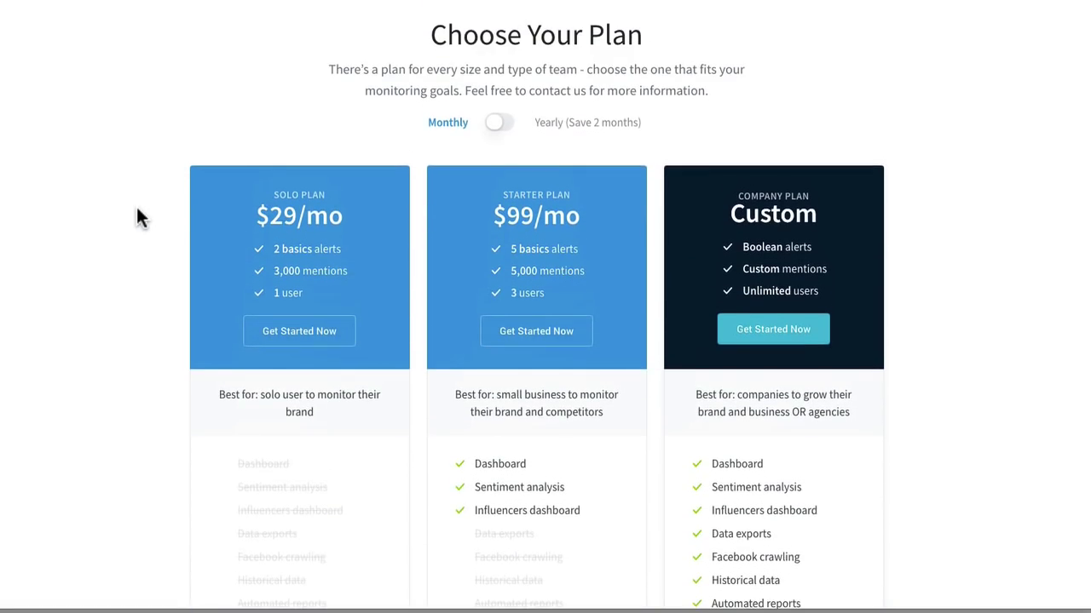
scroll(136, 214, "up", 1)
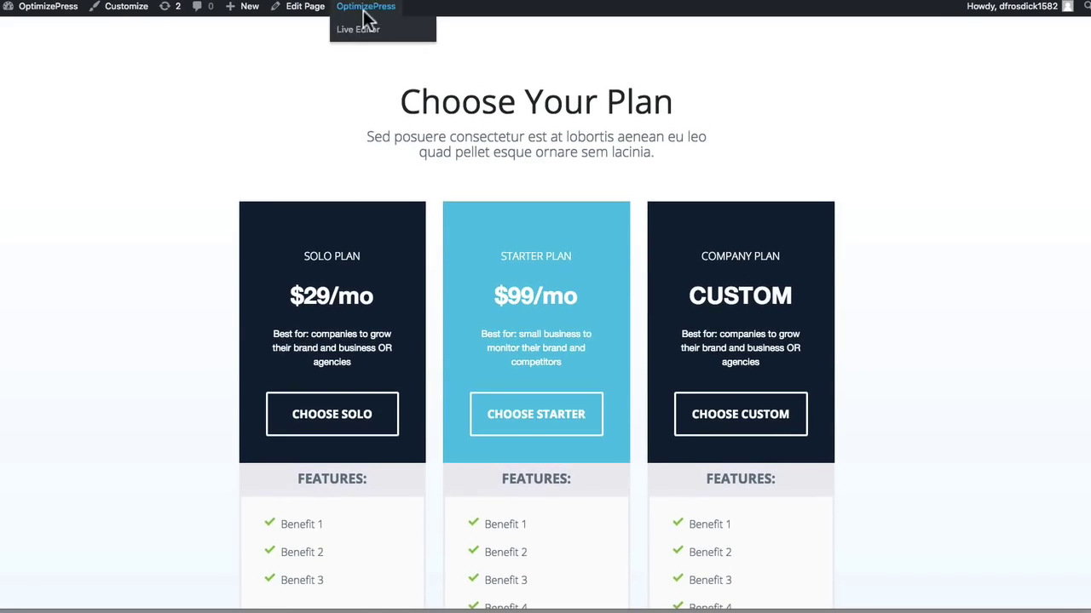
Open the Converse Pricing page in the Live Editor and review its pricing table, customer testimonial and two-column FAQ rows.
left_click(354, 30)
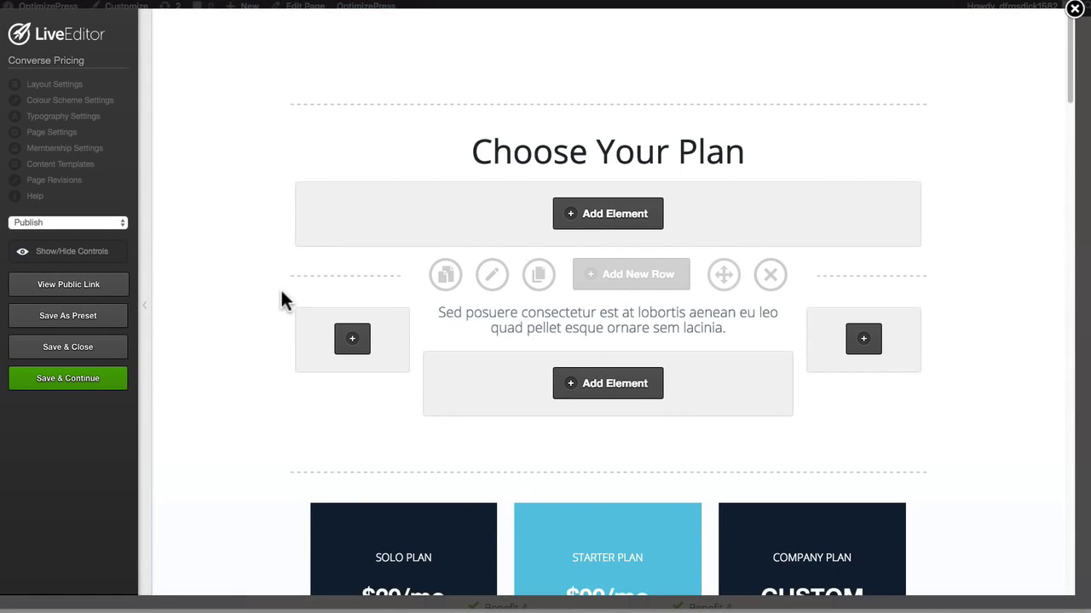
scroll(280, 288, "down", 5)
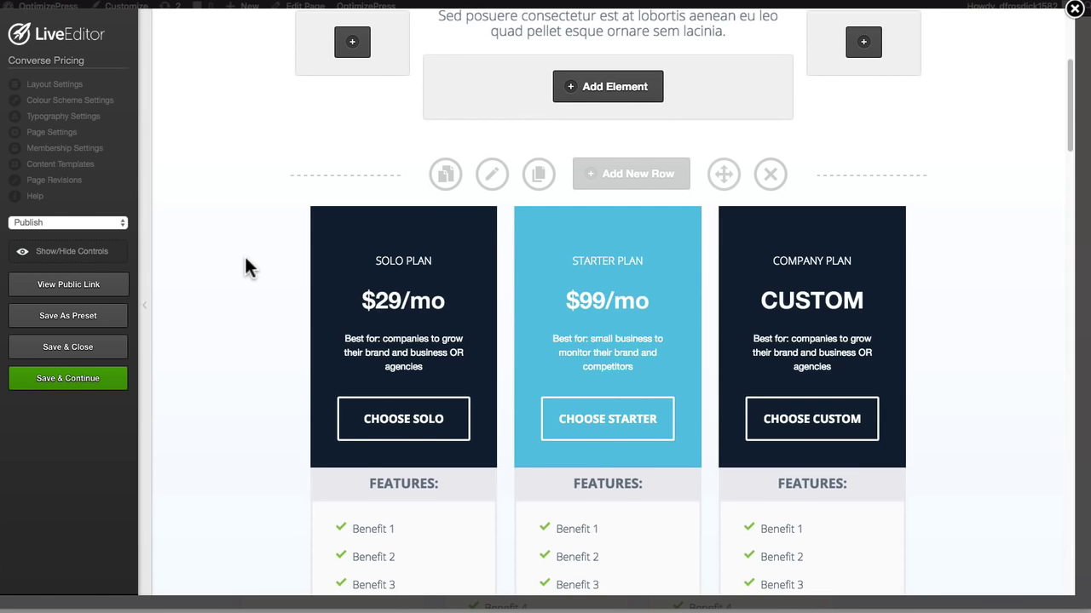
scroll(245, 259, "down", 8)
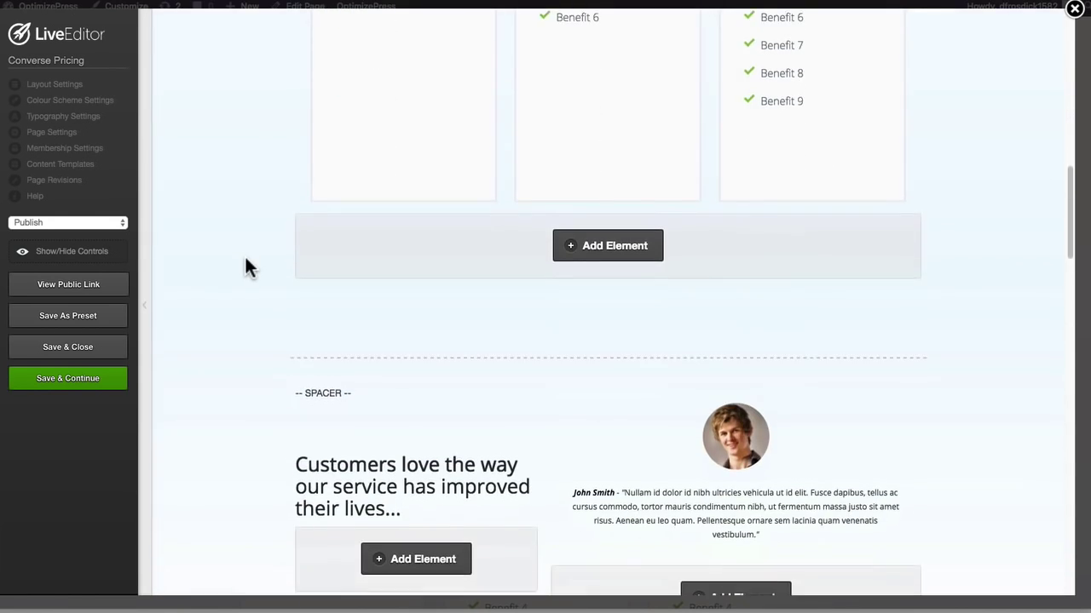
scroll(246, 259, "down", 8)
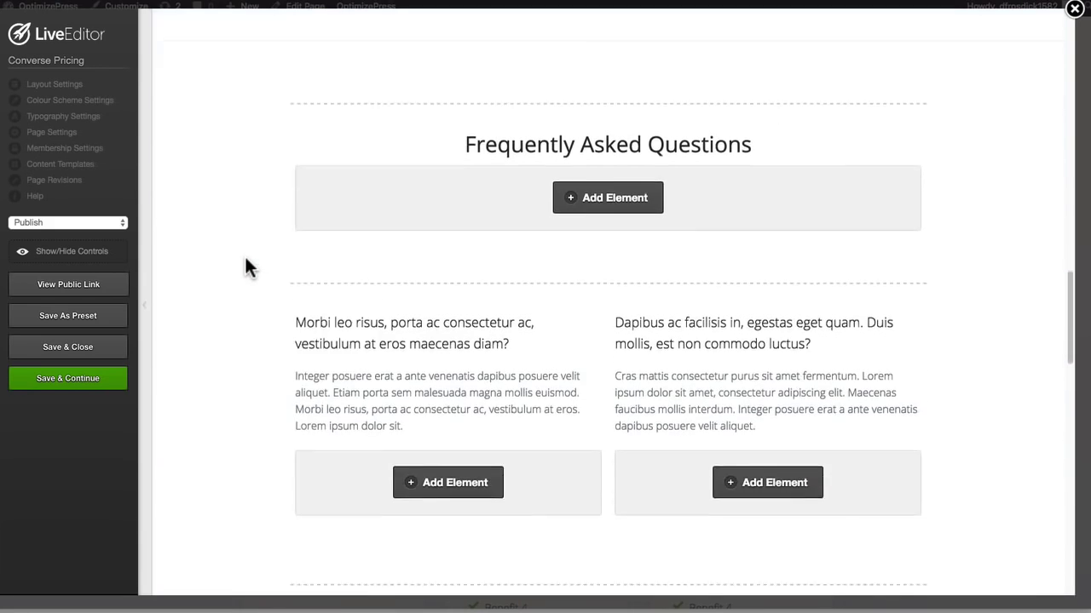
scroll(245, 268, "down", 5)
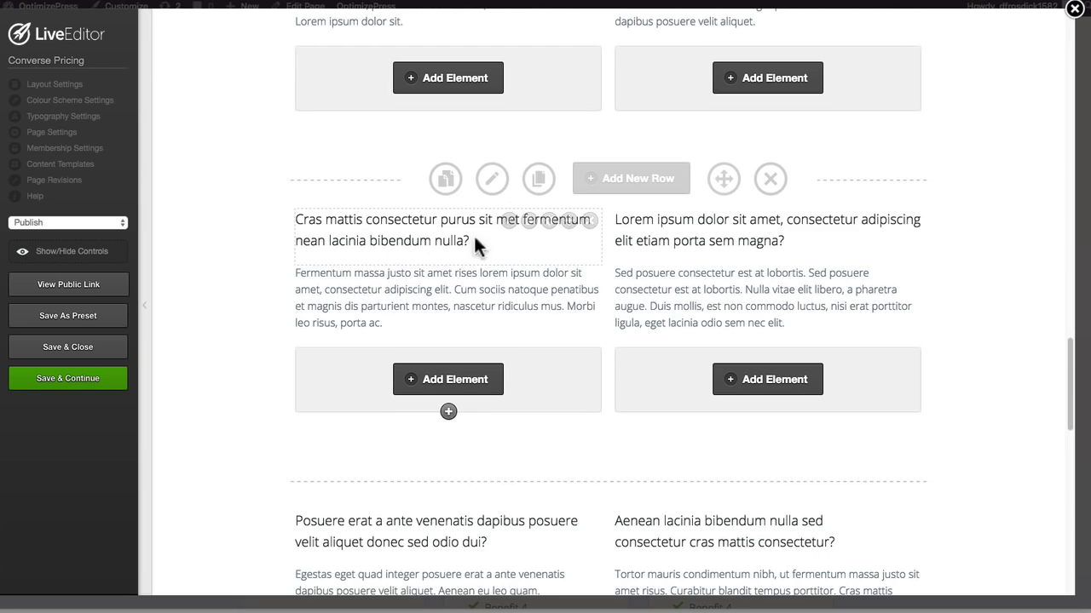
scroll(504, 352, "down", 1)
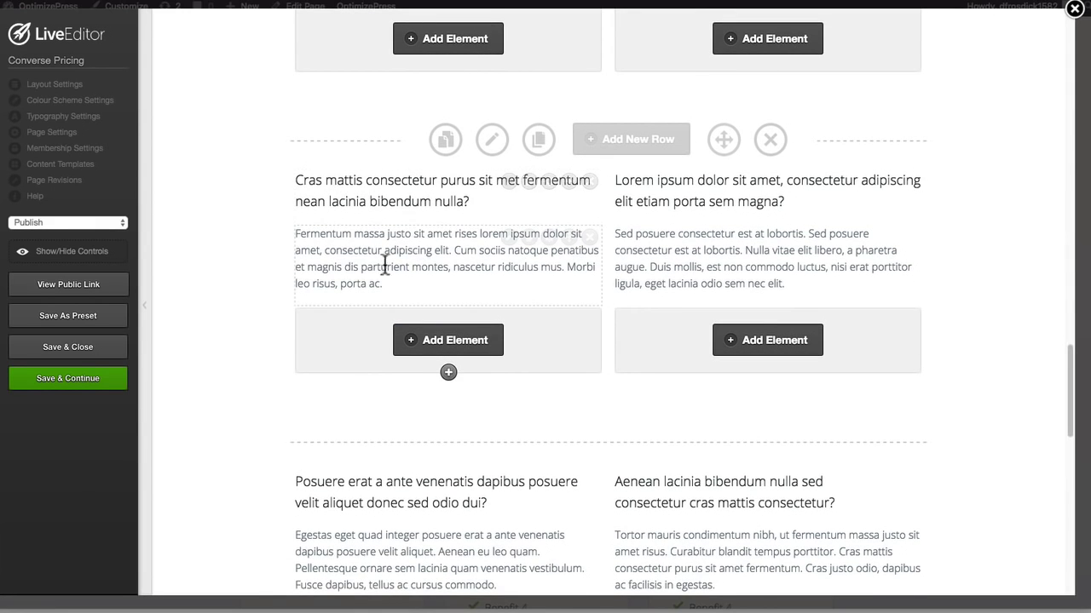
scroll(396, 264, "down", 6)
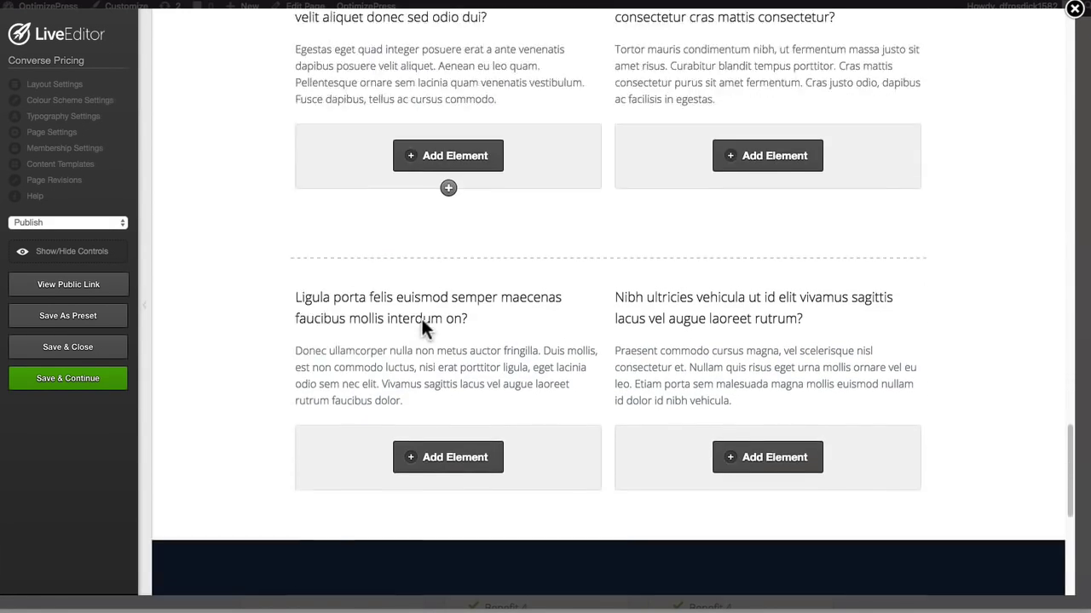
scroll(422, 318, "down", 3)
scroll(421, 319, "up", 8)
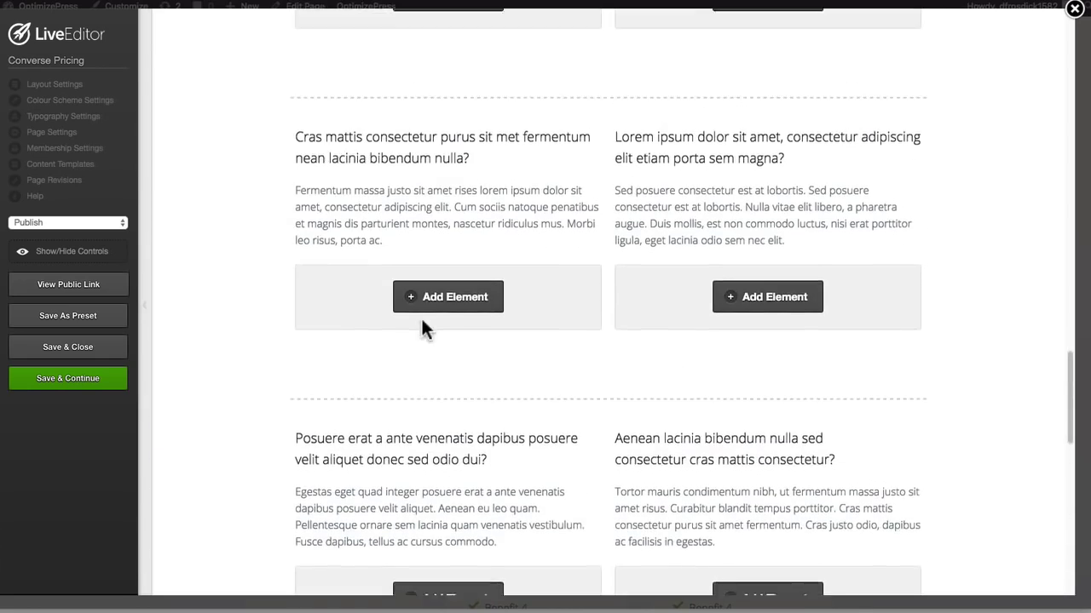
scroll(420, 316, "up", 3)
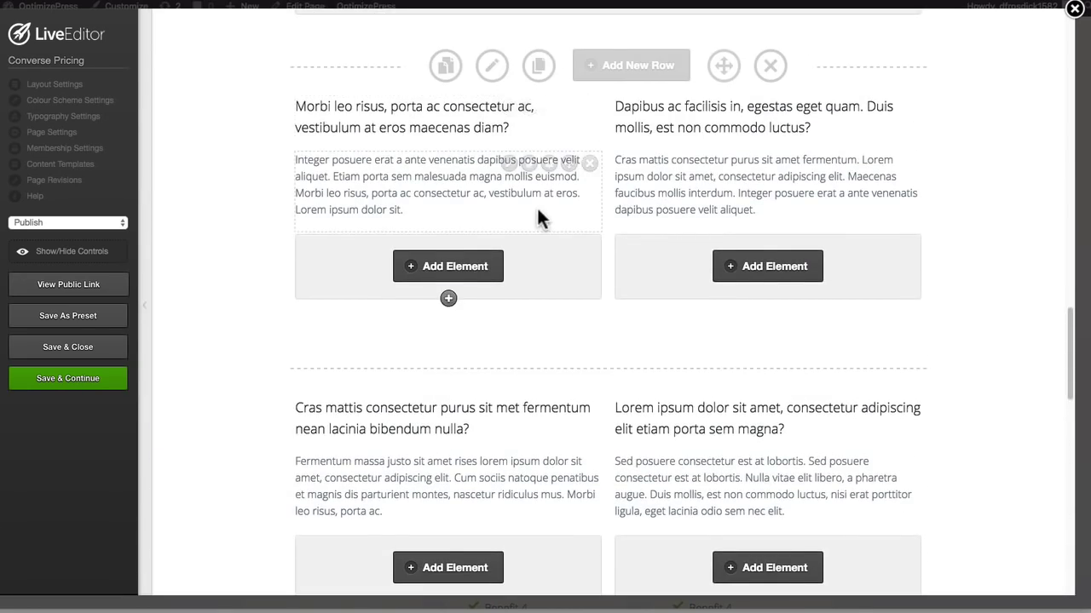
Open the testimonial slider's settings, examine the image, name, testimonial and link fields of its entries, and leave without inserting changes.
scroll(536, 217, "up", 7)
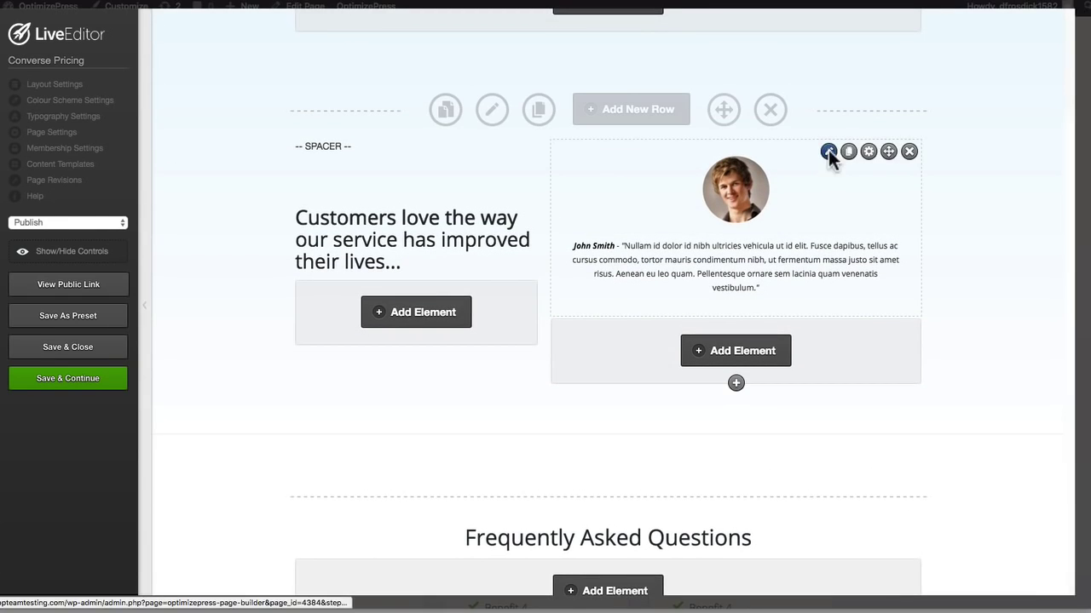
left_click(829, 151)
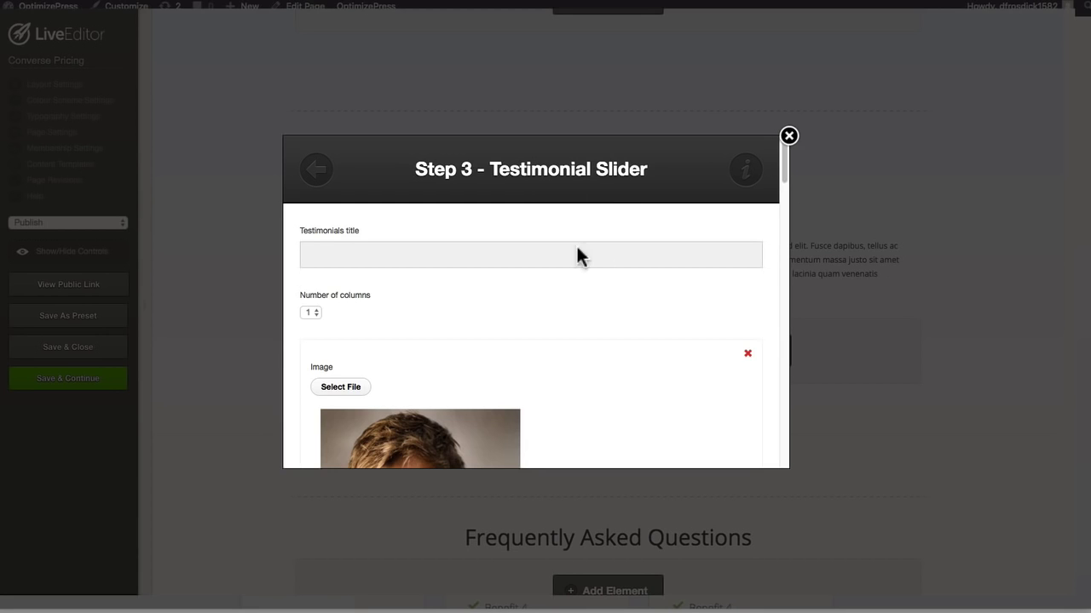
scroll(651, 300, "down", 5)
scroll(640, 307, "up", 3)
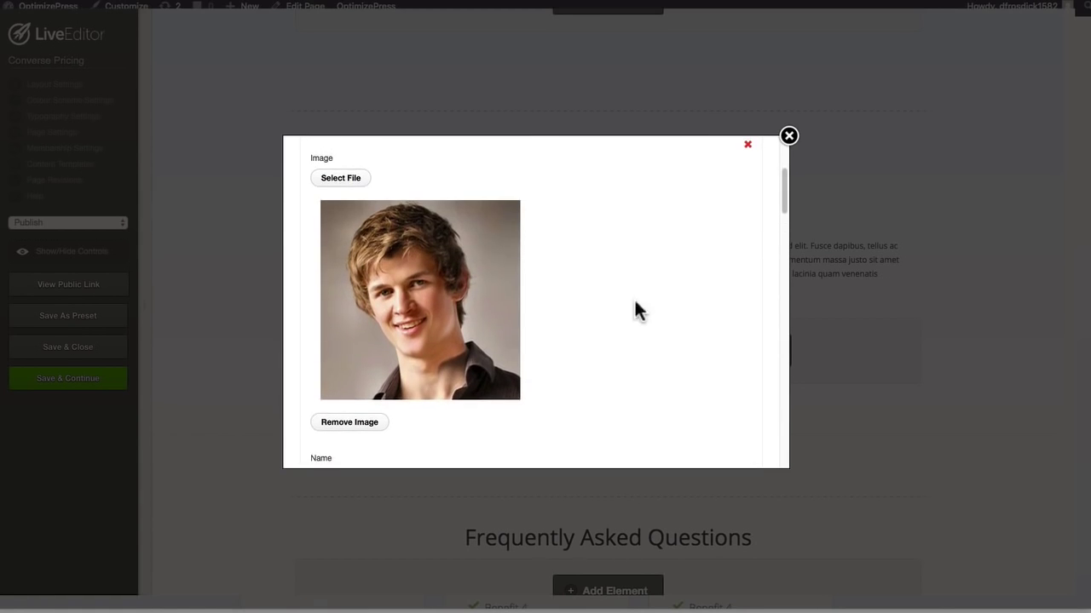
scroll(696, 299, "down", 6)
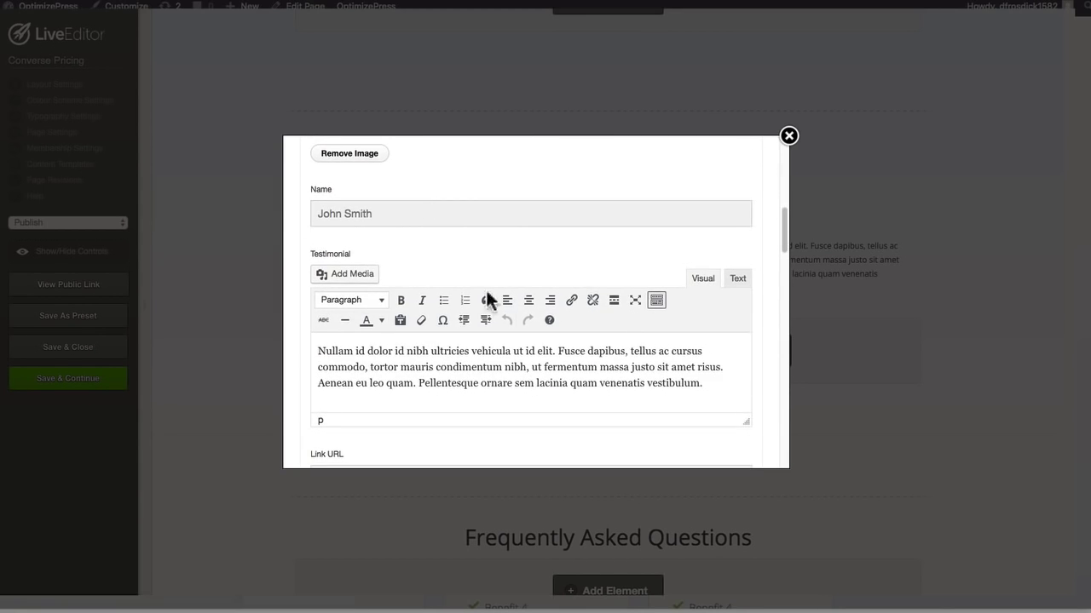
scroll(540, 358, "down", 4)
scroll(540, 366, "down", 2)
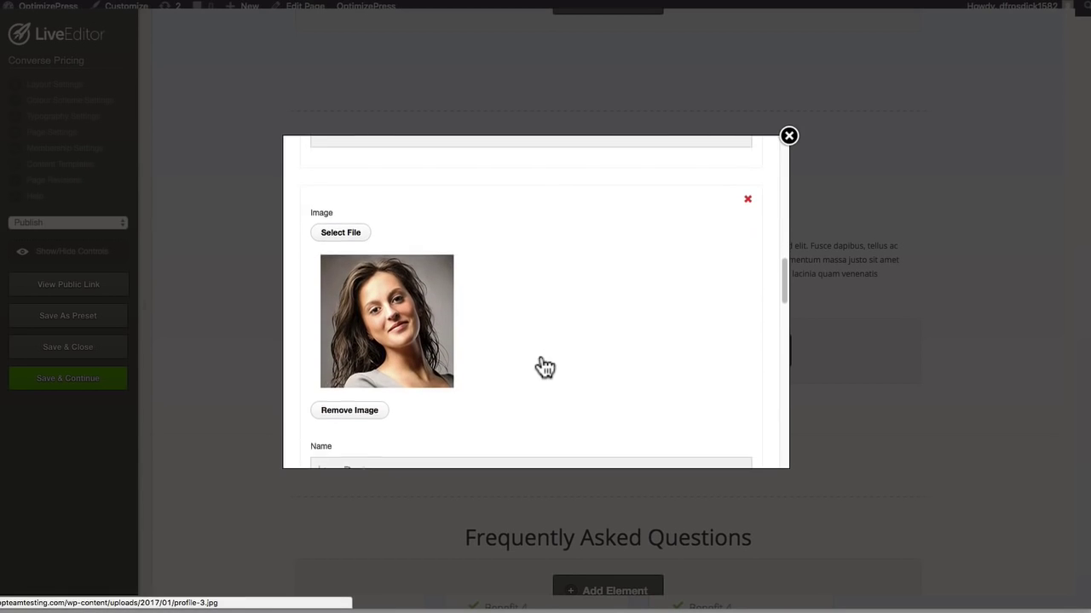
scroll(574, 263, "down", 4)
scroll(574, 263, "down", 8)
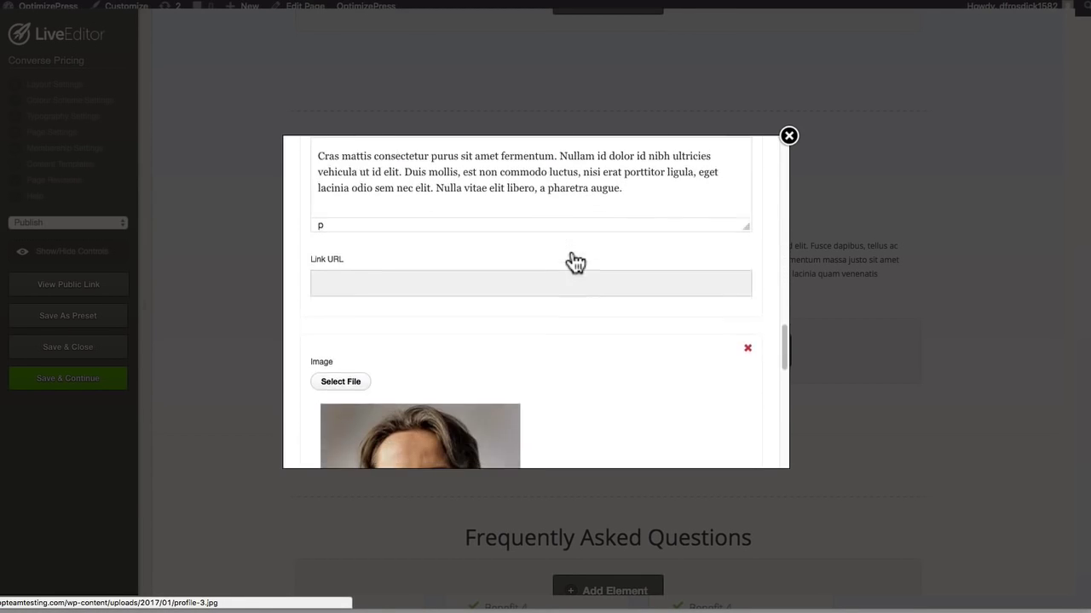
scroll(594, 300, "down", 8)
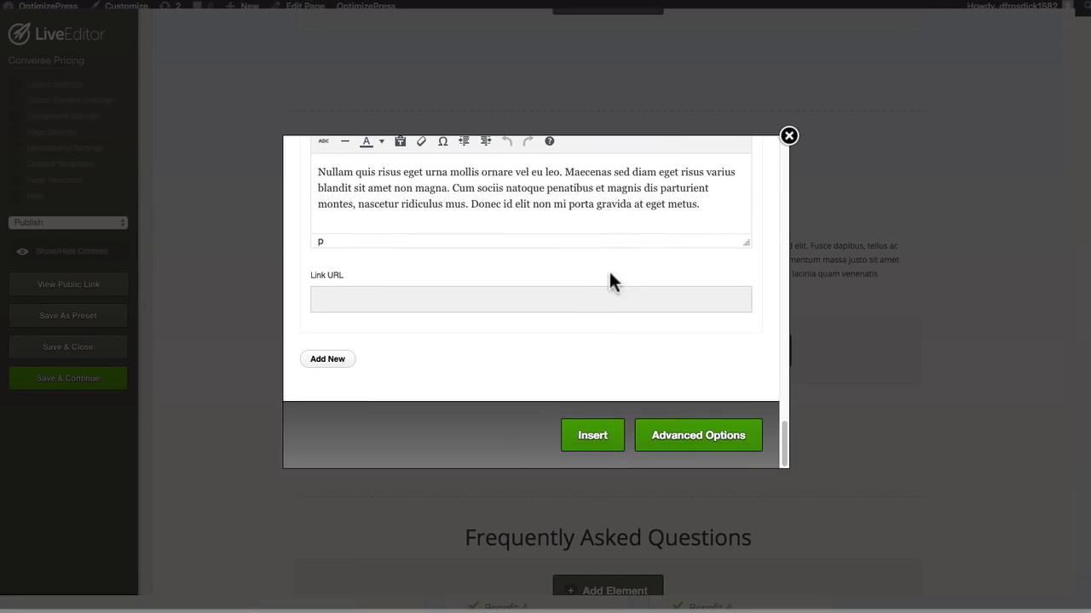
left_click(789, 135)
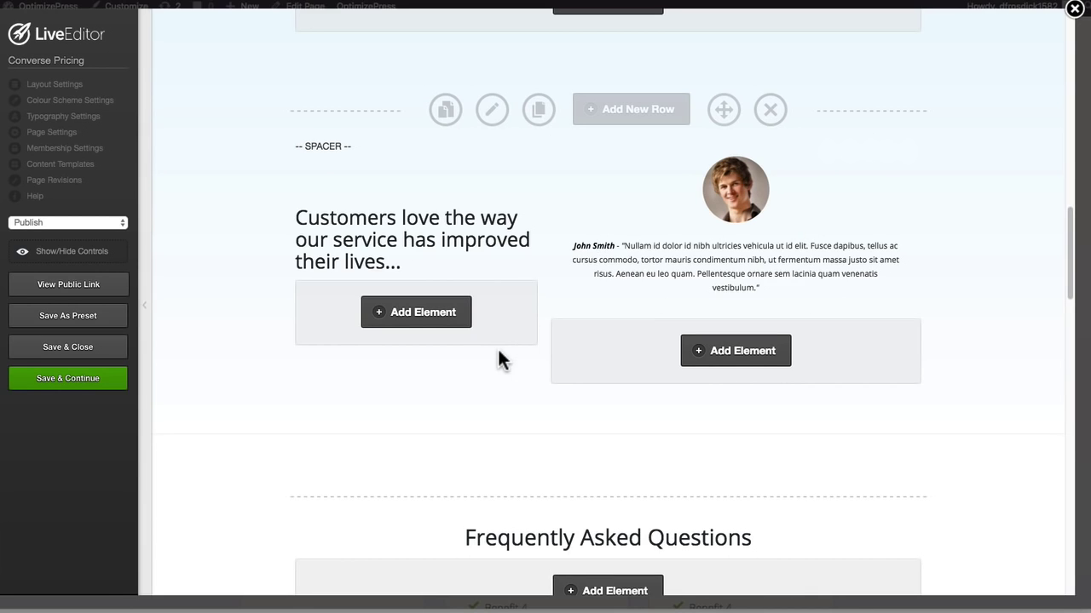
Look over the Solo, Starter and Company plan columns of the pricing table above the customer testimonial row.
scroll(497, 358, "up", 5)
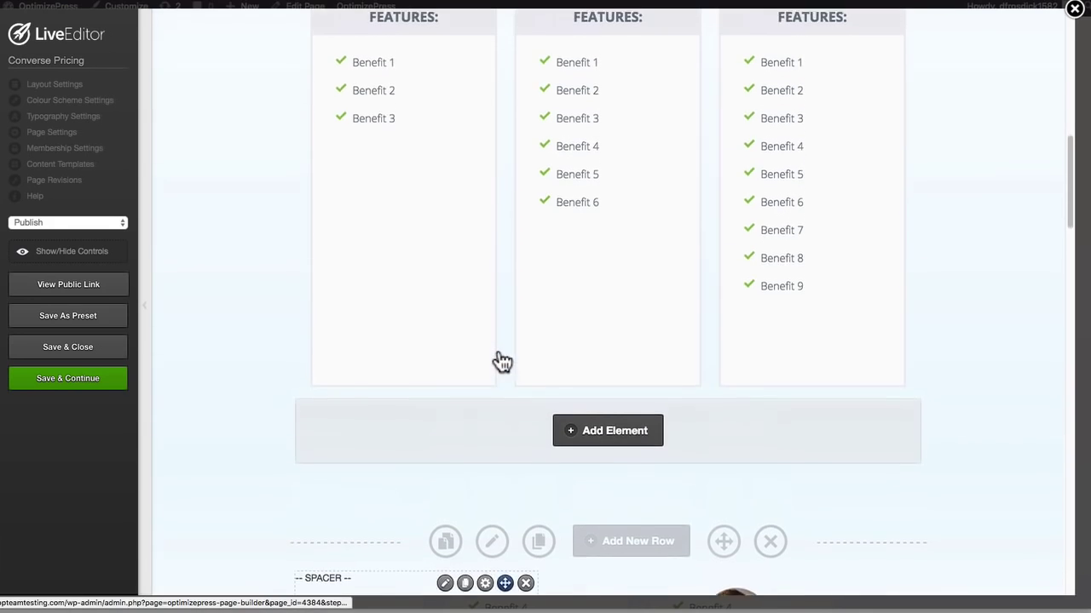
scroll(501, 360, "up", 4)
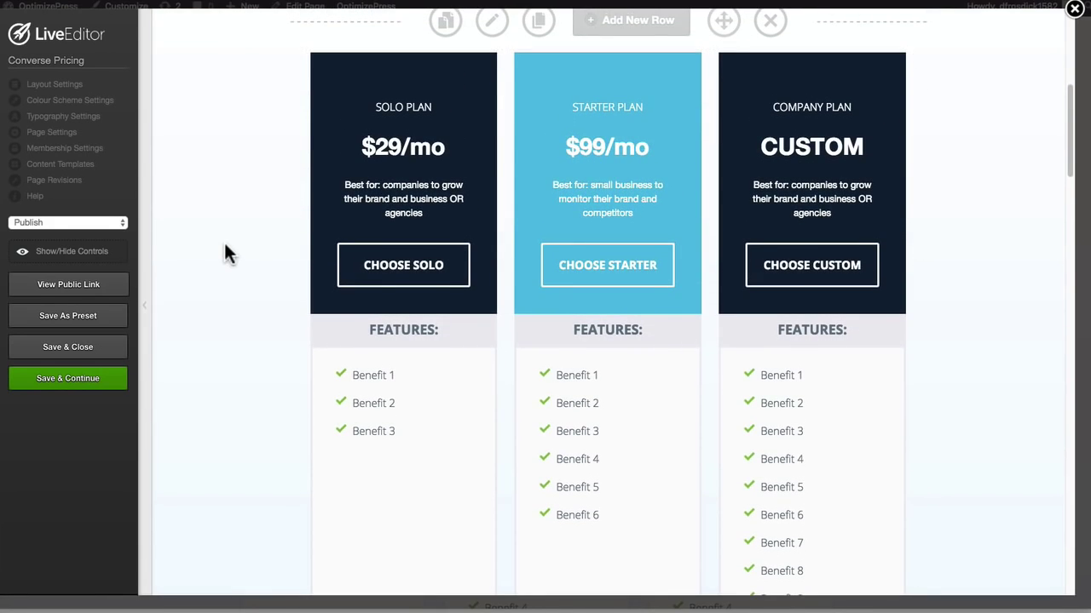
scroll(225, 253, "down", 2)
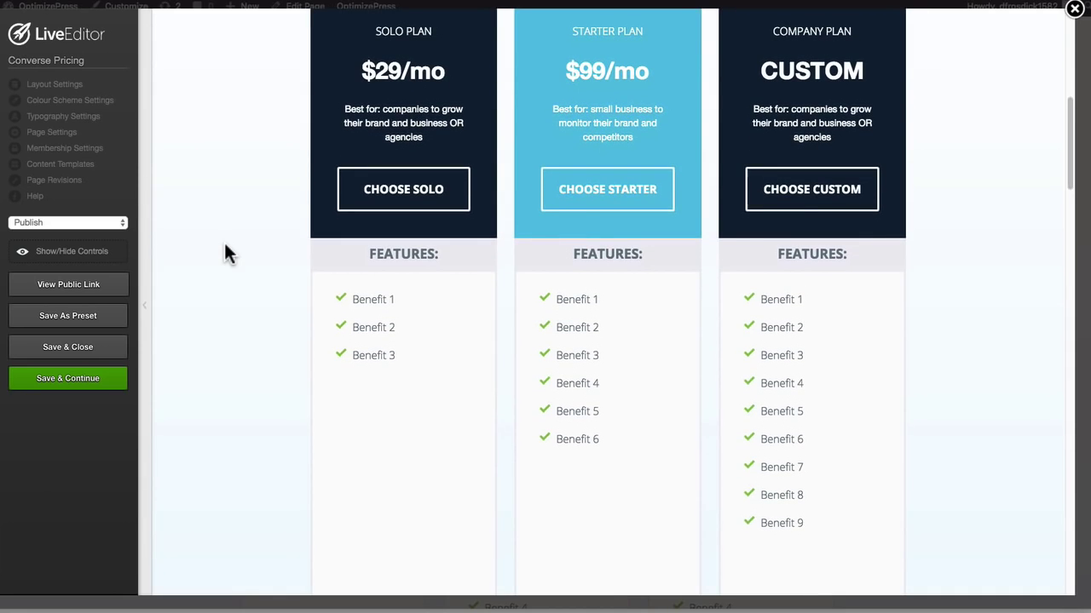
scroll(225, 245, "down", 1)
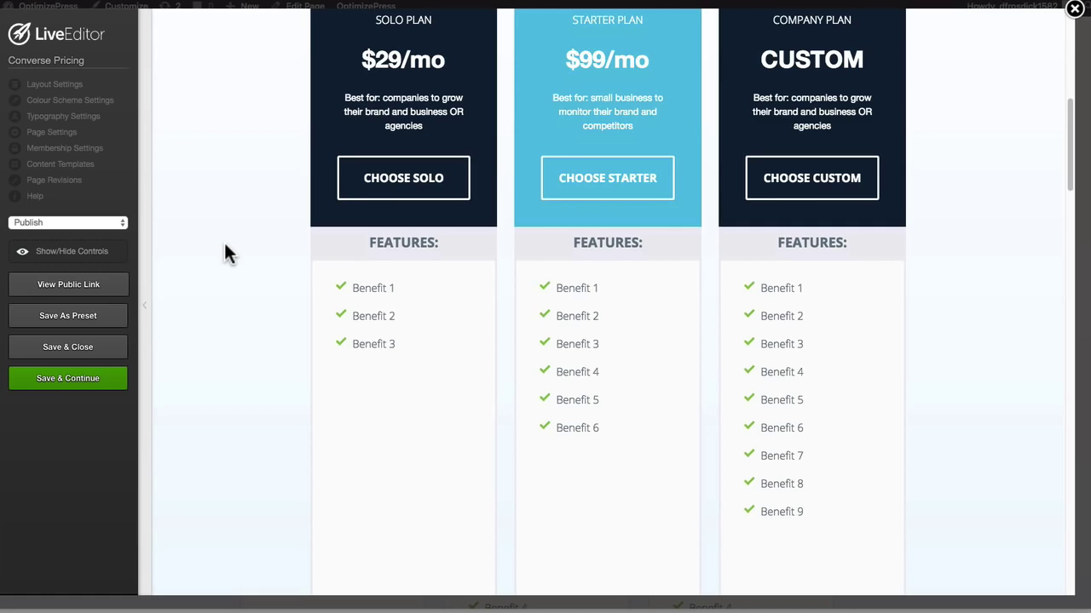
scroll(224, 252, "up", 3)
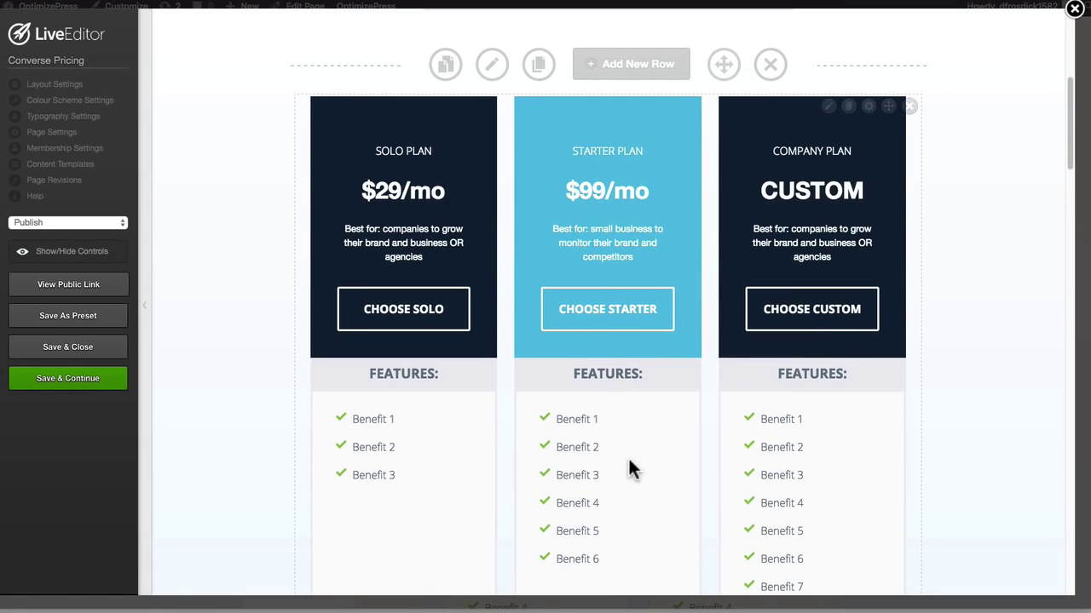
Open the pricing table's settings and examine the title, price, pricing unit and pricing variable fields of the first column.
left_click(829, 107)
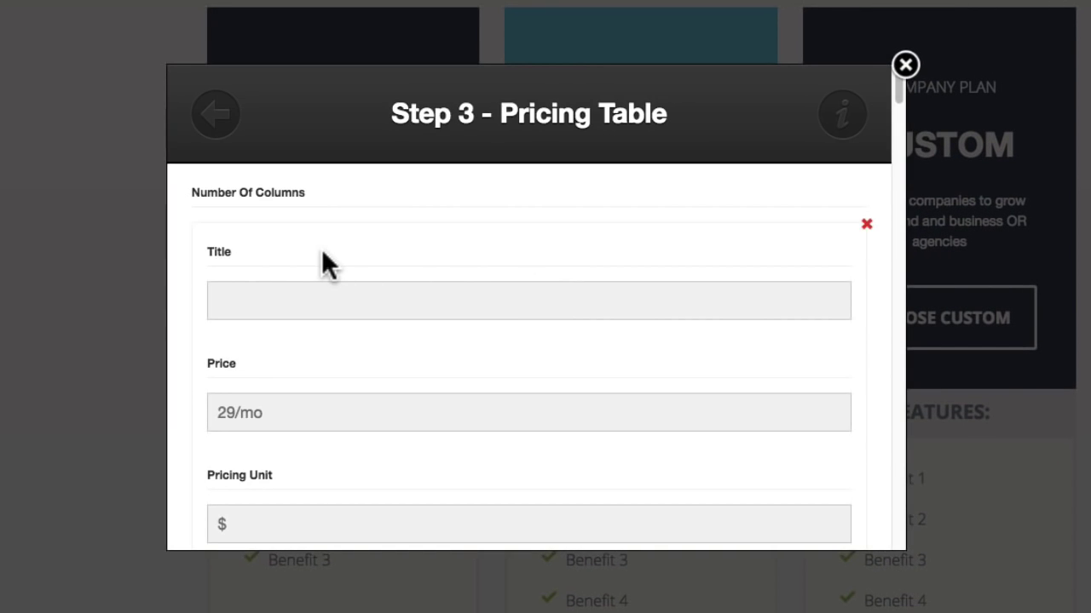
scroll(321, 249, "down", 1)
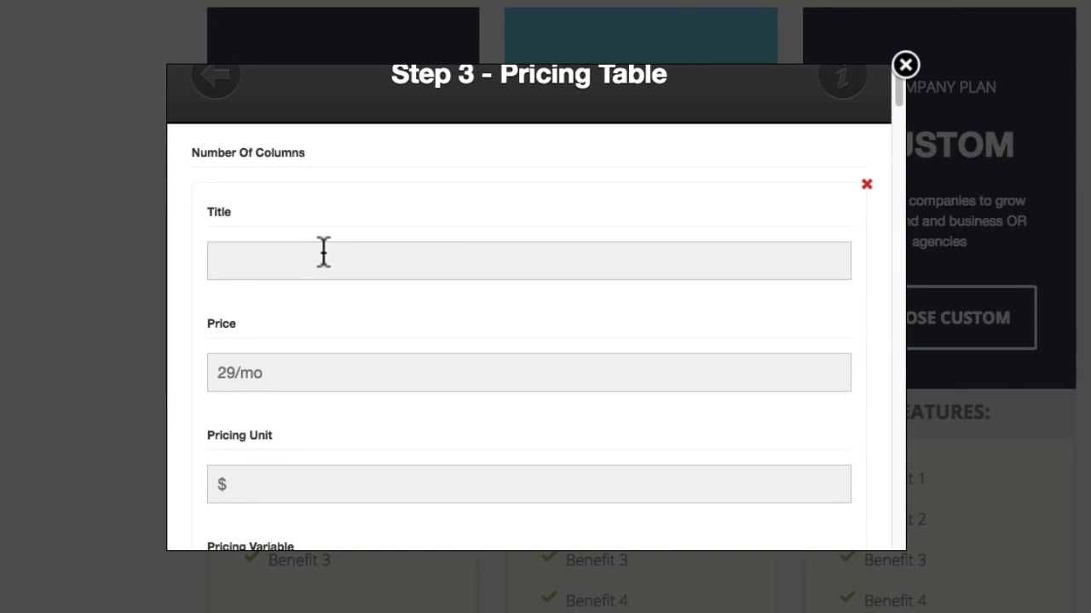
scroll(323, 251, "down", 1)
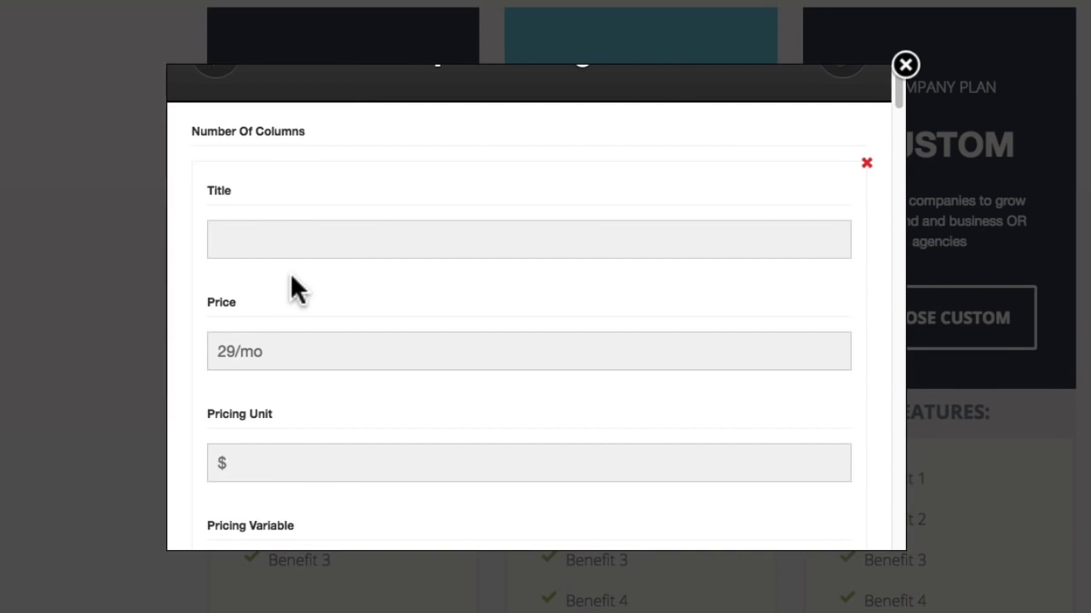
scroll(197, 220, "down", 1)
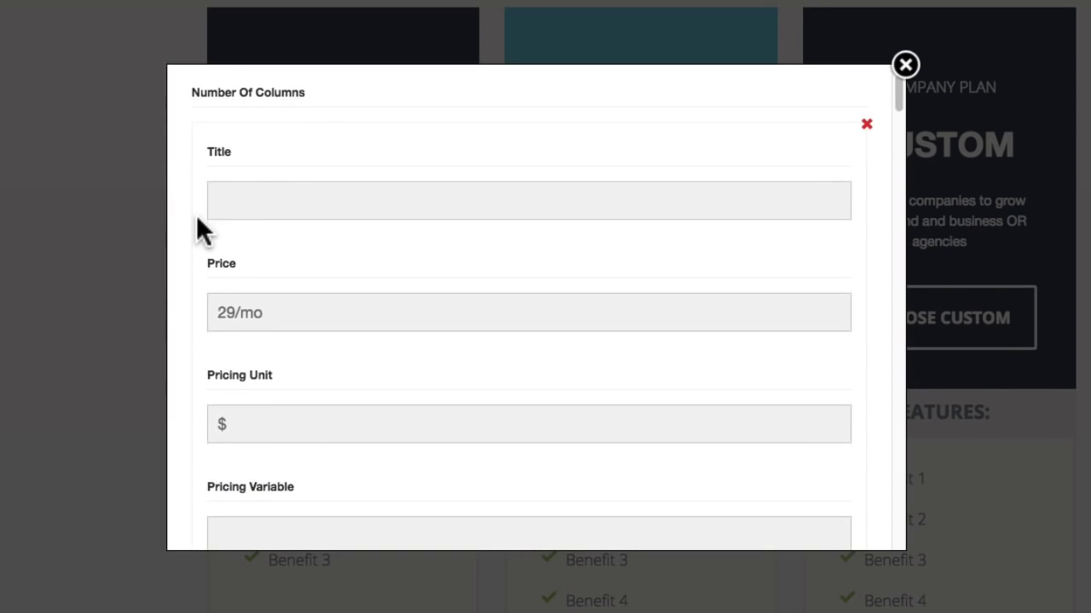
scroll(199, 204, "down", 1)
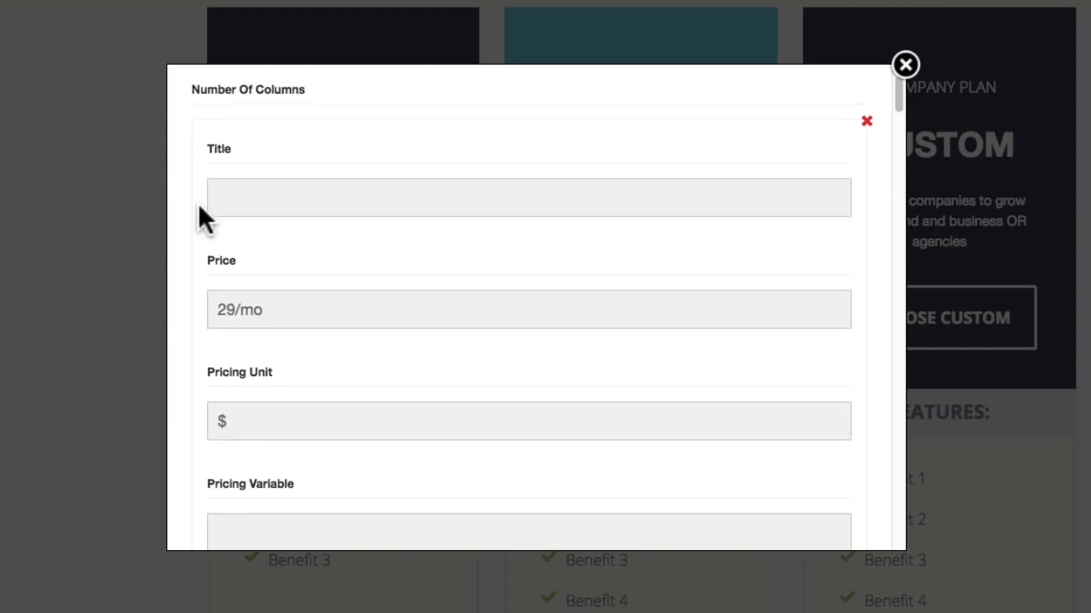
scroll(198, 205, "down", 3)
scroll(234, 247, "up", 2)
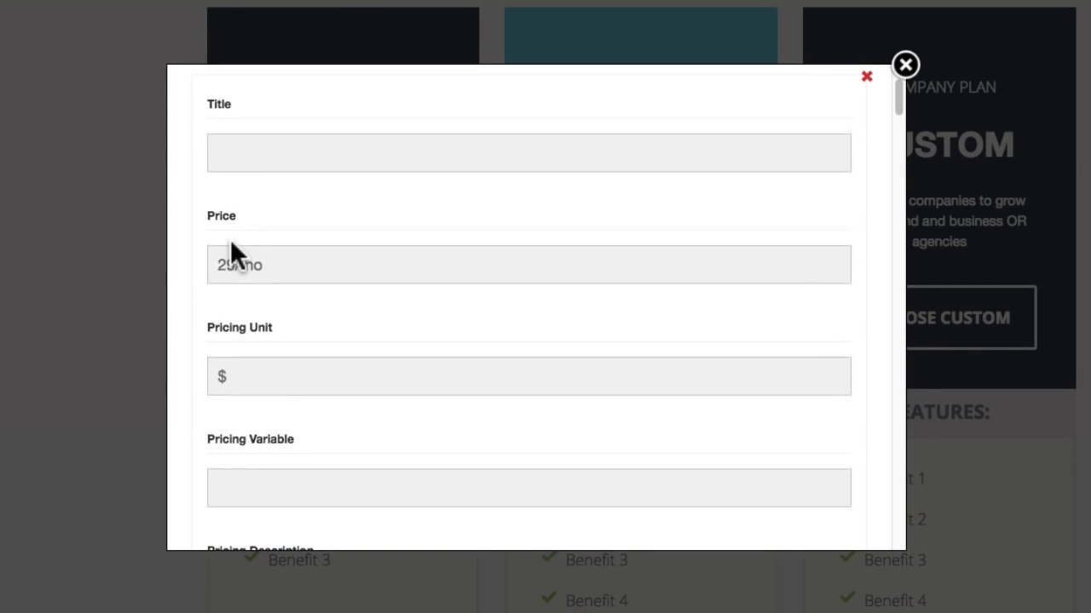
scroll(231, 243, "down", 3)
scroll(234, 248, "up", 6)
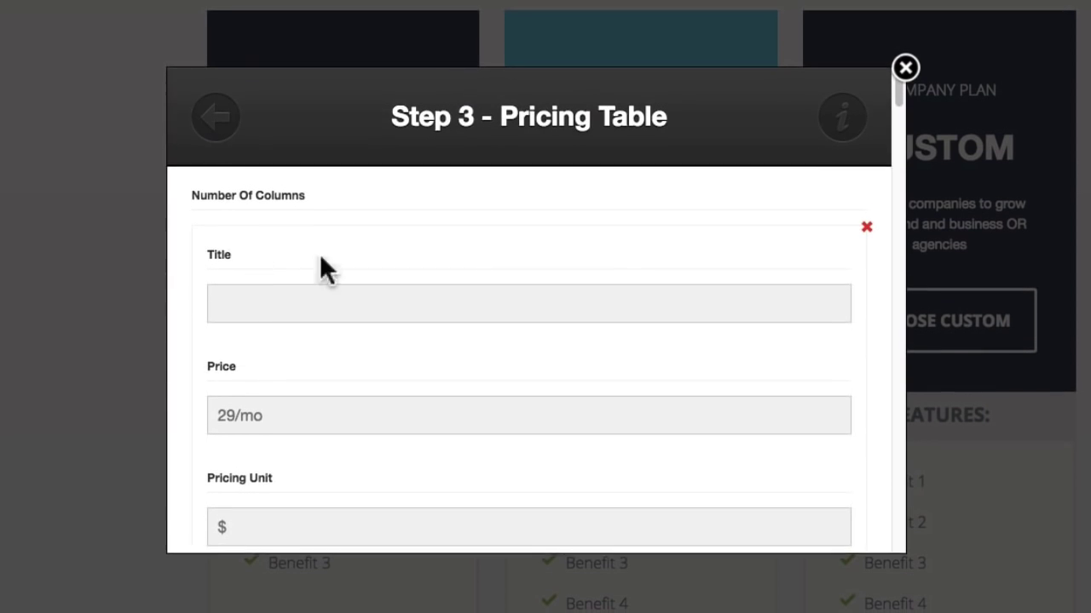
Go back to the pricing table styles, browse the designs, and choose the one with Core, Publisher and Pro packages.
left_click(217, 123)
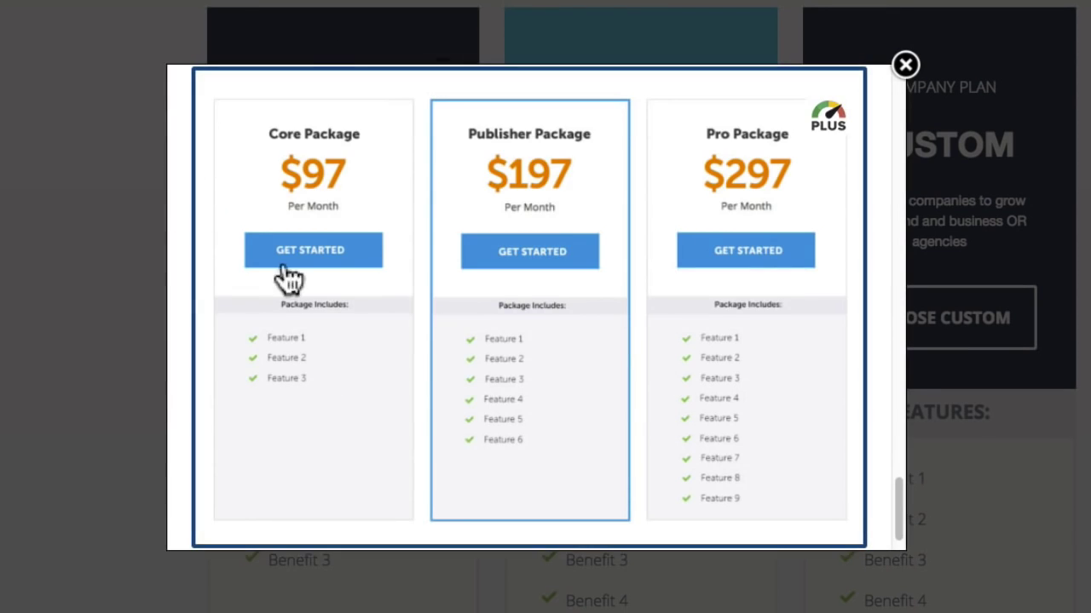
scroll(392, 372, "down", 1)
scroll(392, 373, "up", 10)
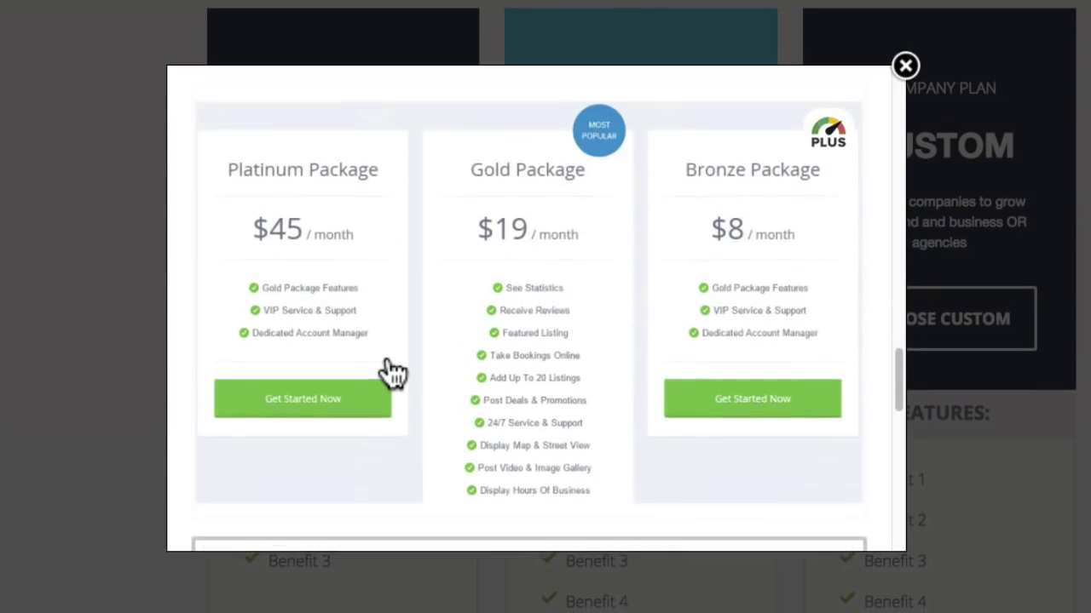
scroll(392, 372, "up", 8)
scroll(392, 372, "down", 10)
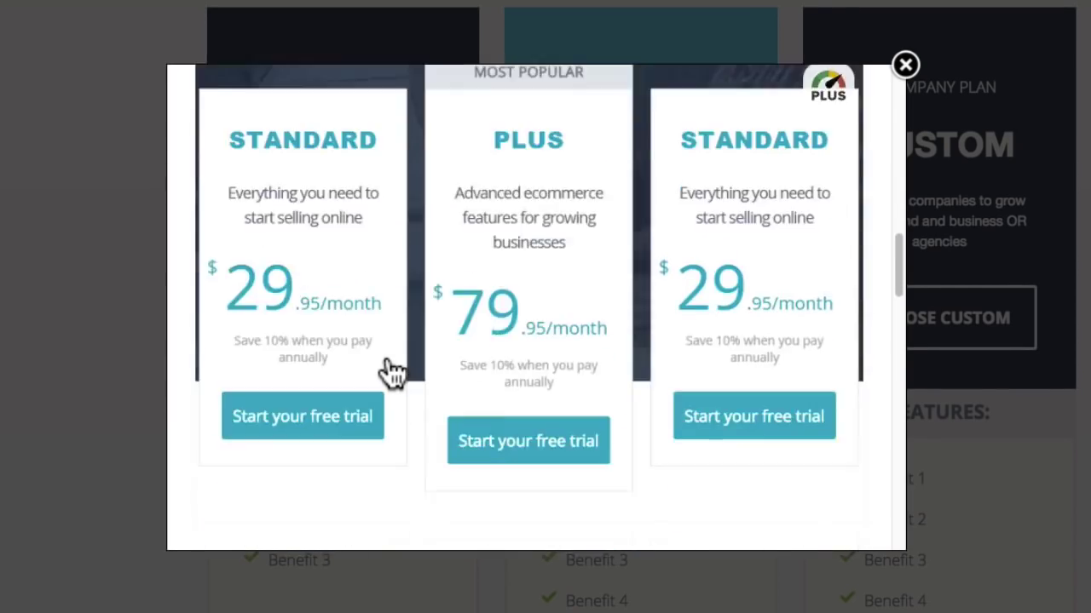
scroll(178, 414, "down", 8)
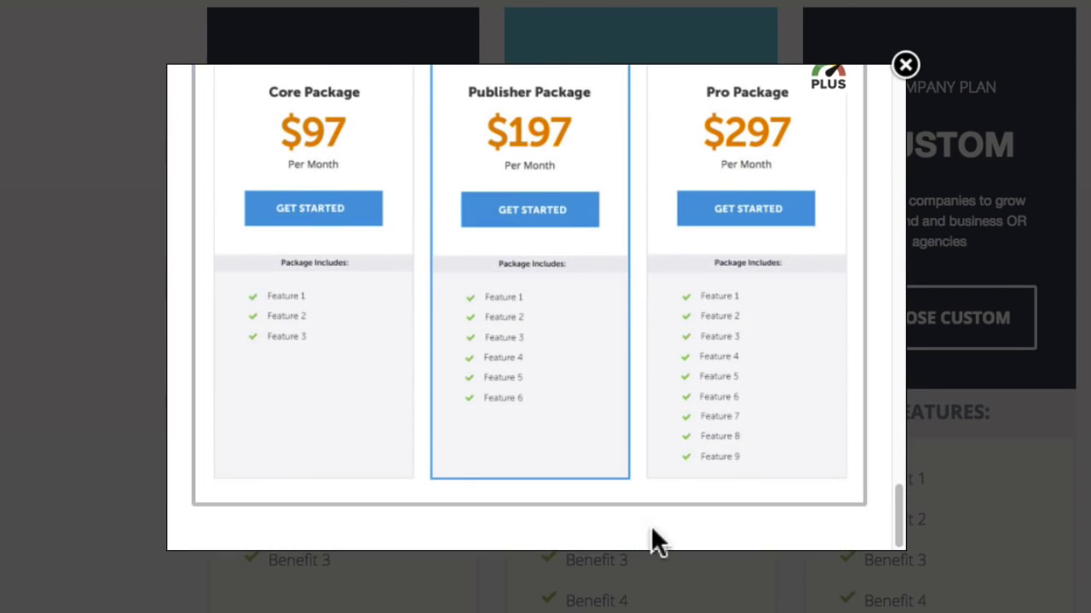
left_click(754, 446)
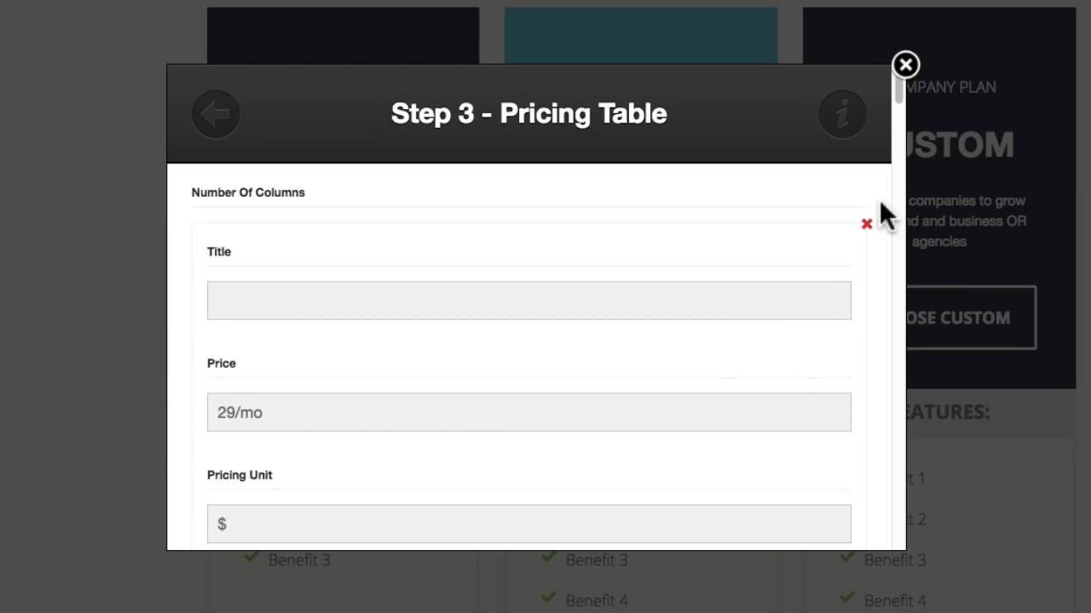
Examine the description, order button and package feature fields of every pricing table column, and close the settings without inserting changes.
scroll(894, 117, "down", 8)
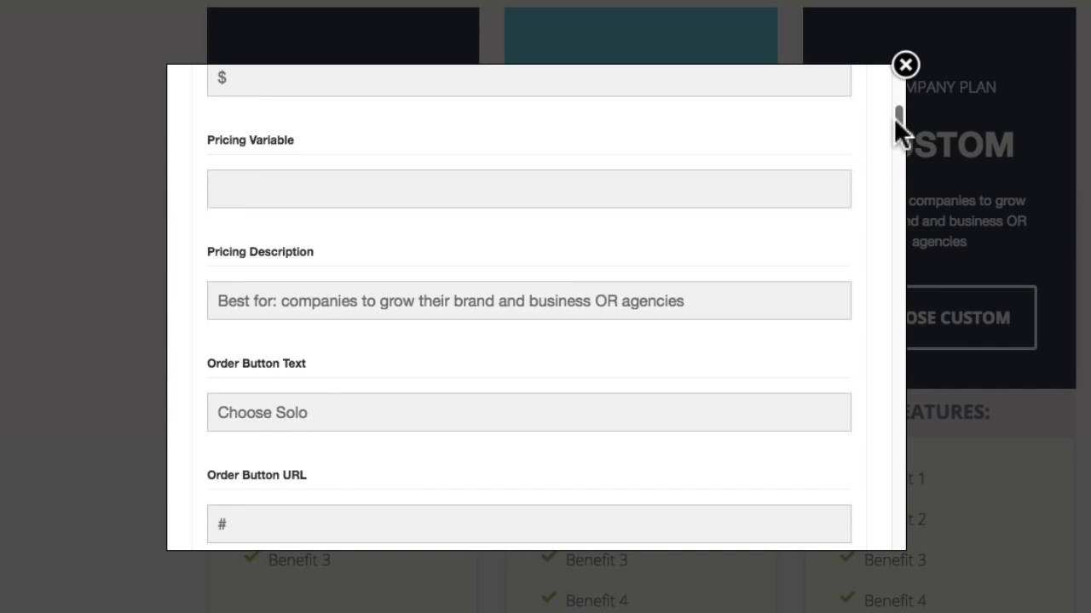
scroll(894, 128, "down", 2)
scroll(895, 124, "up", 4)
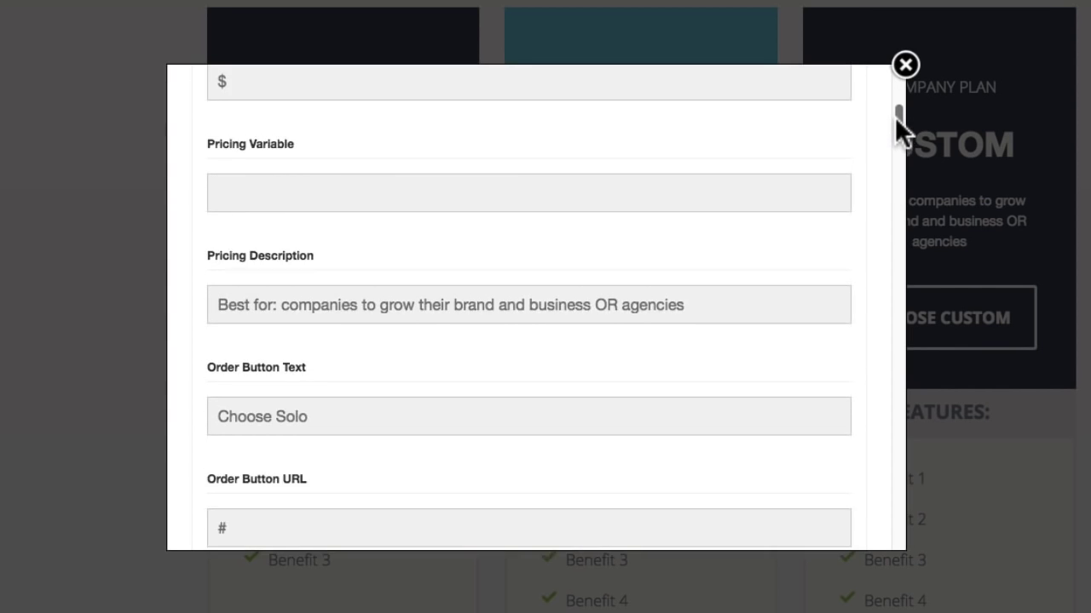
scroll(895, 123, "down", 3)
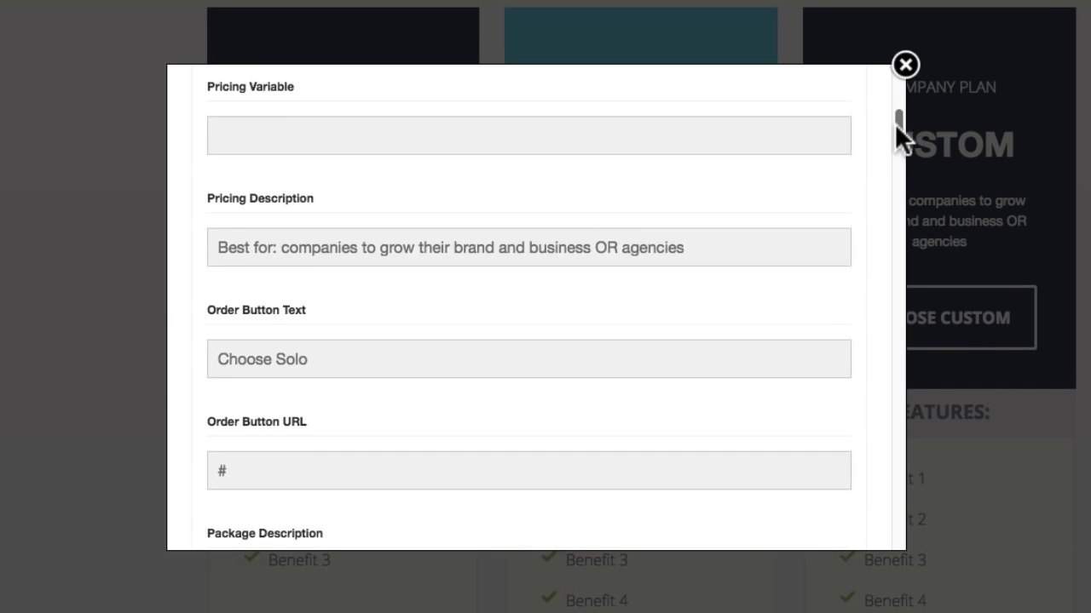
scroll(895, 130, "down", 1)
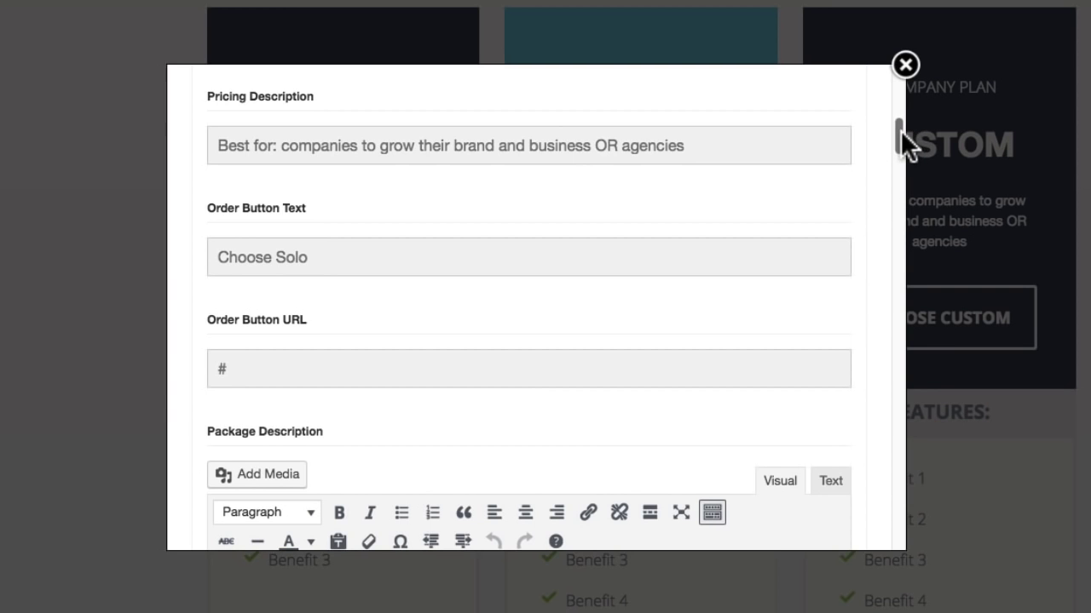
left_click_drag(901, 132, 905, 198)
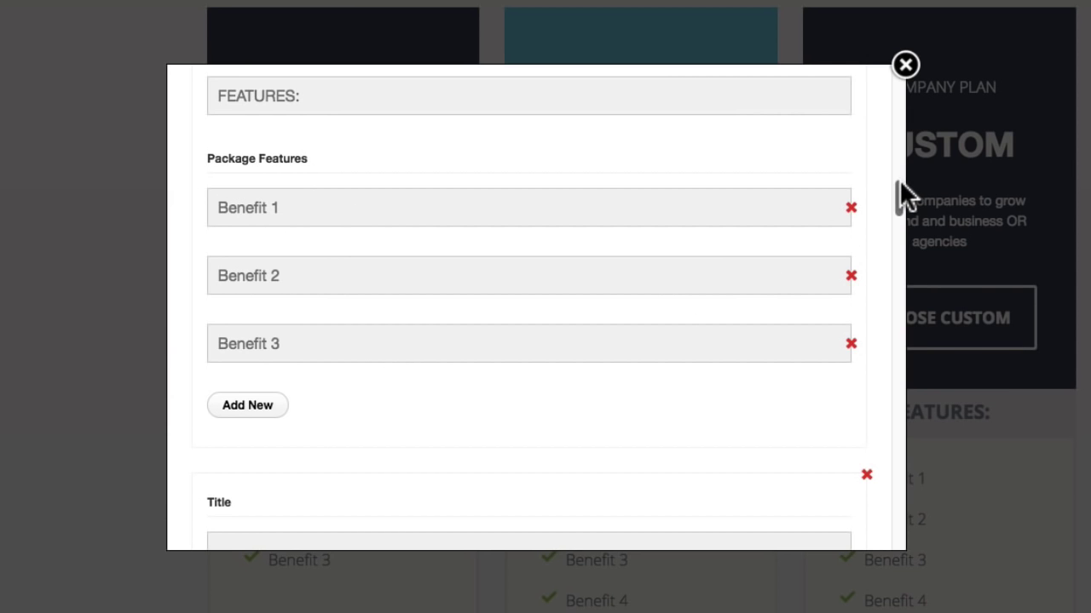
left_click_drag(905, 181, 914, 401)
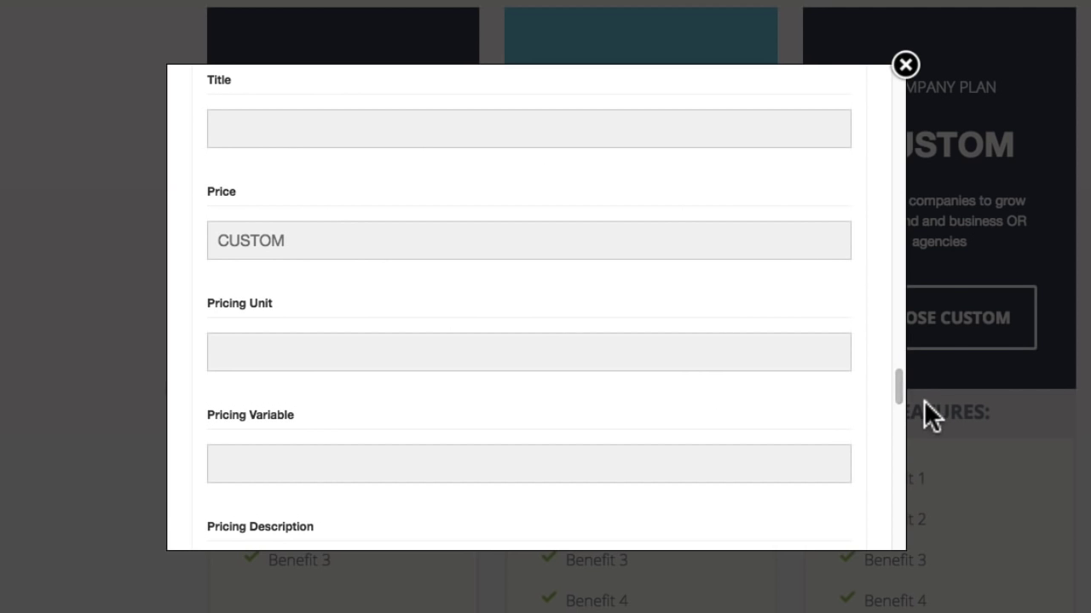
left_click_drag(894, 376, 898, 516)
left_click(905, 65)
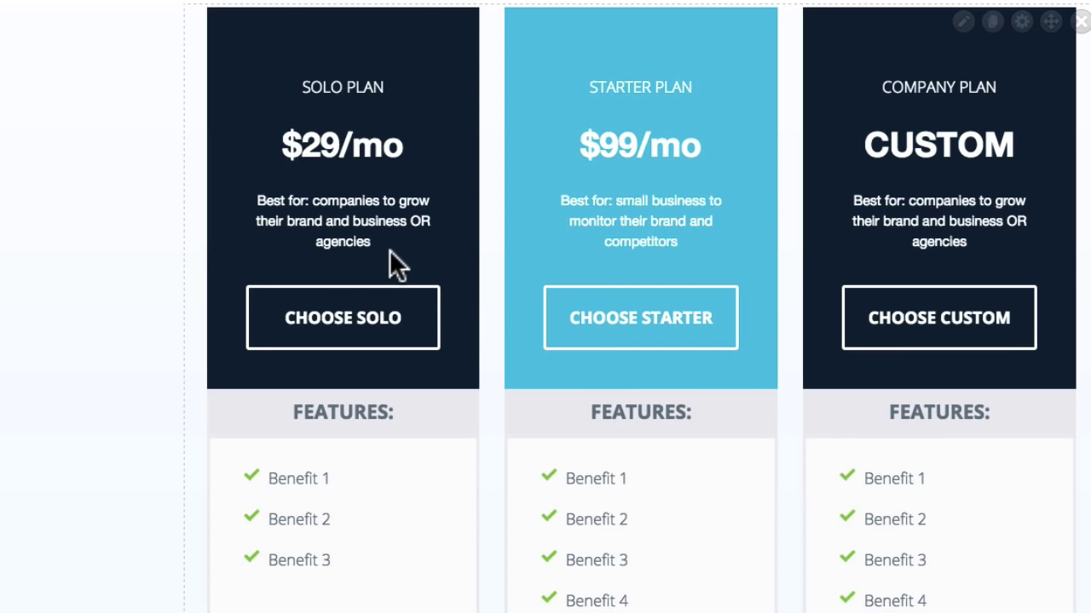
Look over the pricing table's plan columns on the page, reopen the table's settings, and close them without changes.
scroll(267, 259, "down", 1)
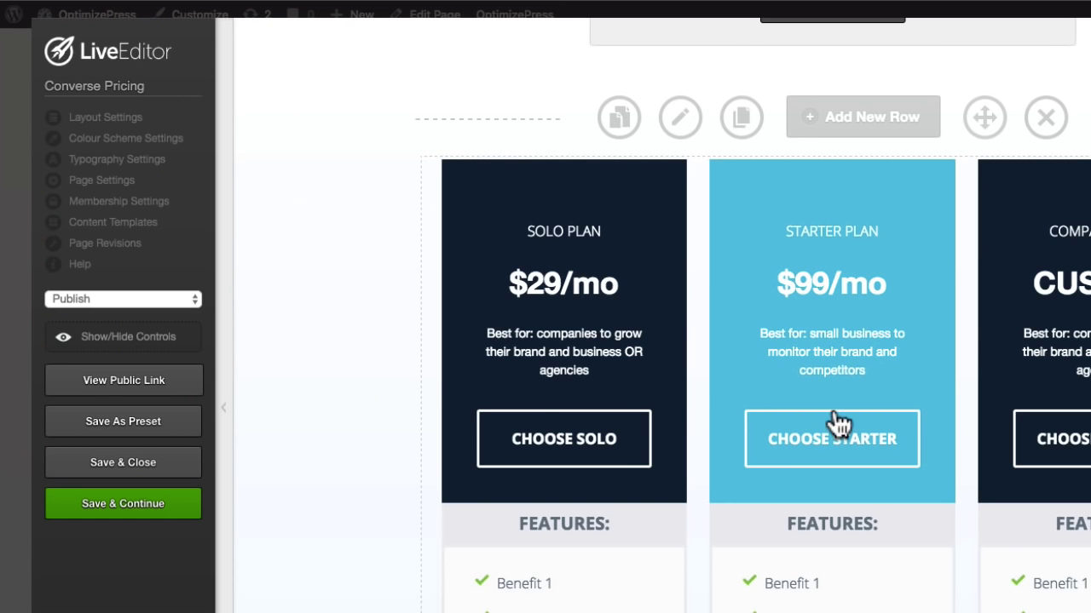
scroll(732, 328, "down", 1)
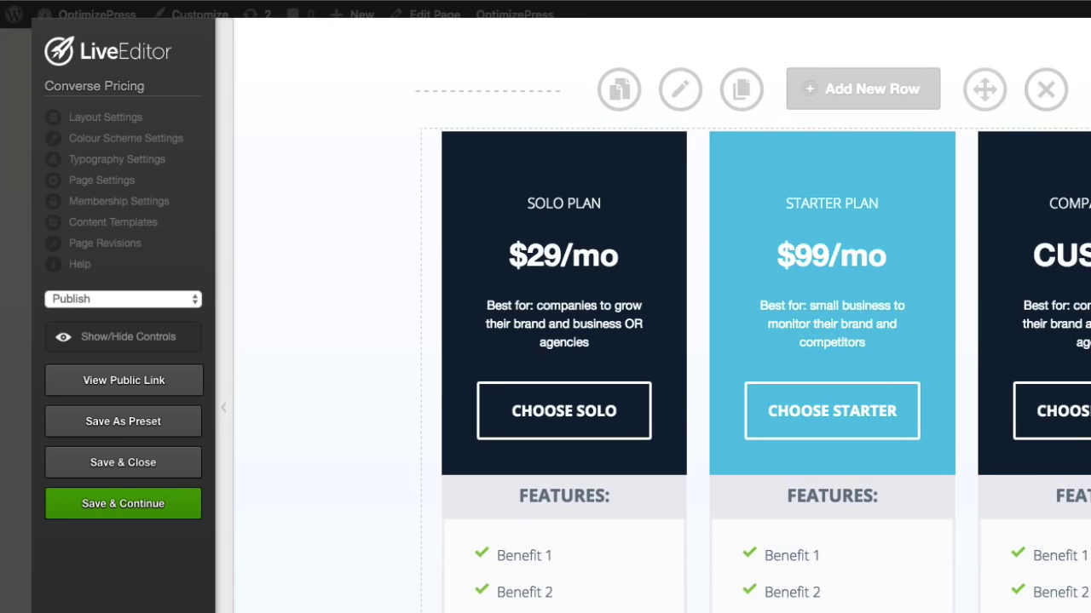
left_click(784, 273)
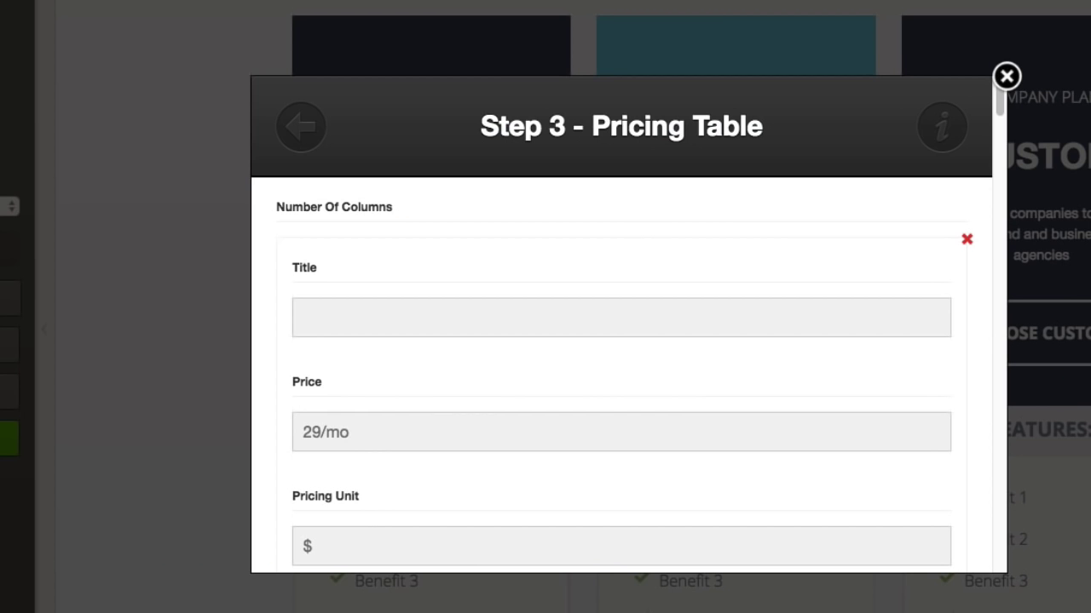
left_click(1005, 78)
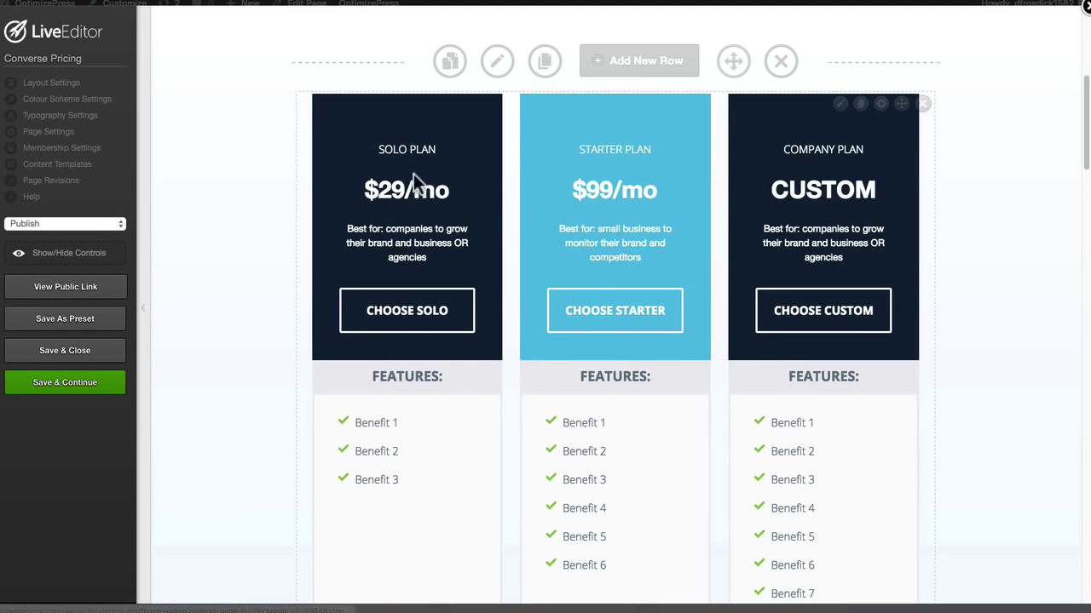
Review the page from the plan features through the FAQ rows to the footer links, and return to the customer testimonial row.
scroll(291, 213, "down", 15)
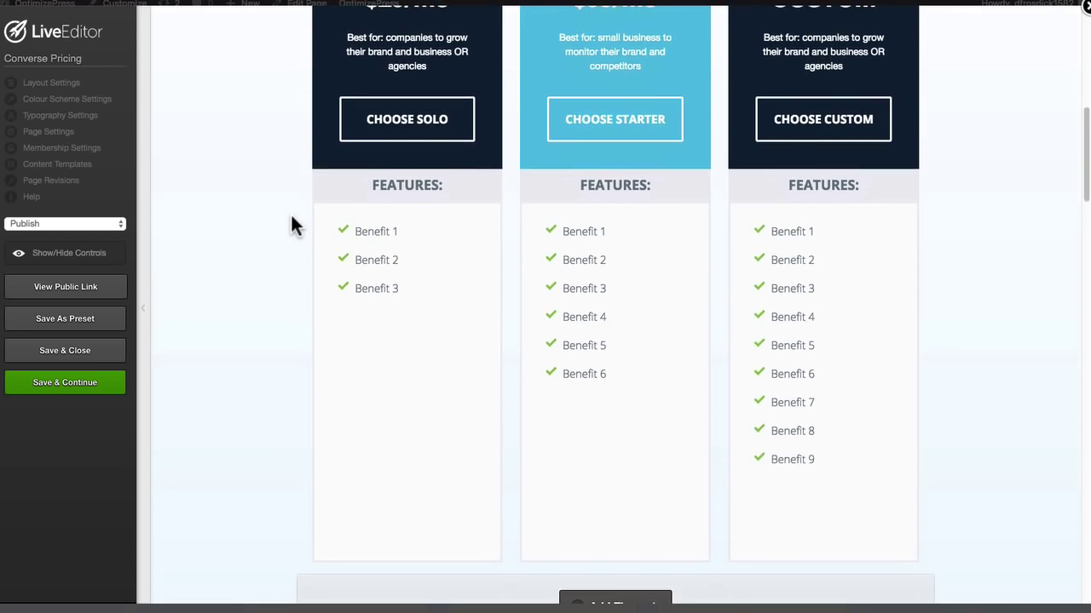
scroll(290, 213, "down", 3)
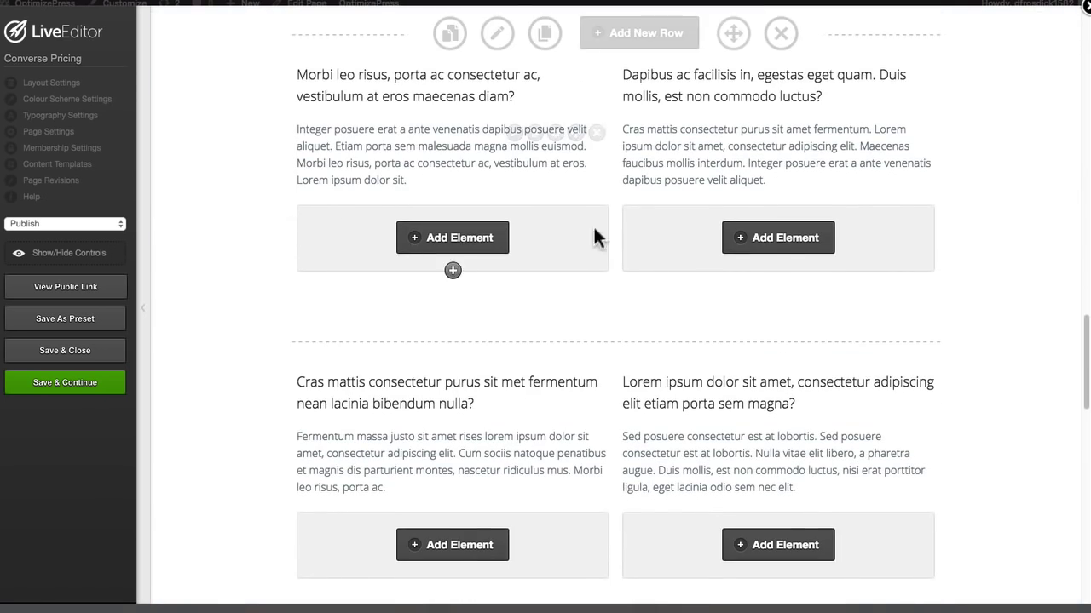
scroll(494, 358, "down", 10)
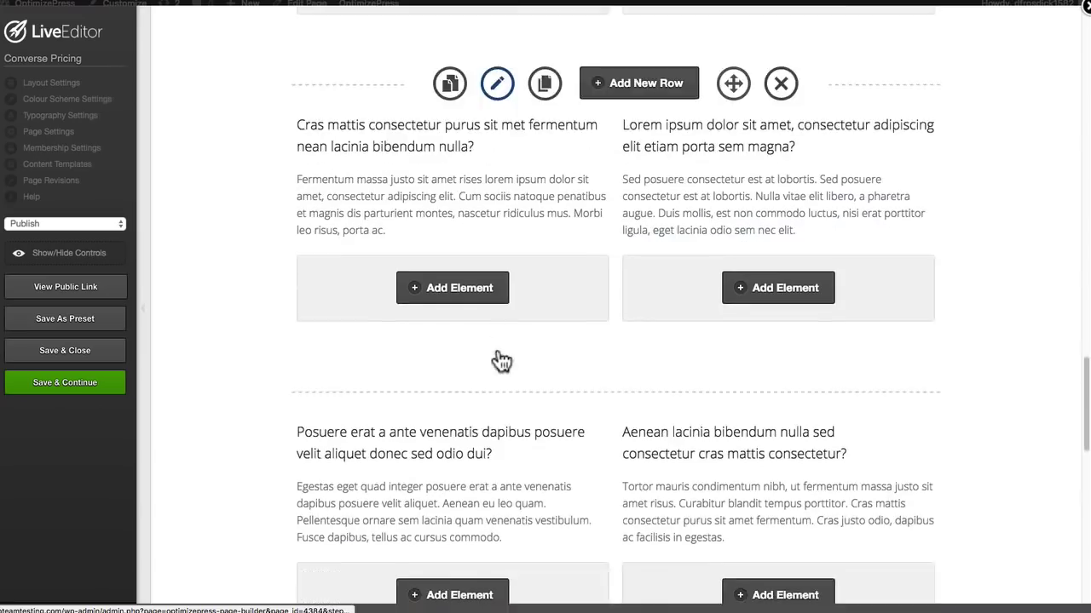
scroll(503, 362, "down", 6)
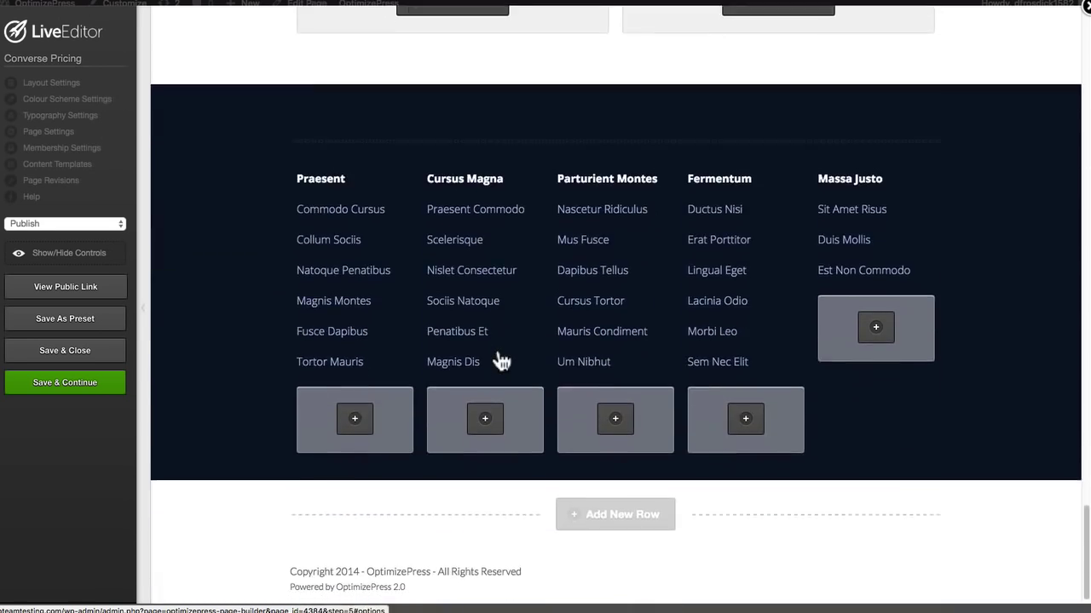
scroll(501, 356, "up", 3)
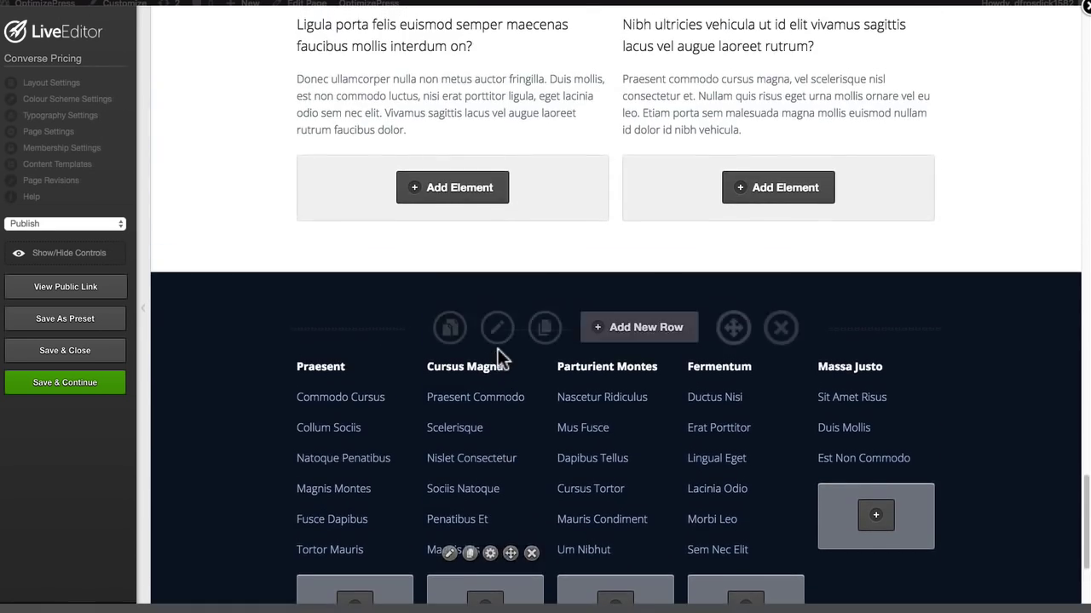
scroll(478, 205, "up", 3)
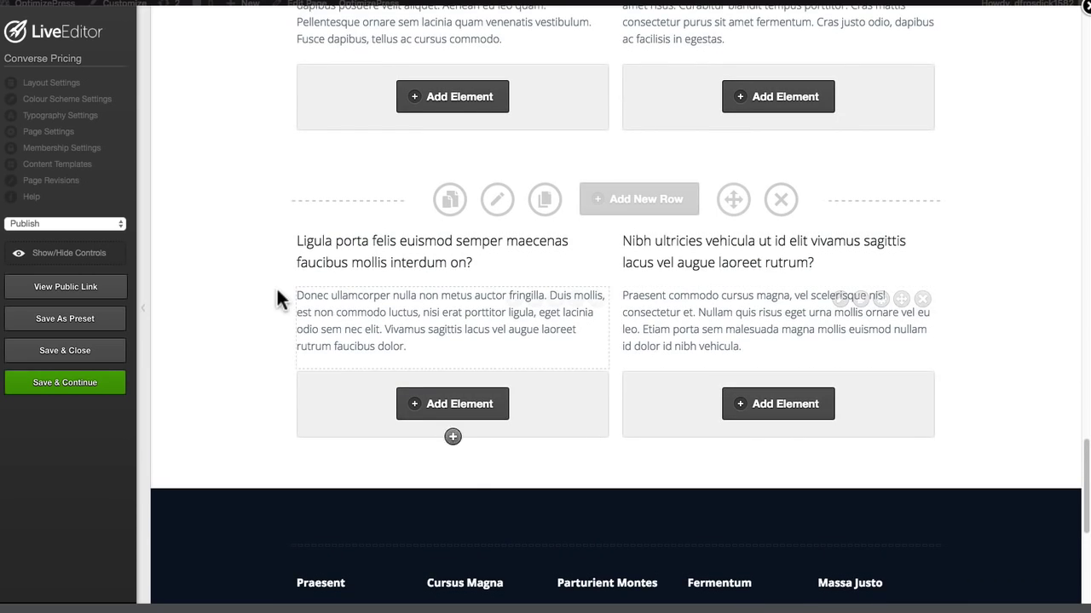
scroll(270, 287, "up", 20)
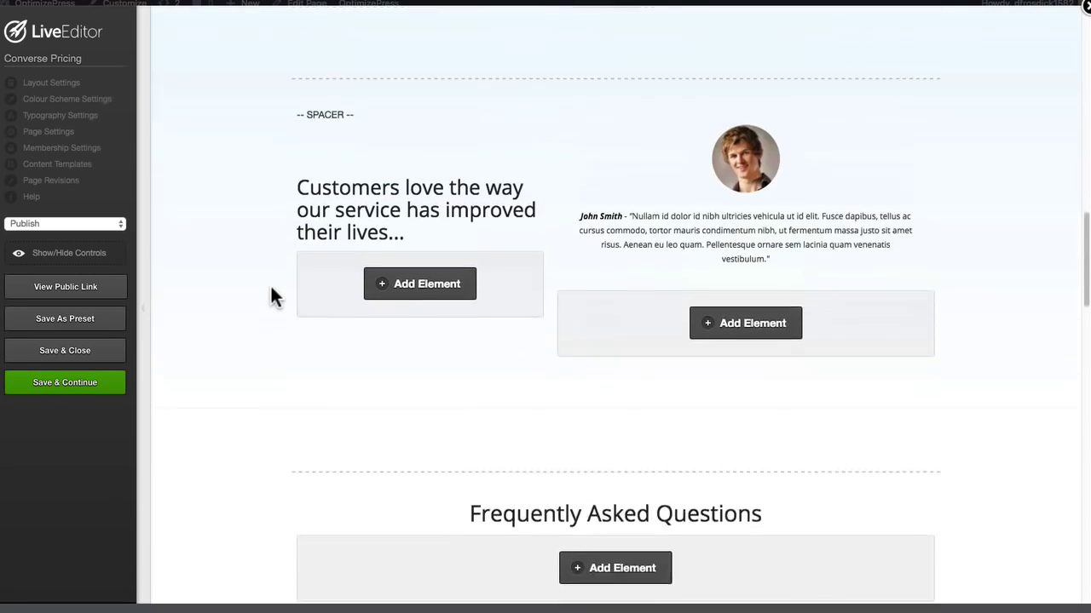
Save and close the pricing page in the Live Editor, and check the plan columns on the published page.
scroll(270, 290, "up", 5)
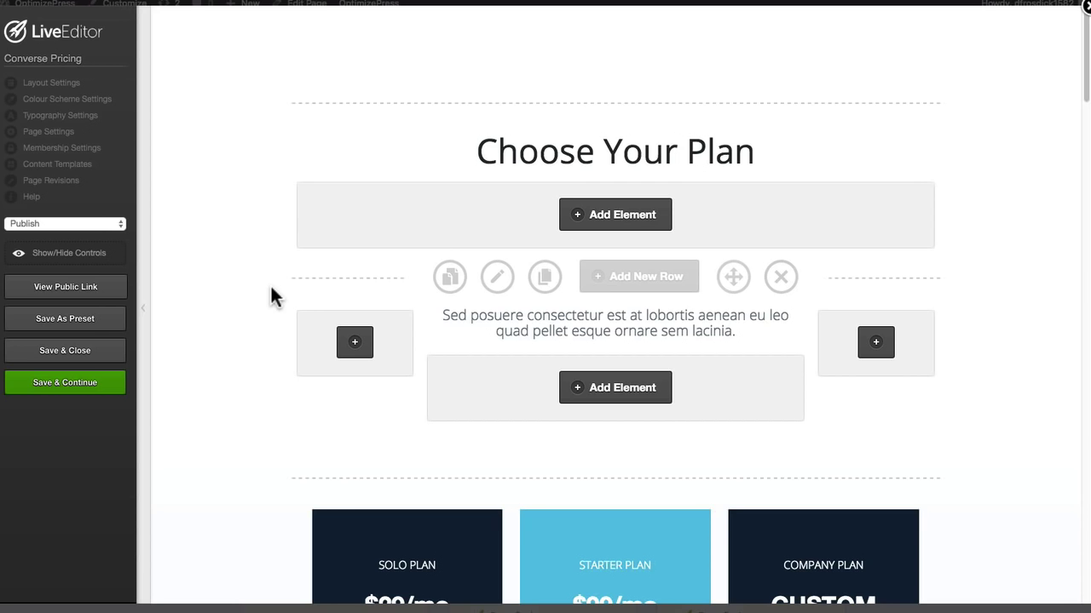
left_click(85, 356)
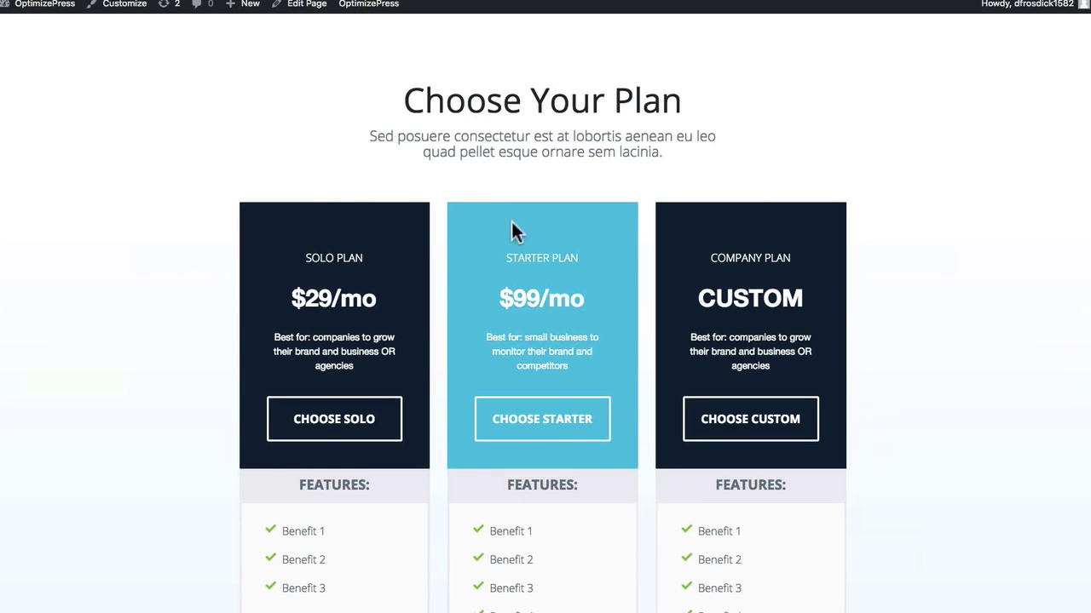
scroll(189, 180, "down", 5)
scroll(189, 181, "up", 2)
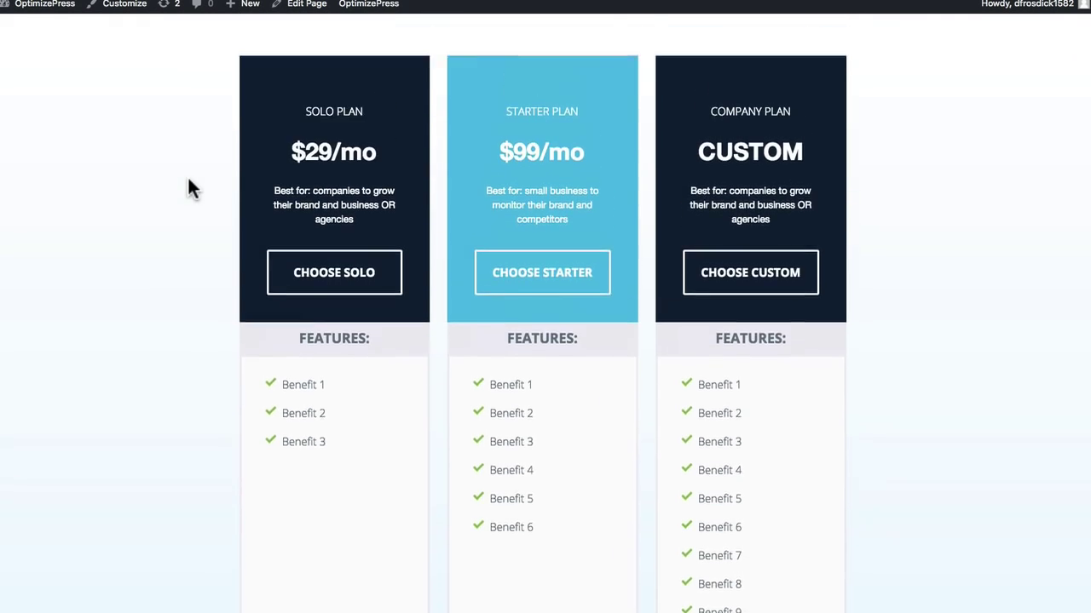
scroll(188, 179, "up", 3)
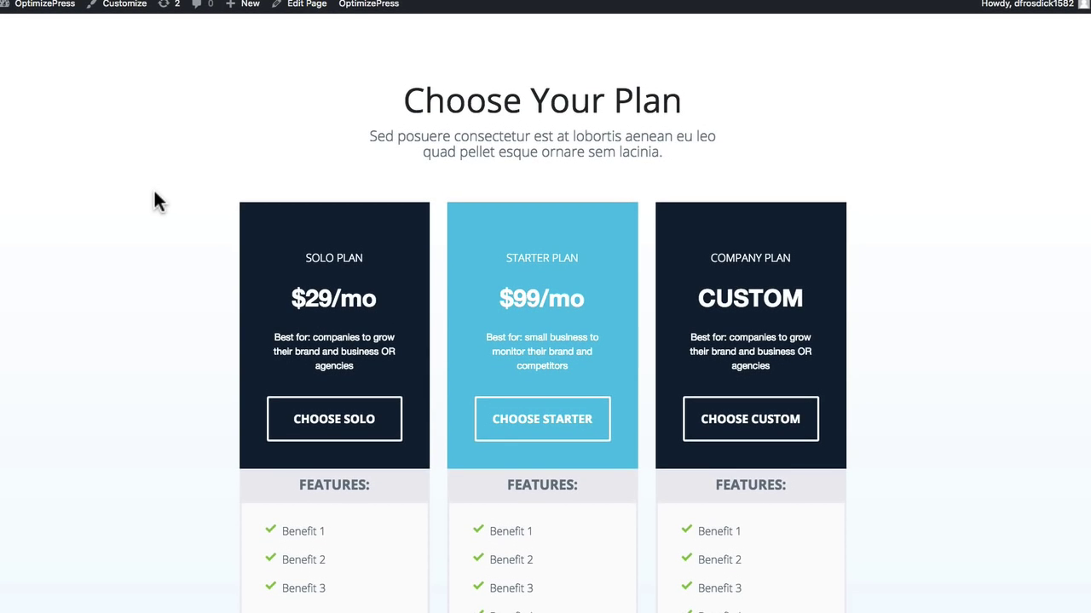
Review the published pricing page from the plan features through the testimonial slider and FAQs to the footer, and return to the plan heading.
scroll(174, 206, "down", 4)
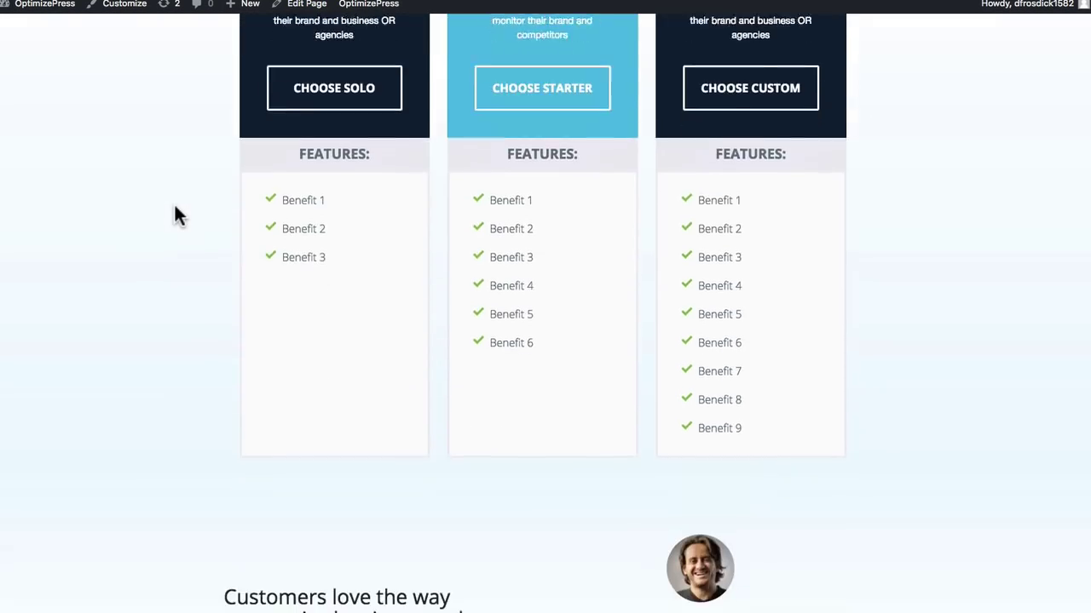
scroll(174, 204, "down", 2)
scroll(173, 204, "down", 3)
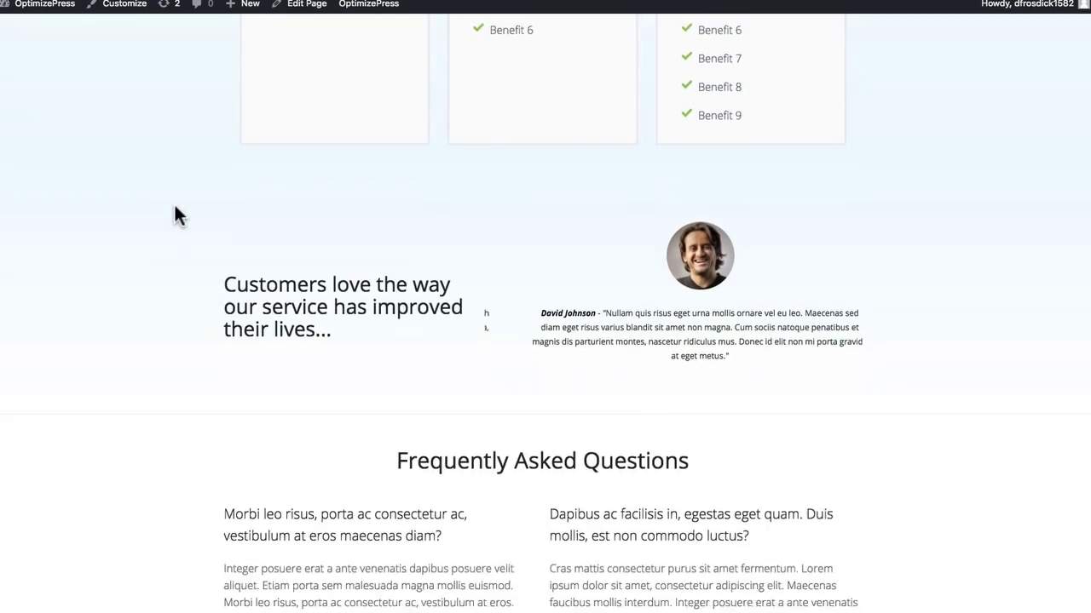
scroll(175, 211, "down", 9)
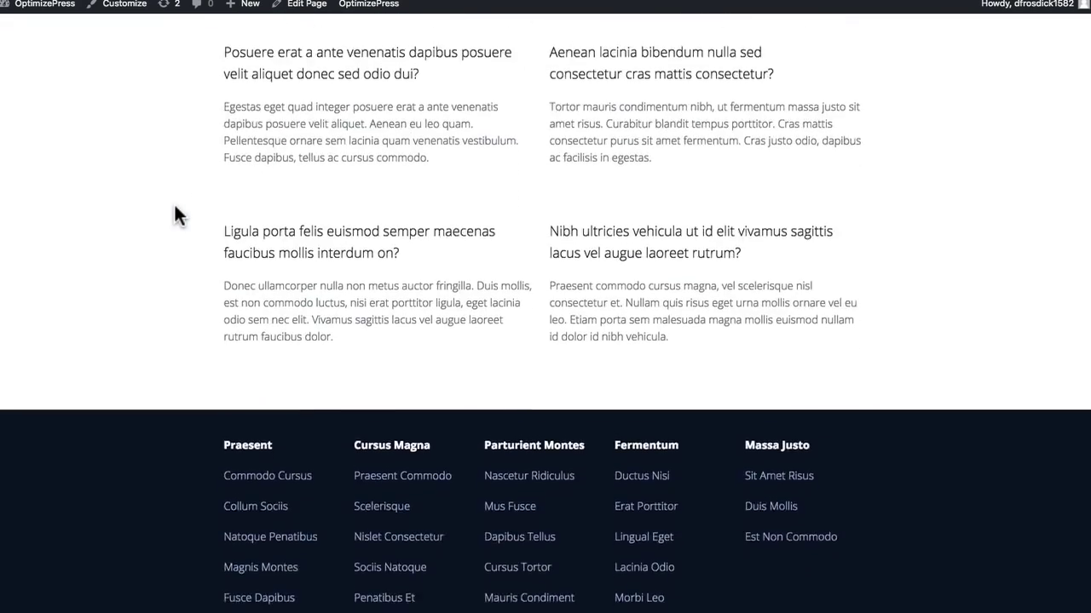
scroll(175, 213, "down", 2)
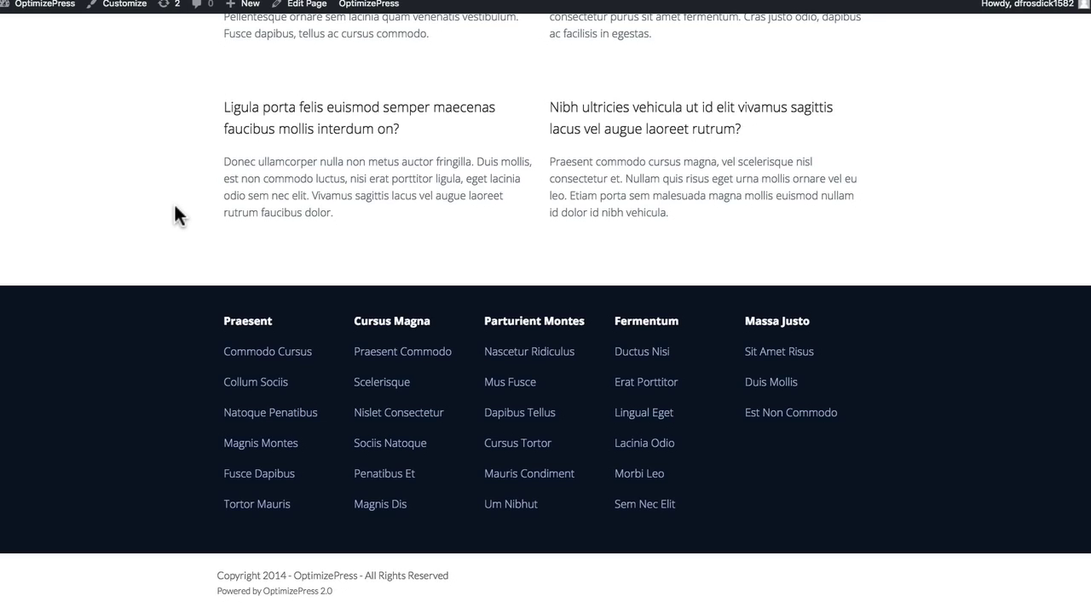
scroll(174, 213, "up", 10)
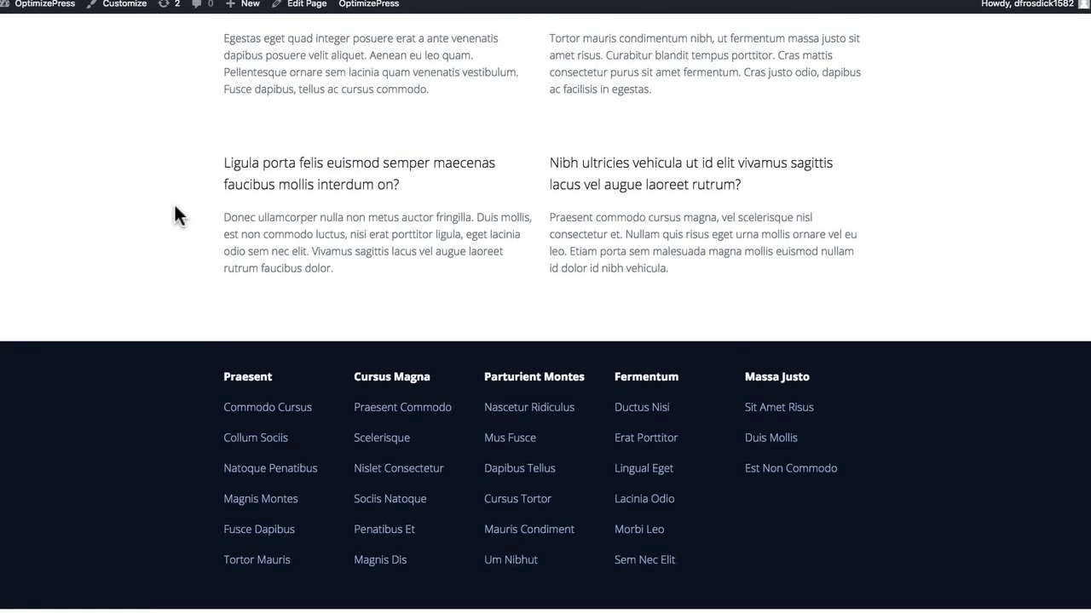
scroll(174, 213, "up", 20)
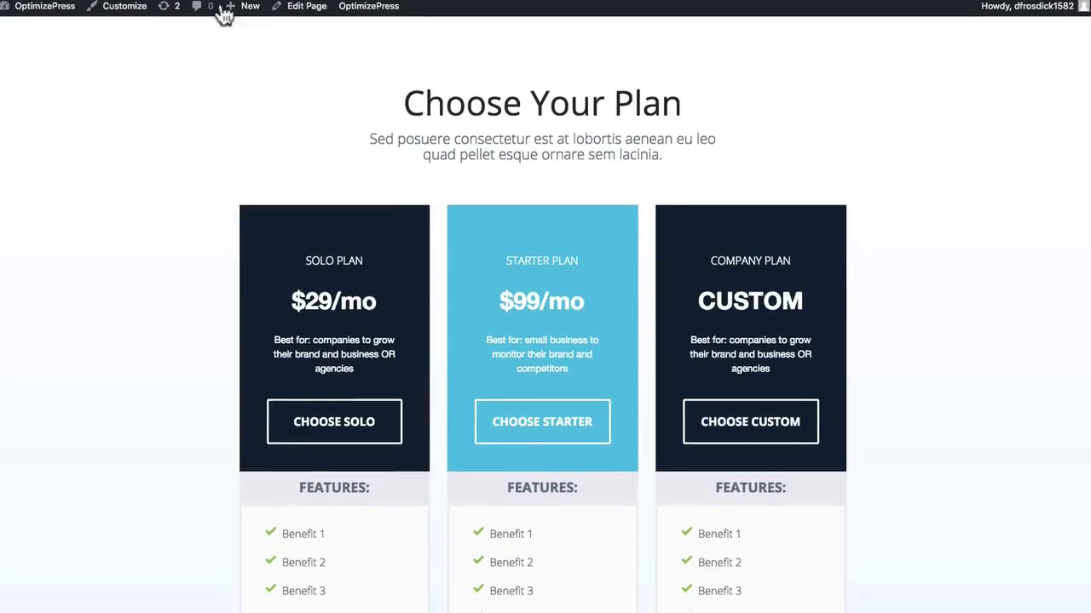
Switch to the published sales page and review it from the headline banner through the feature highlights and the main benefit section.
scroll(191, 174, "up", 3)
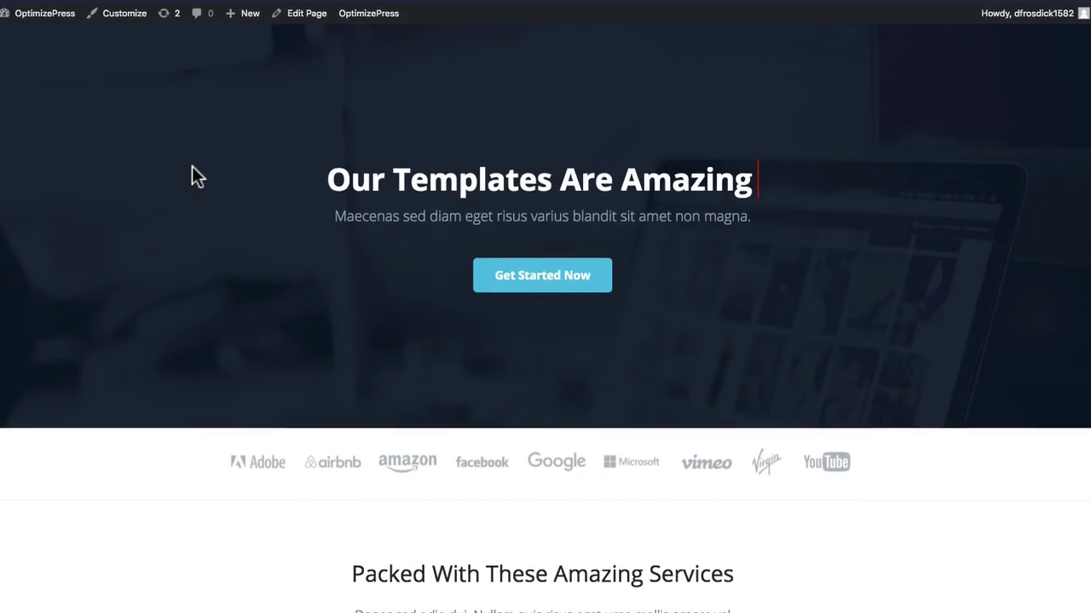
scroll(192, 174, "down", 5)
scroll(192, 175, "down", 15)
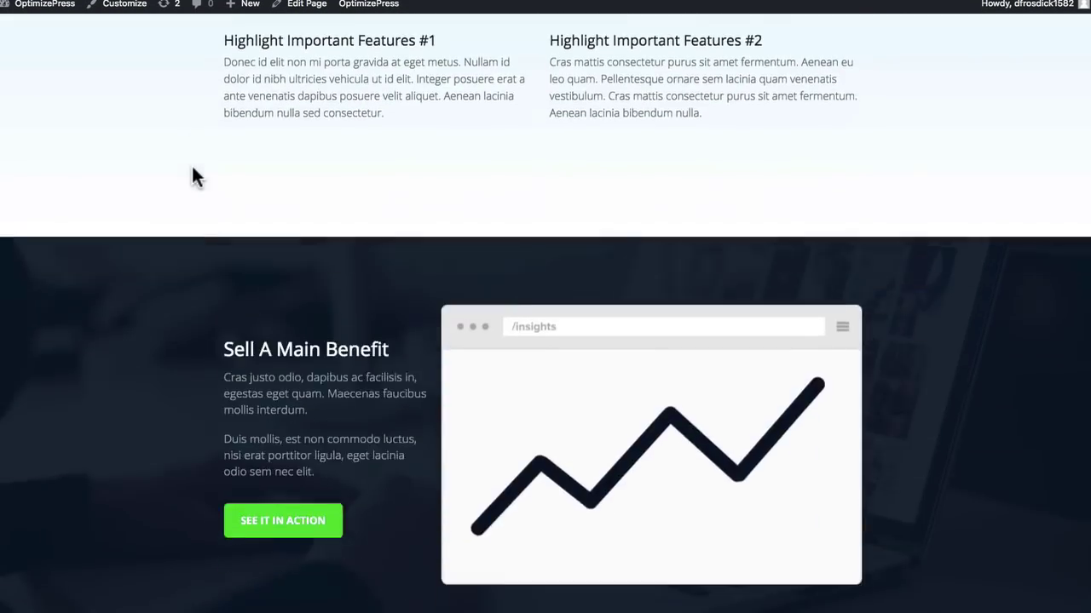
scroll(192, 176, "down", 20)
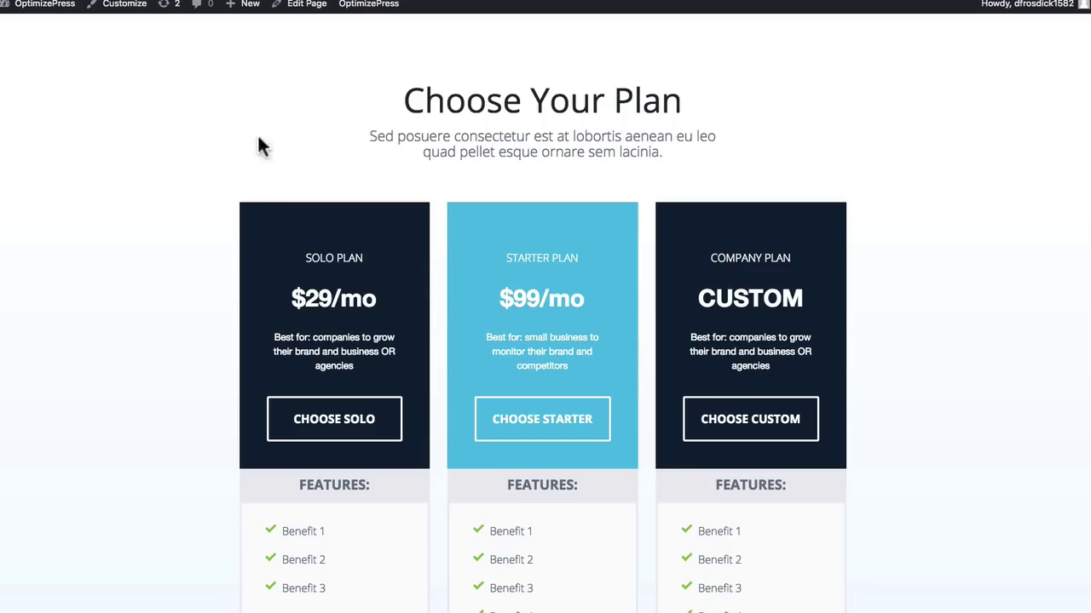
Return to the published pricing page, look over its FAQs and footer links, and go back up past the testimonial to the plans.
scroll(187, 228, "down", 15)
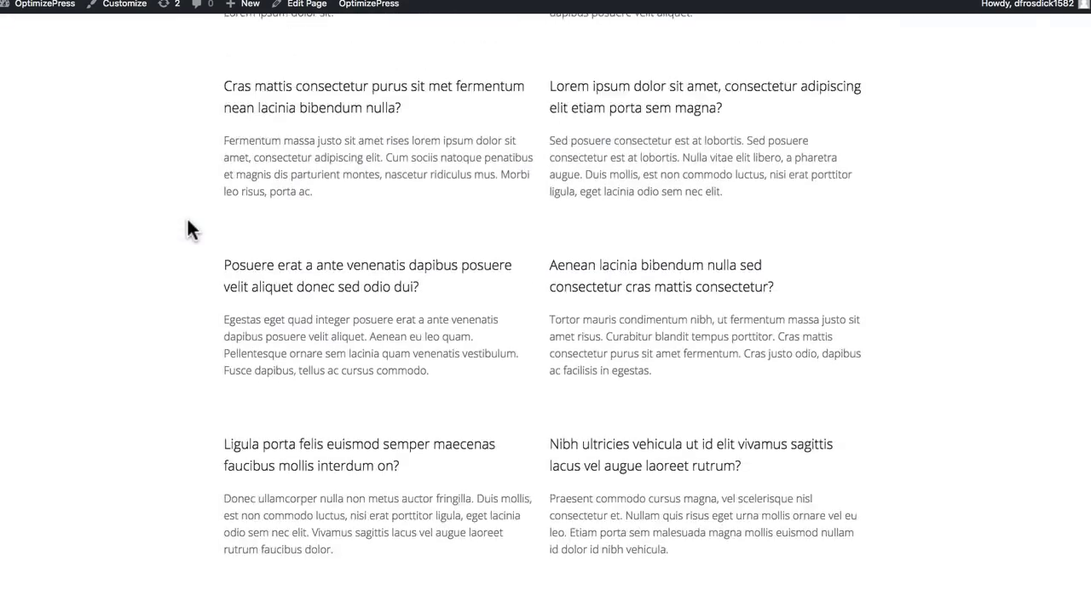
scroll(188, 222, "down", 5)
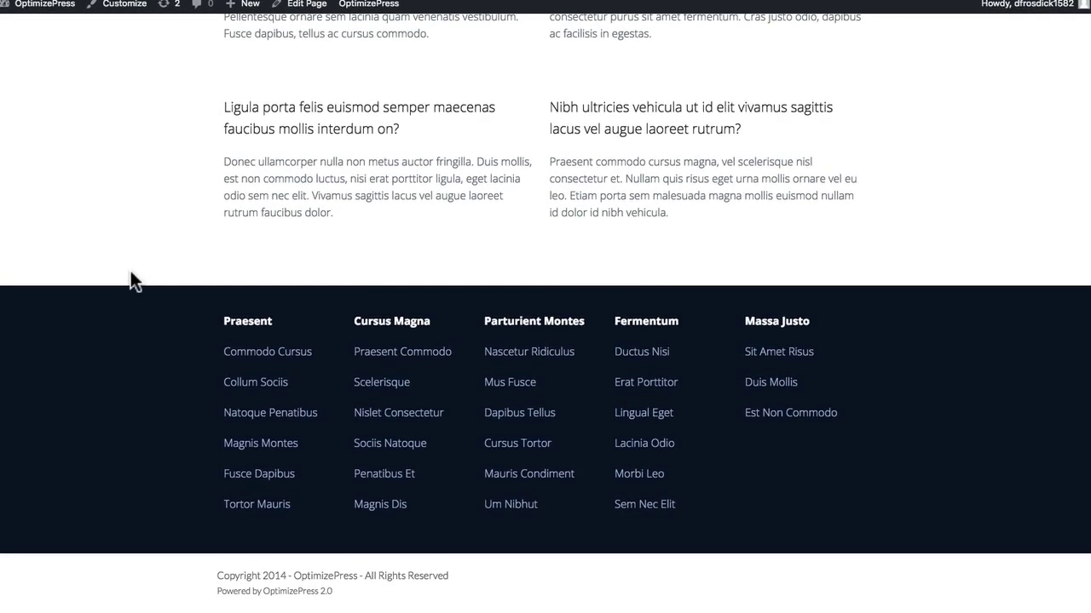
scroll(130, 270, "up", 10)
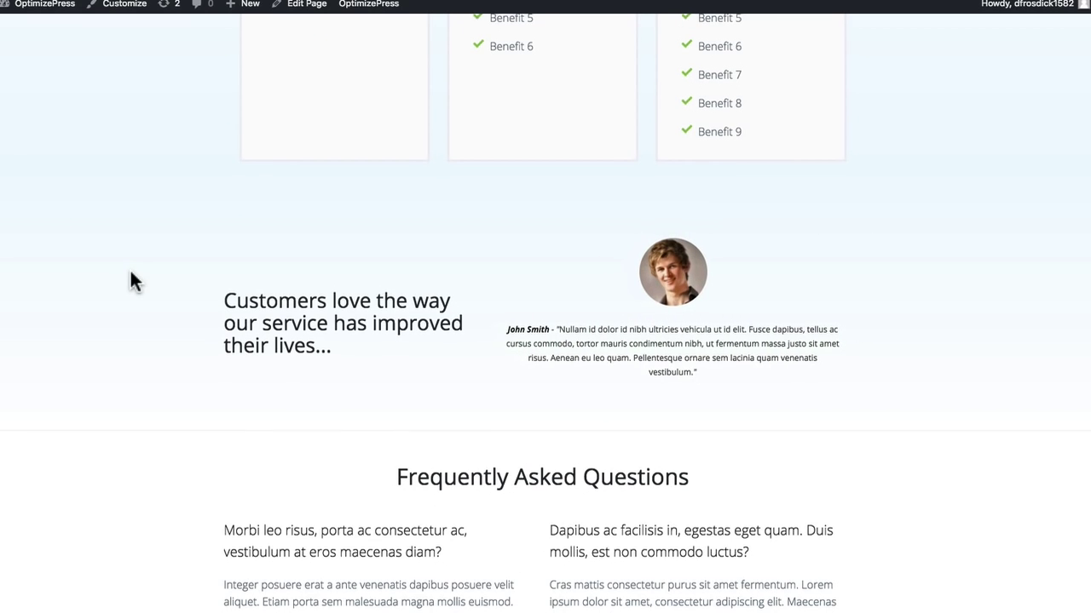
scroll(130, 270, "up", 4)
scroll(130, 270, "up", 2)
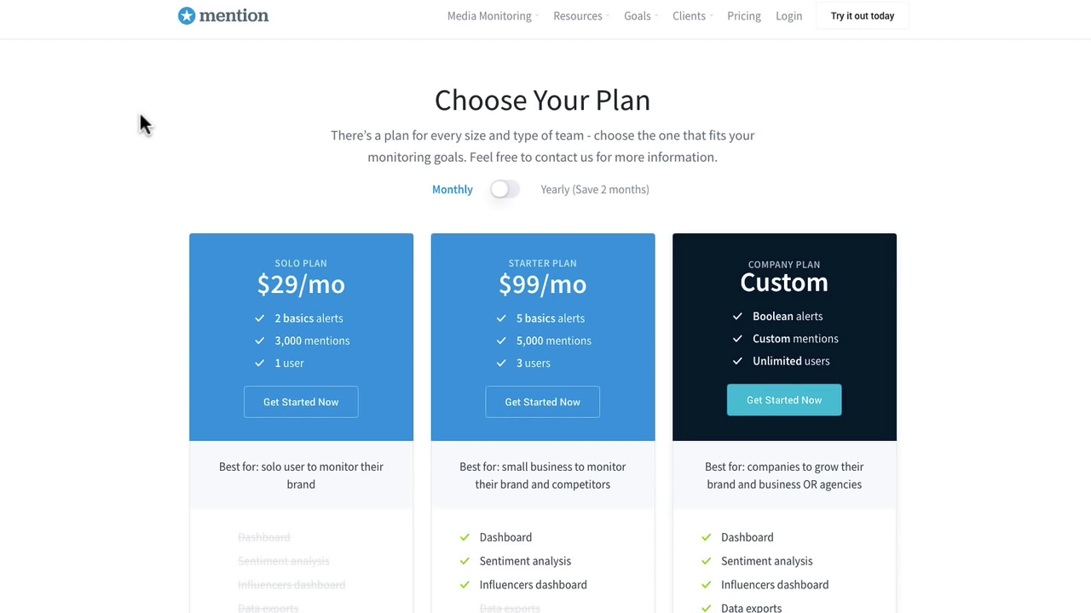
Open Mention's homepage from its pricing page for comparison with the sales template.
left_click(252, 19)
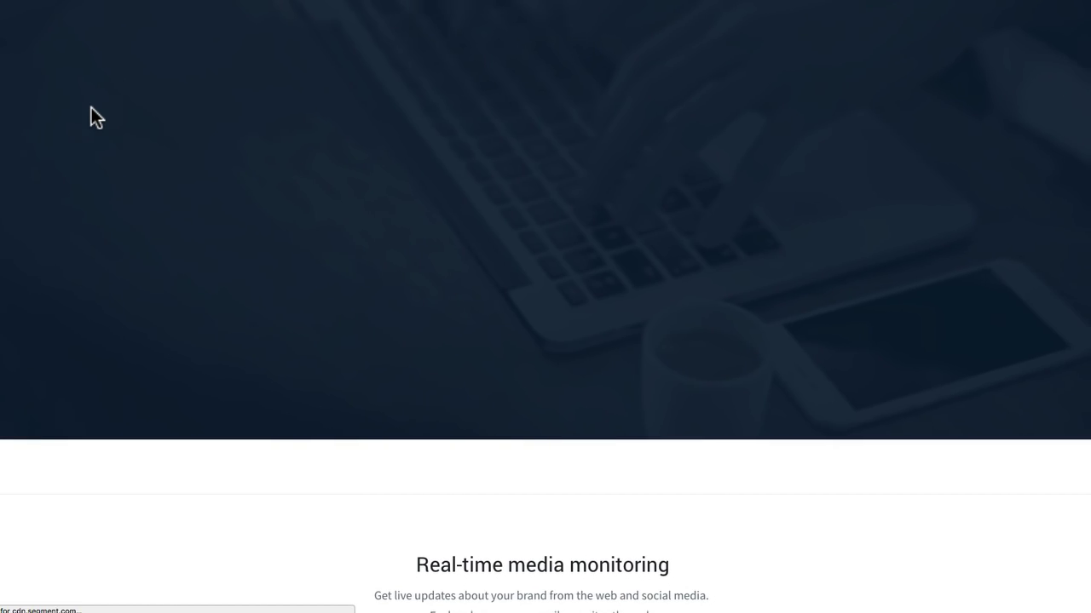